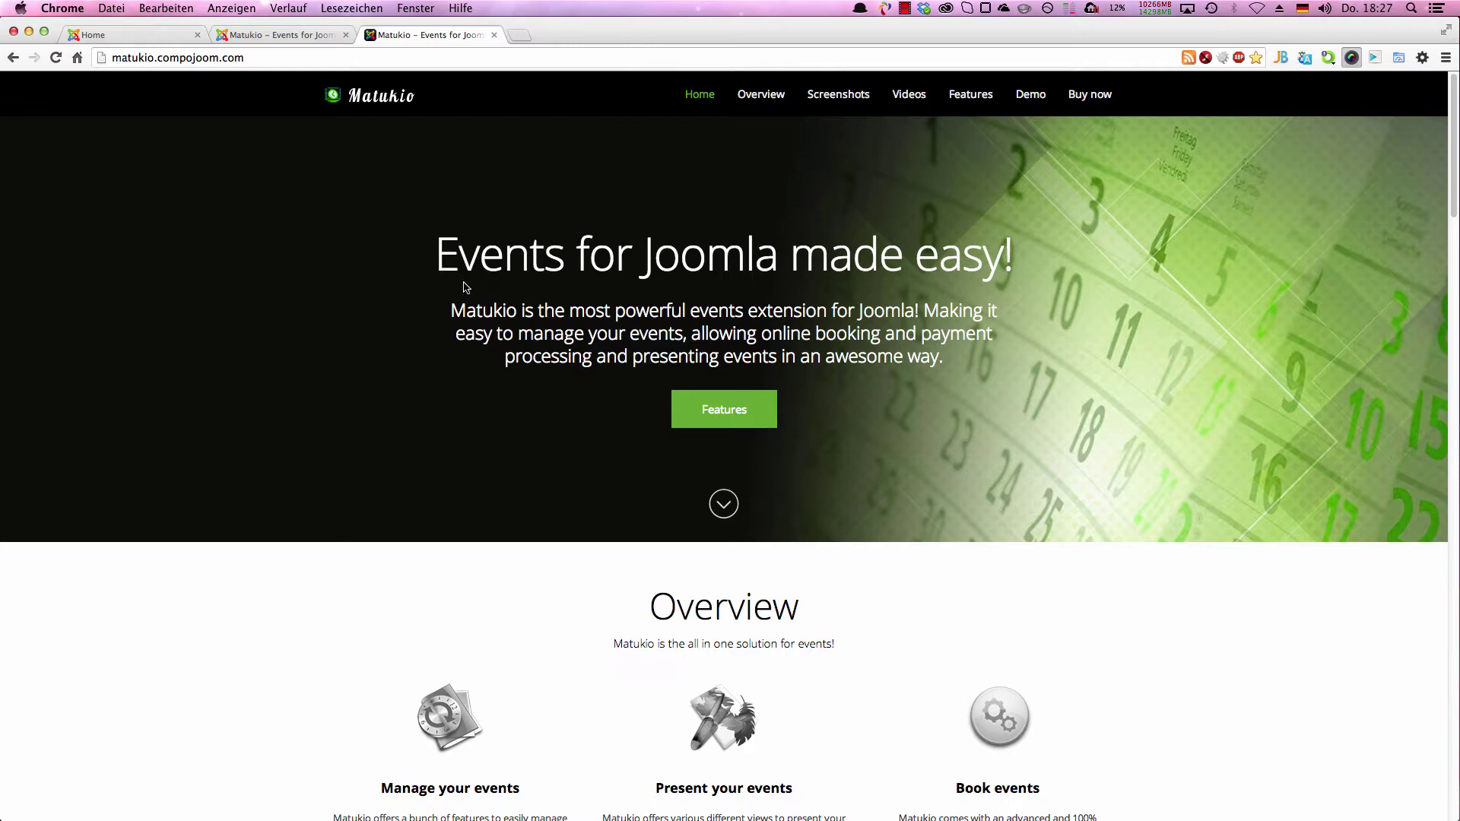
# Upload com_matukio-3.0.0.zip in the Extension Manager and install it
pyautogui.click(303, 40)
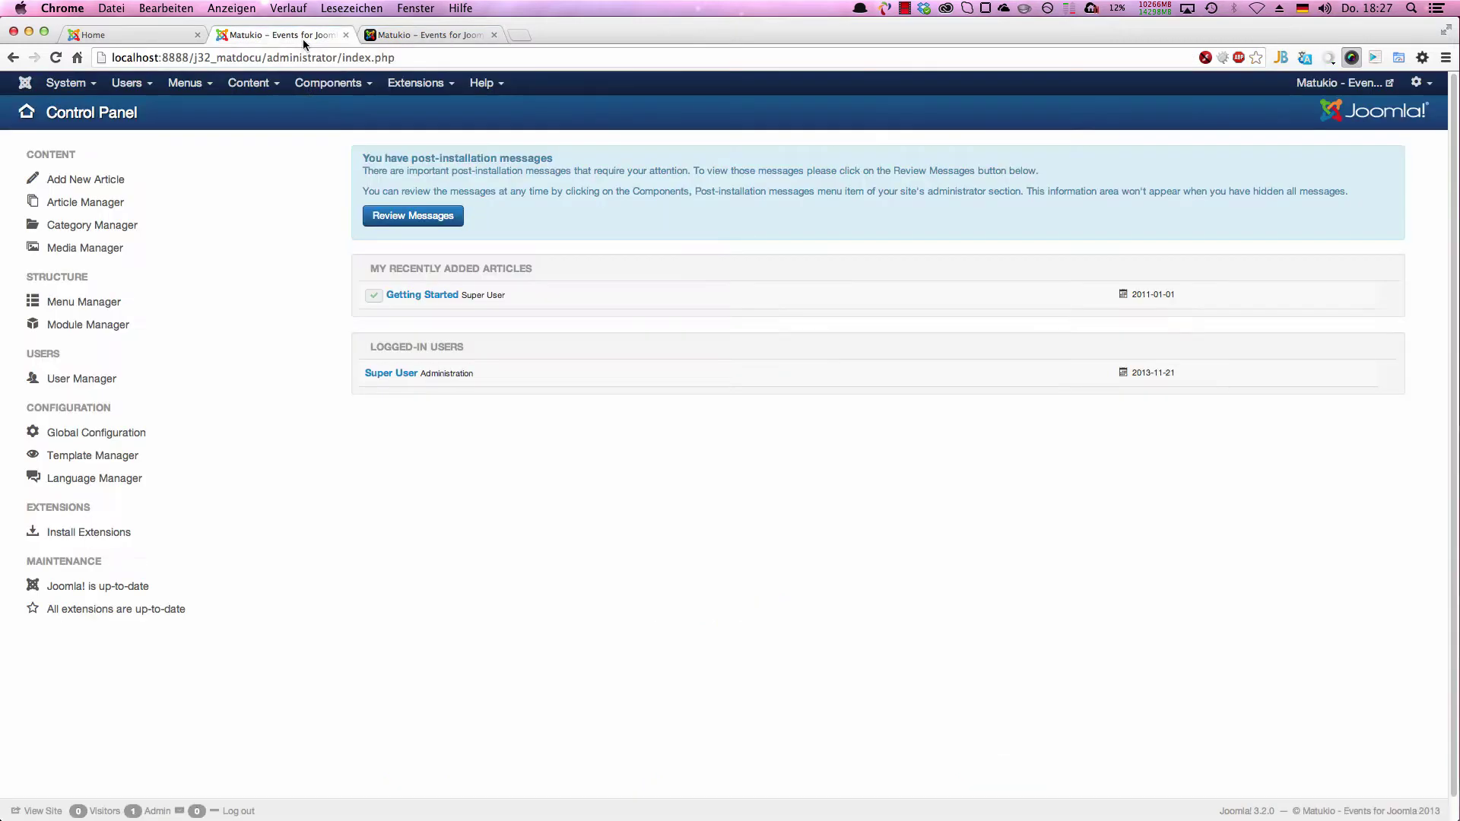
pyautogui.click(419, 83)
pyautogui.click(441, 114)
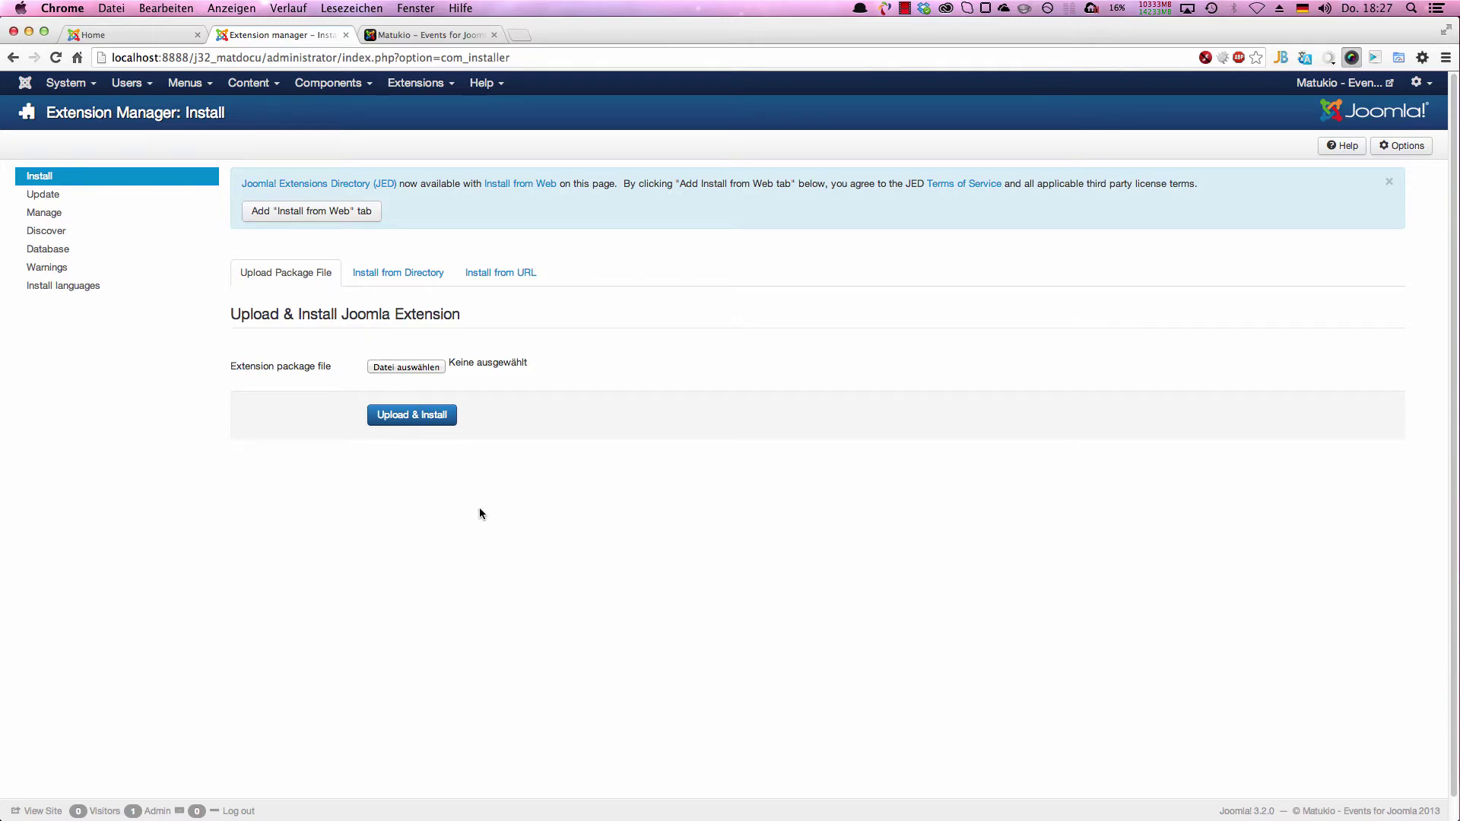
pyautogui.click(405, 369)
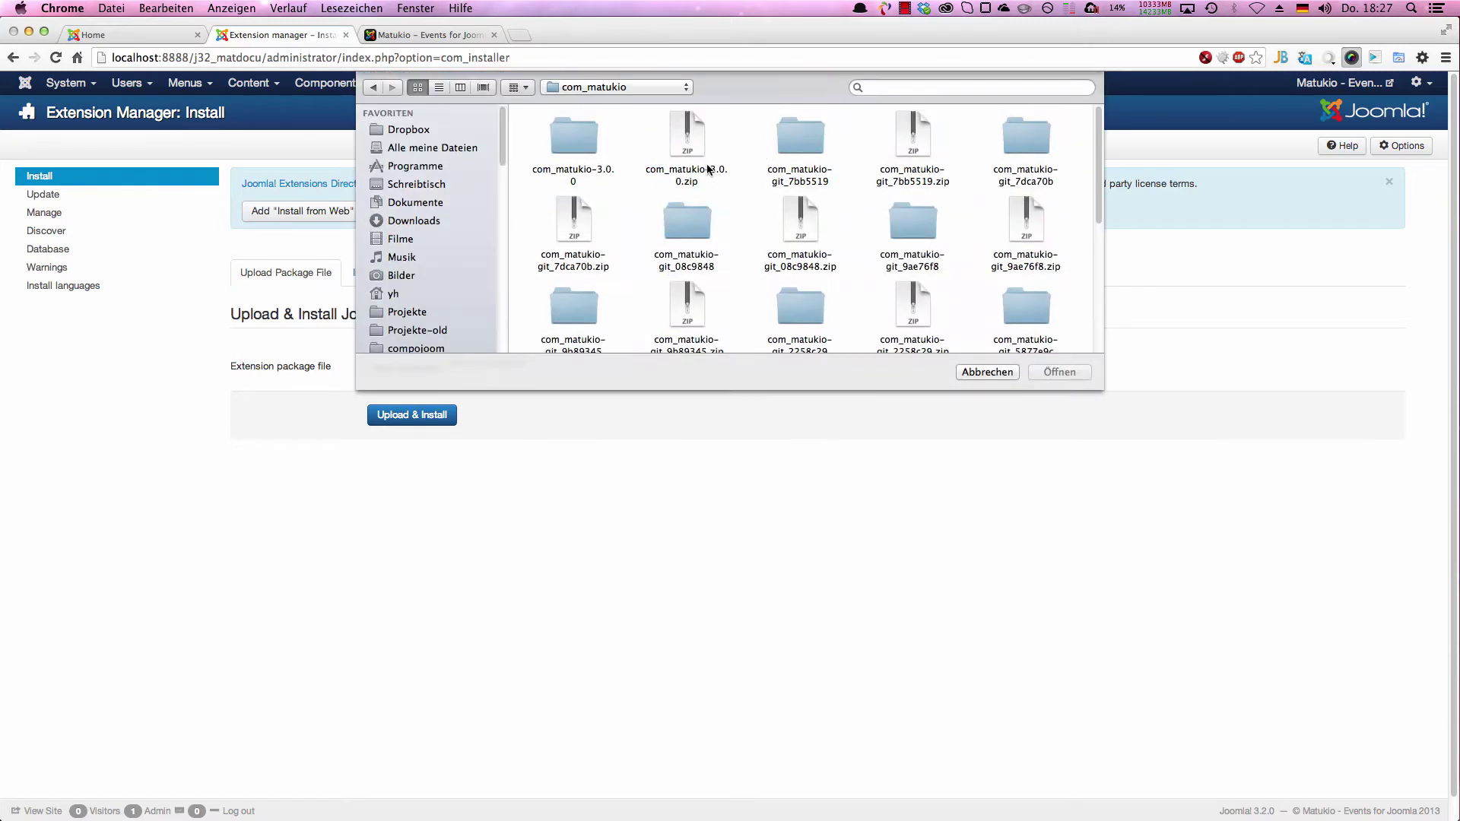
pyautogui.doubleClick(692, 153)
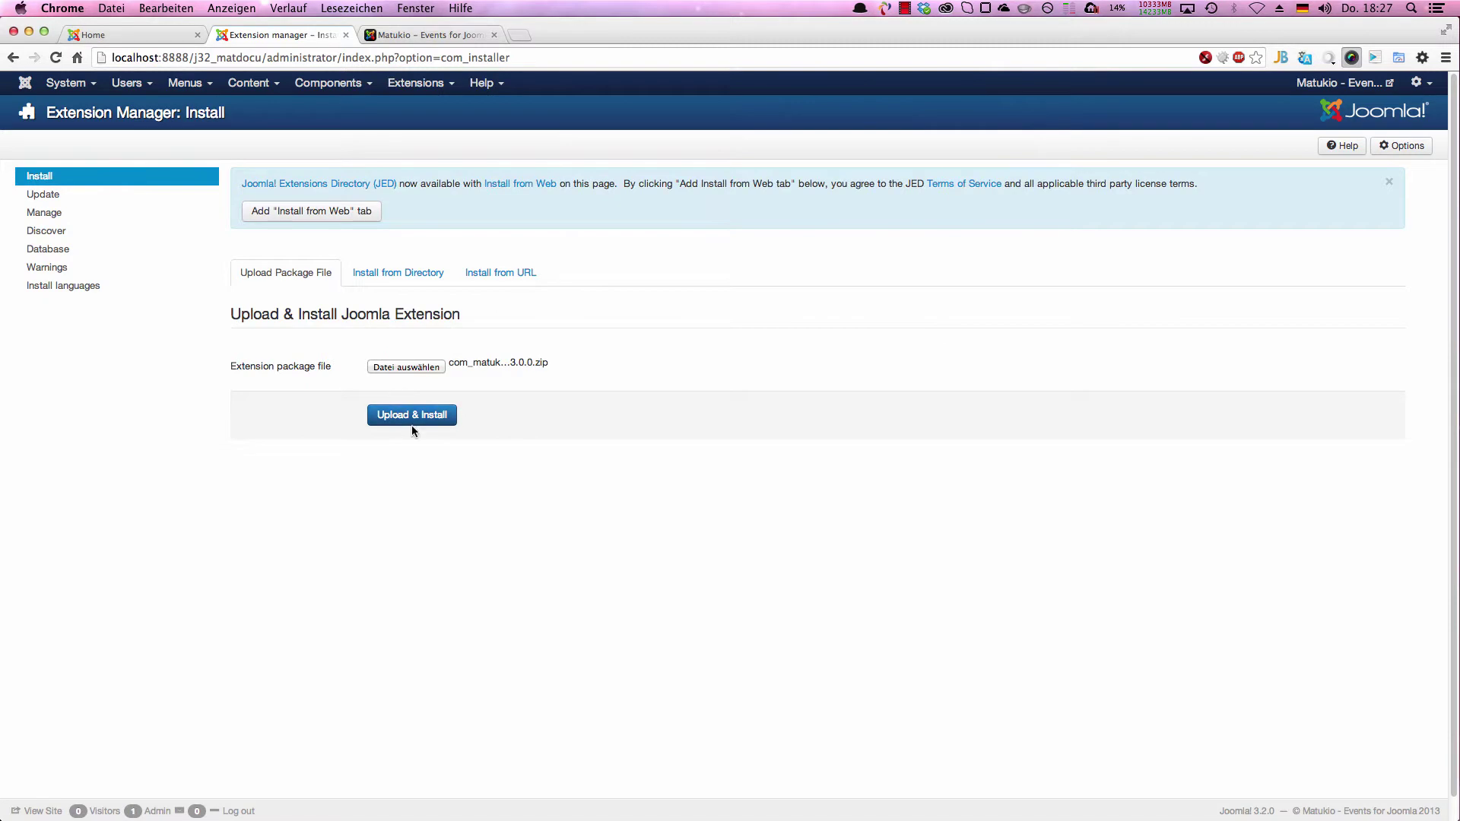
pyautogui.click(412, 416)
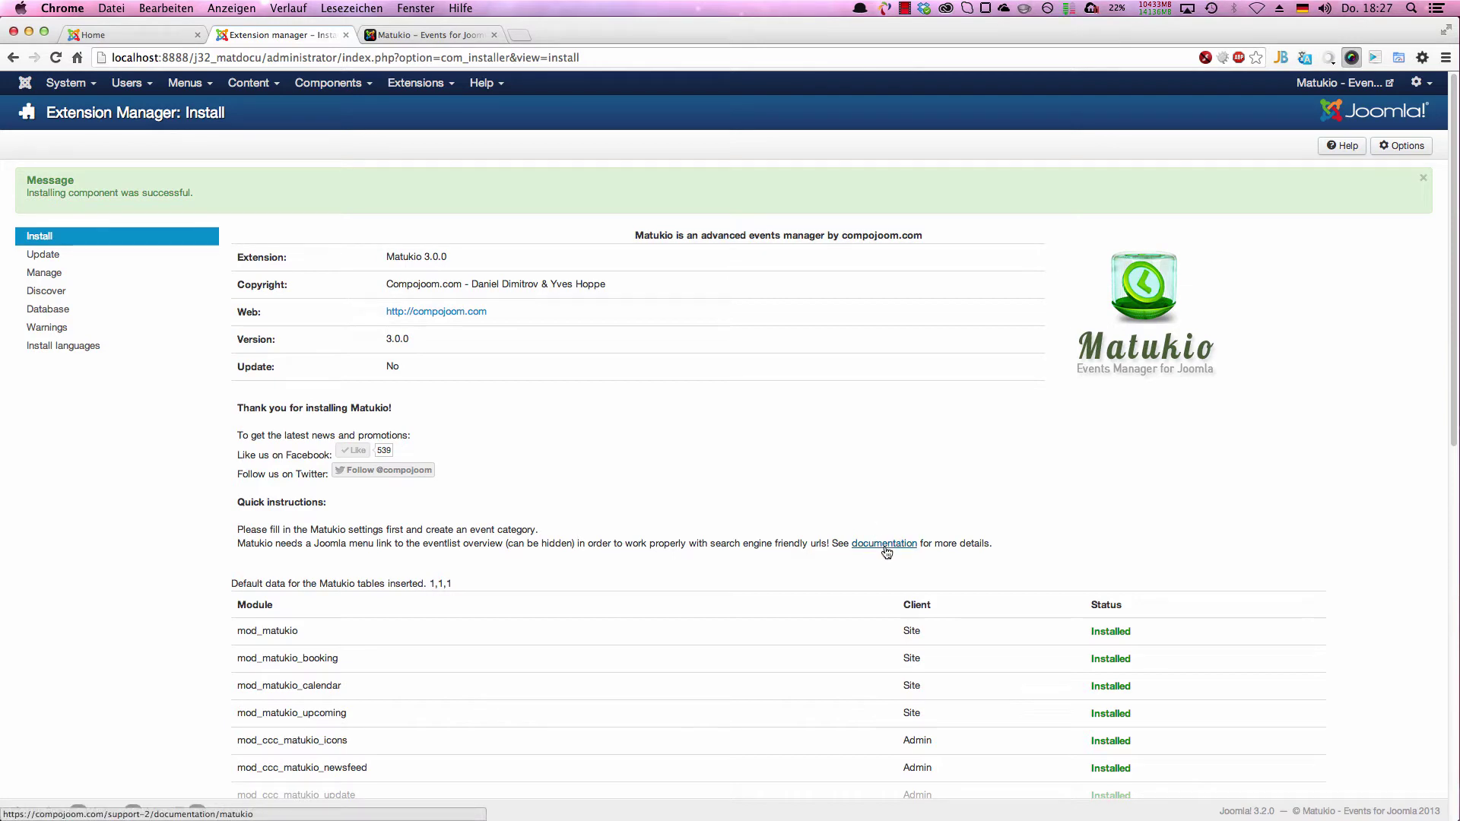
# Review the install report, highlighting the installed module rows and payment plugin rows
pyautogui.scroll(-3, 670, 589)
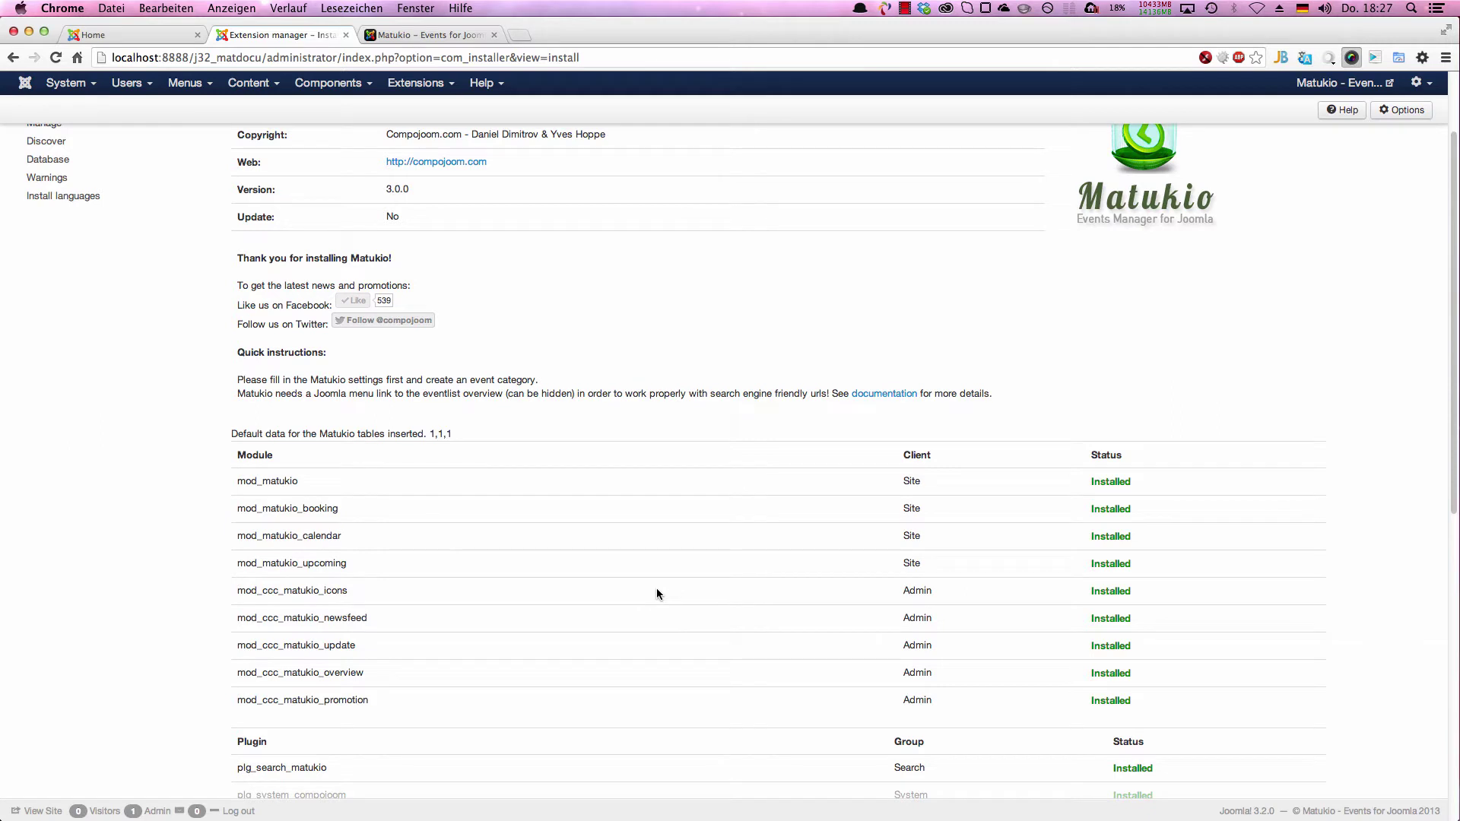
pyautogui.scroll(-2, 657, 594)
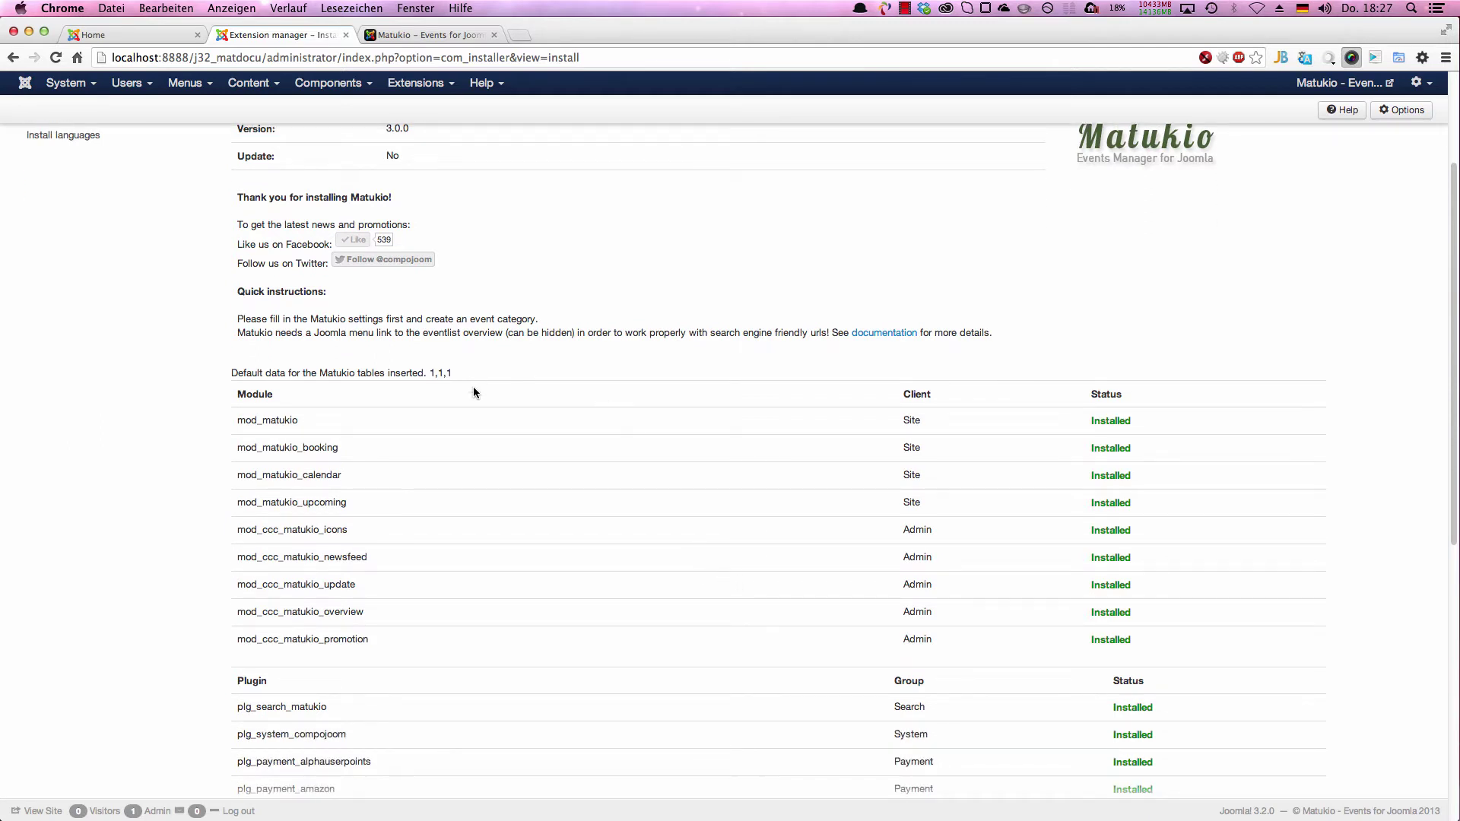
pyautogui.scroll(2, 473, 388)
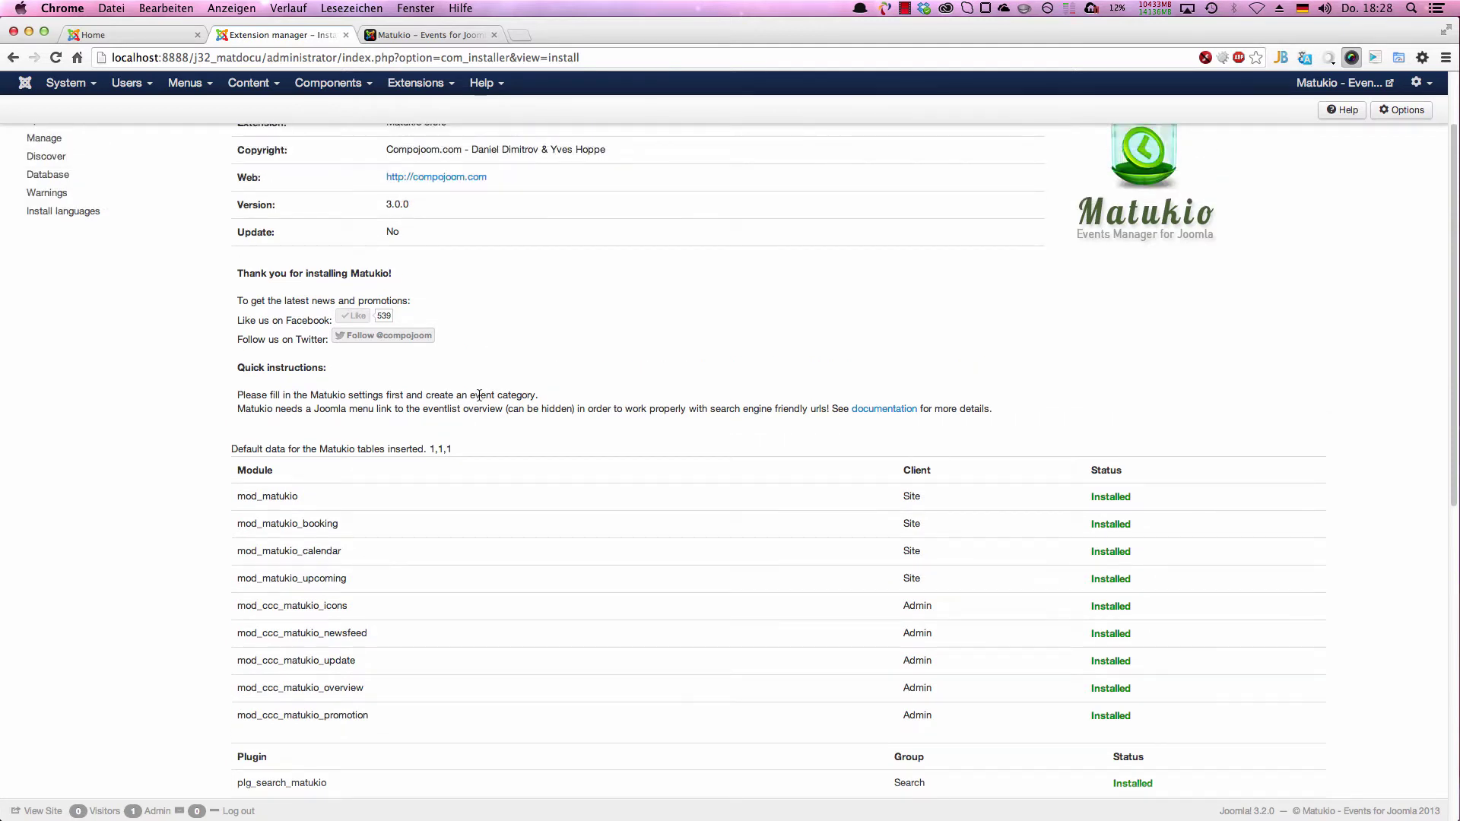
pyautogui.scroll(-1, 449, 430)
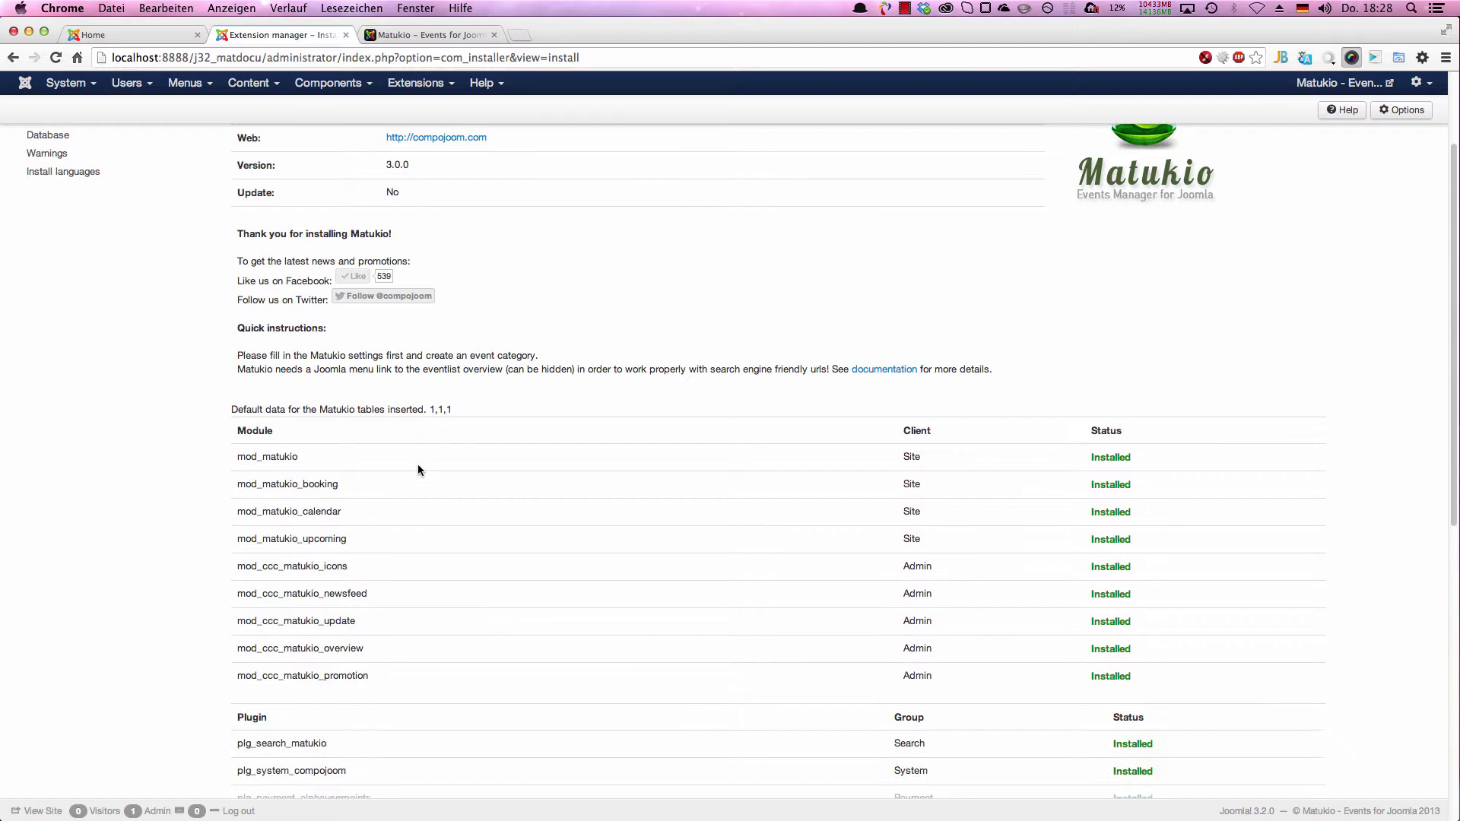
pyautogui.moveTo(294, 458); pyautogui.dragTo(362, 619)
pyautogui.scroll(-5, 426, 593)
pyautogui.moveTo(347, 363); pyautogui.dragTo(377, 646)
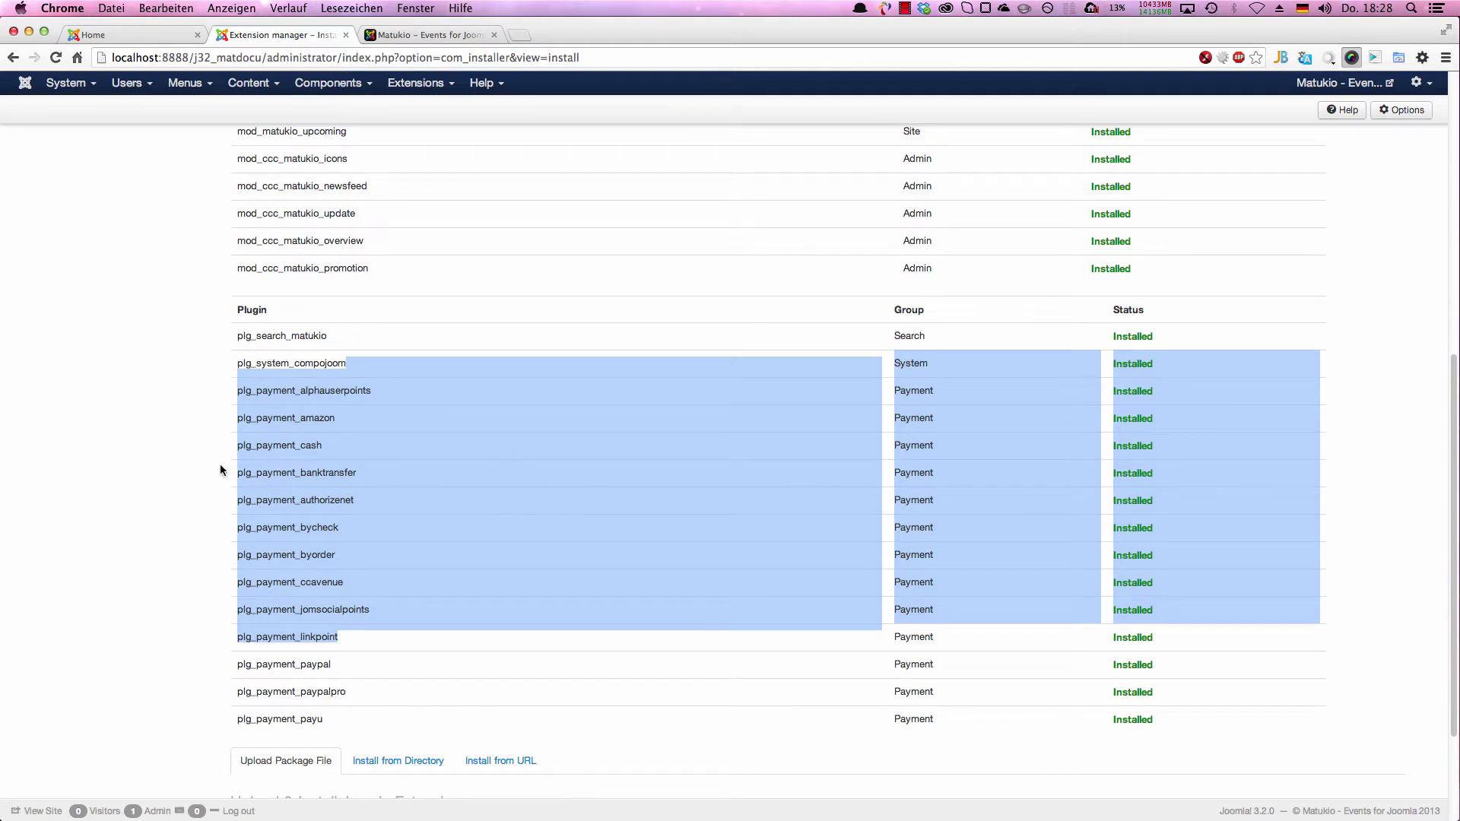
pyautogui.scroll(5, 397, 499)
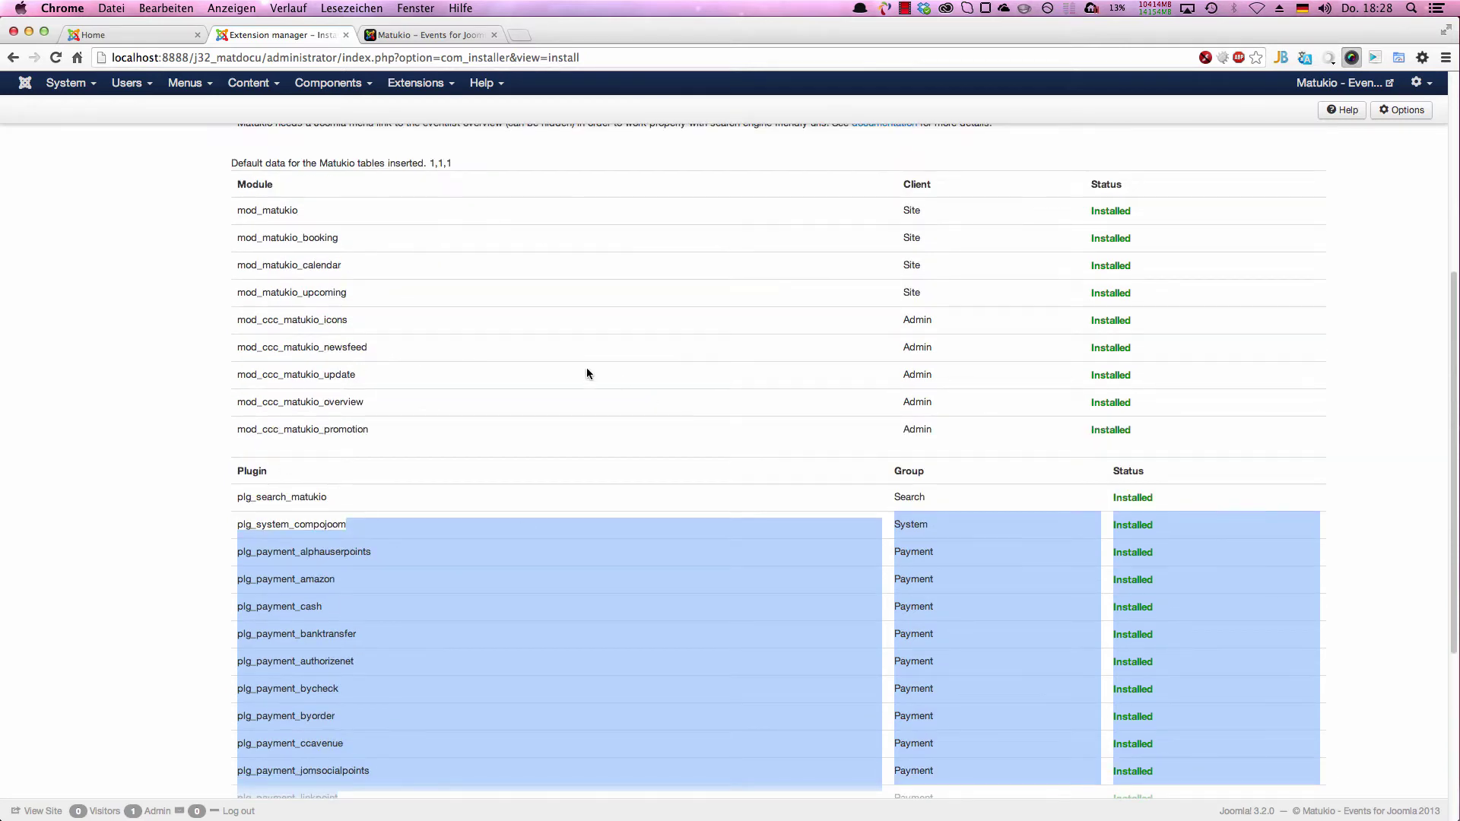
pyautogui.scroll(4, 525, 369)
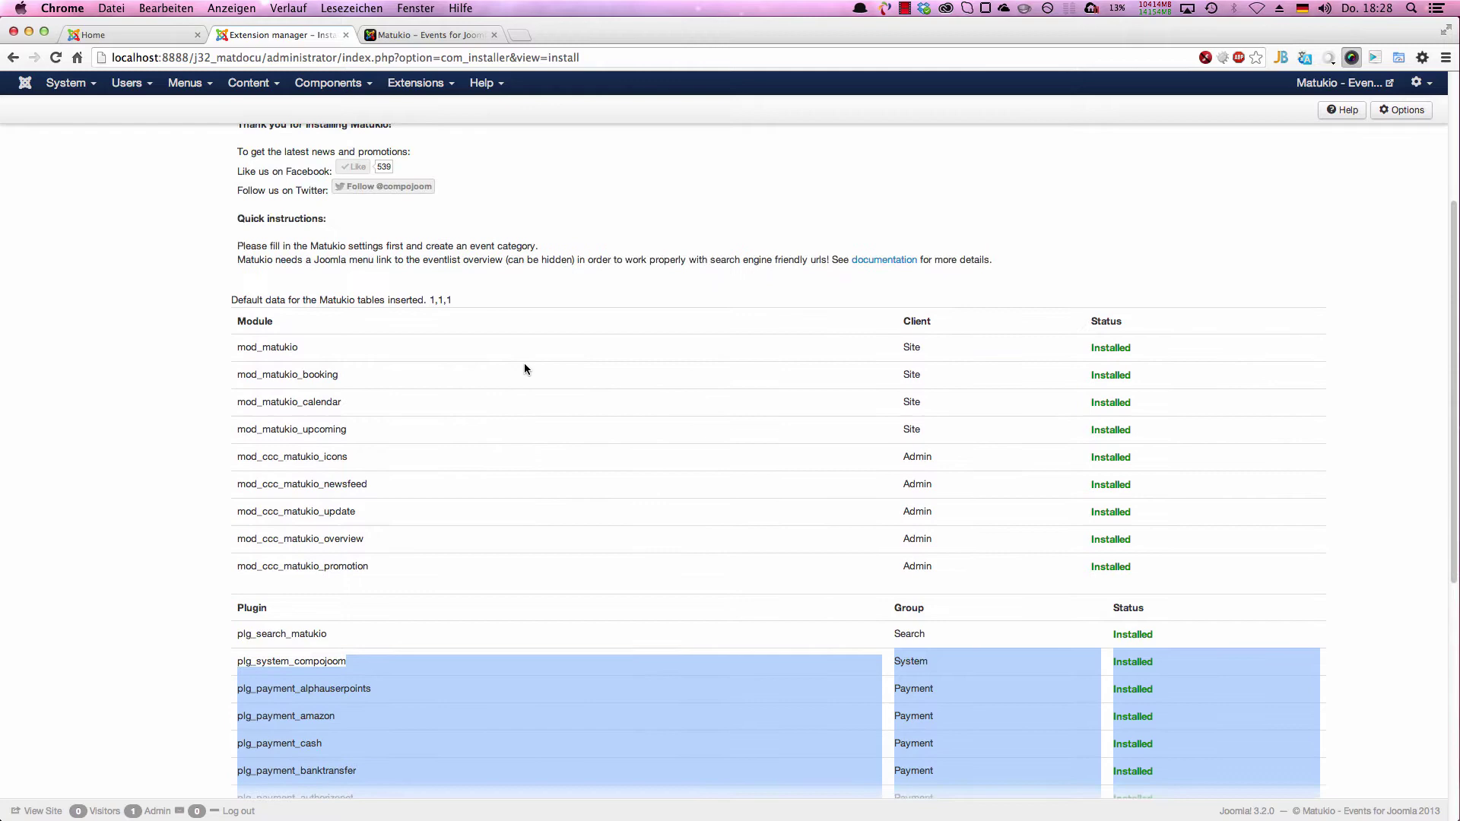
pyautogui.scroll(9, 522, 361)
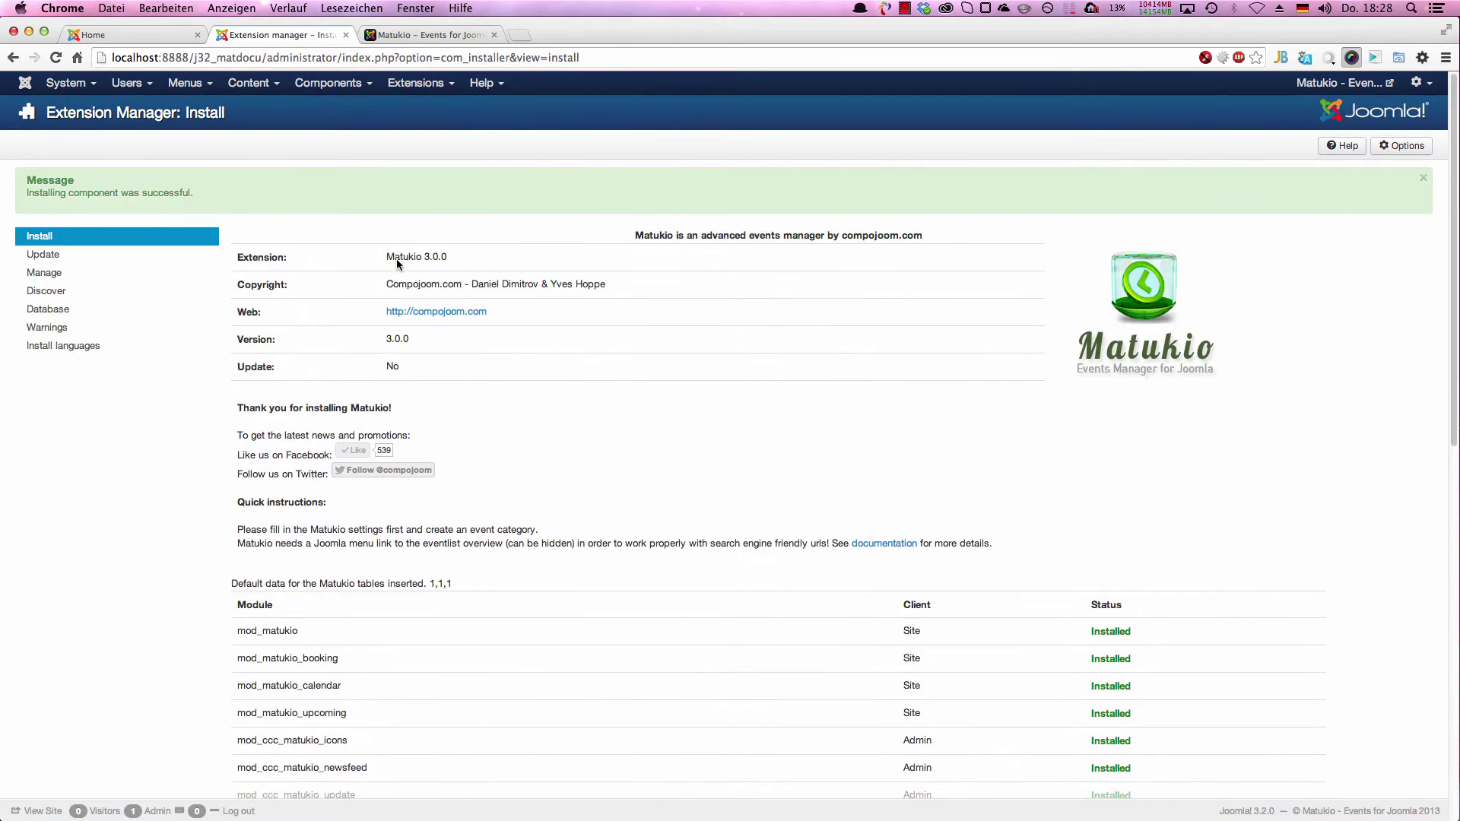
# Go to Matukio's categories and enter 'Demo category' as a new category title
pyautogui.click(327, 83)
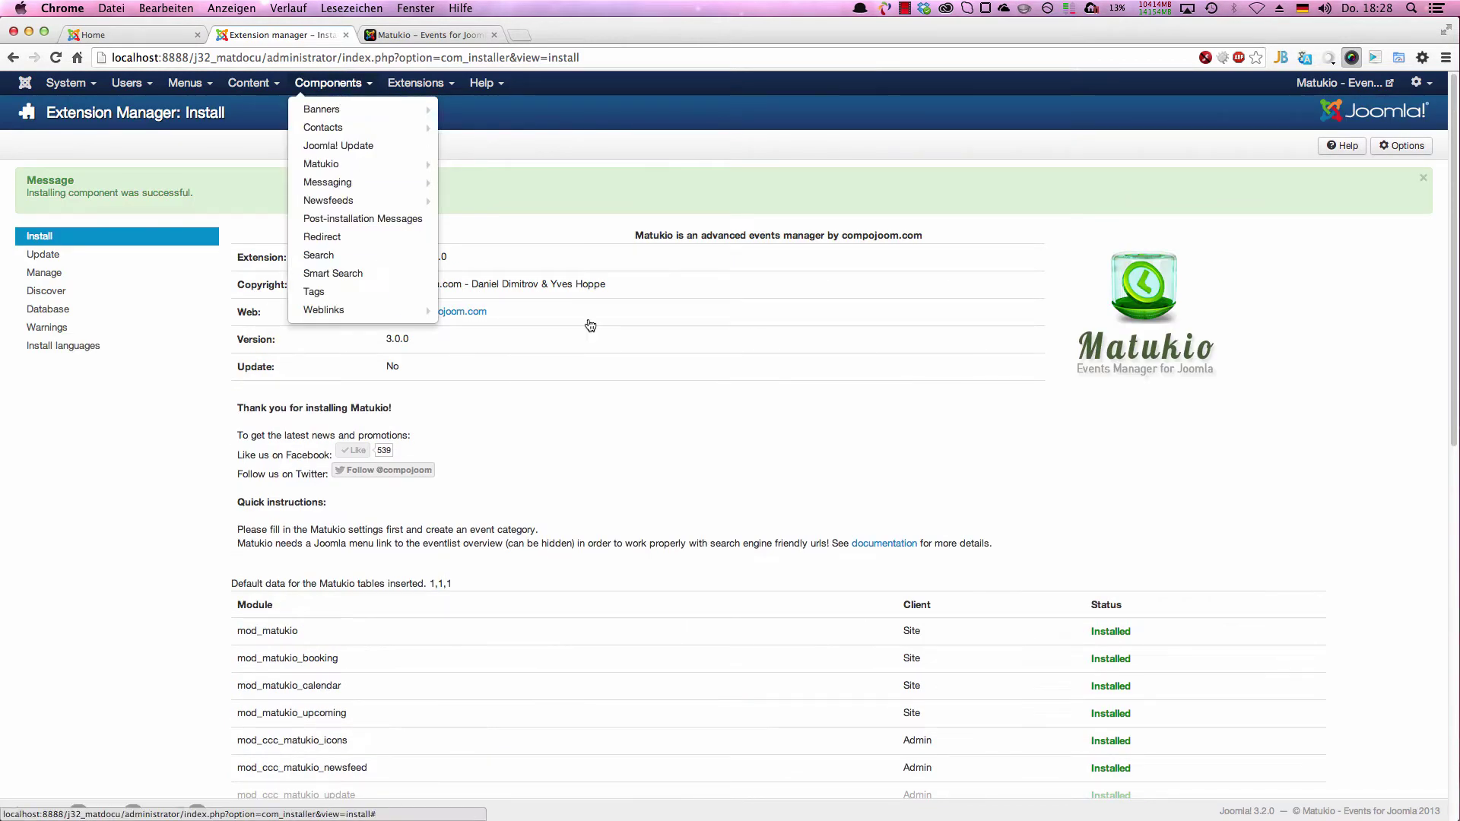
pyautogui.click(388, 168)
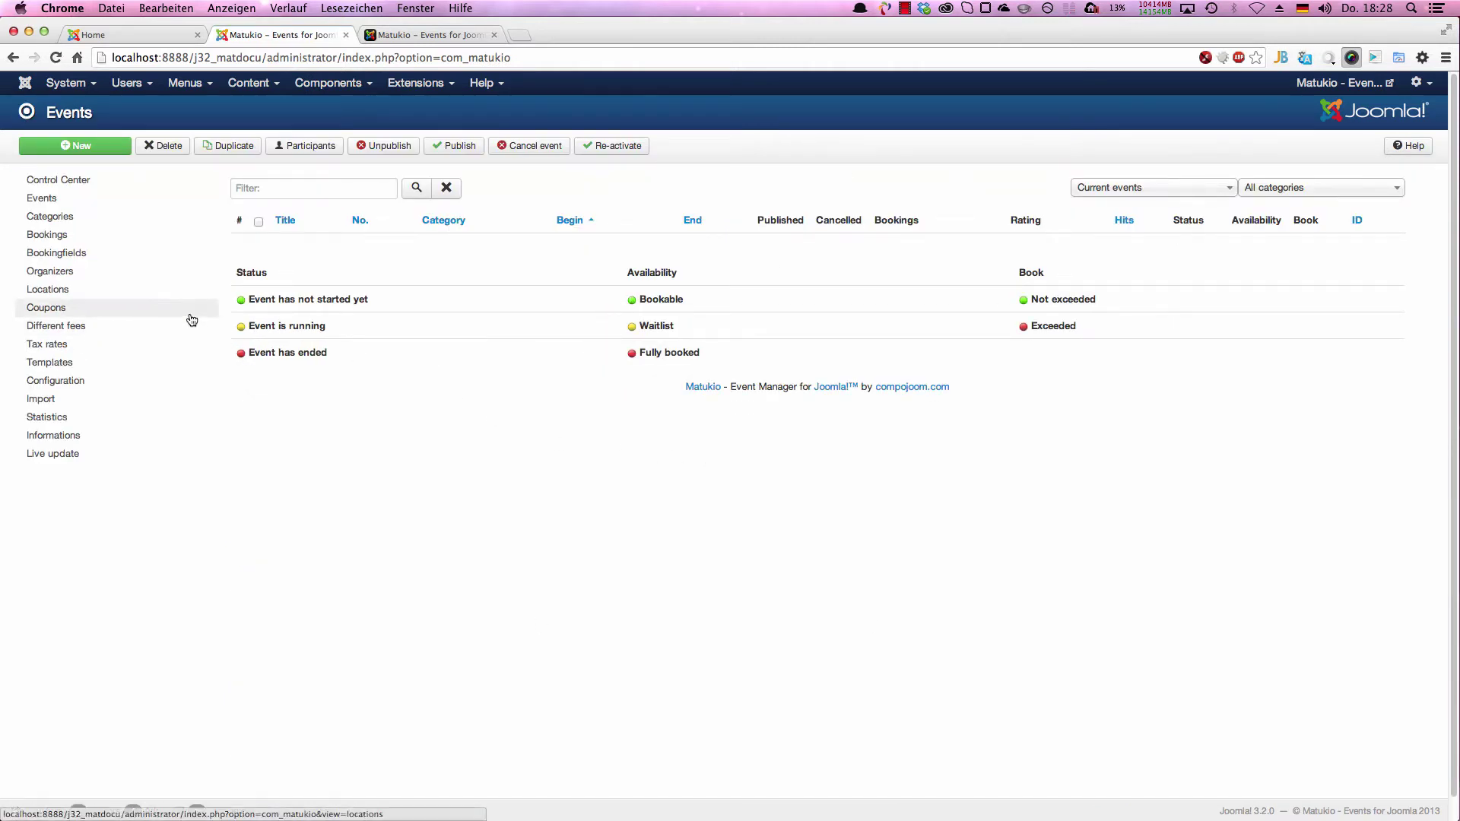
pyautogui.click(147, 226)
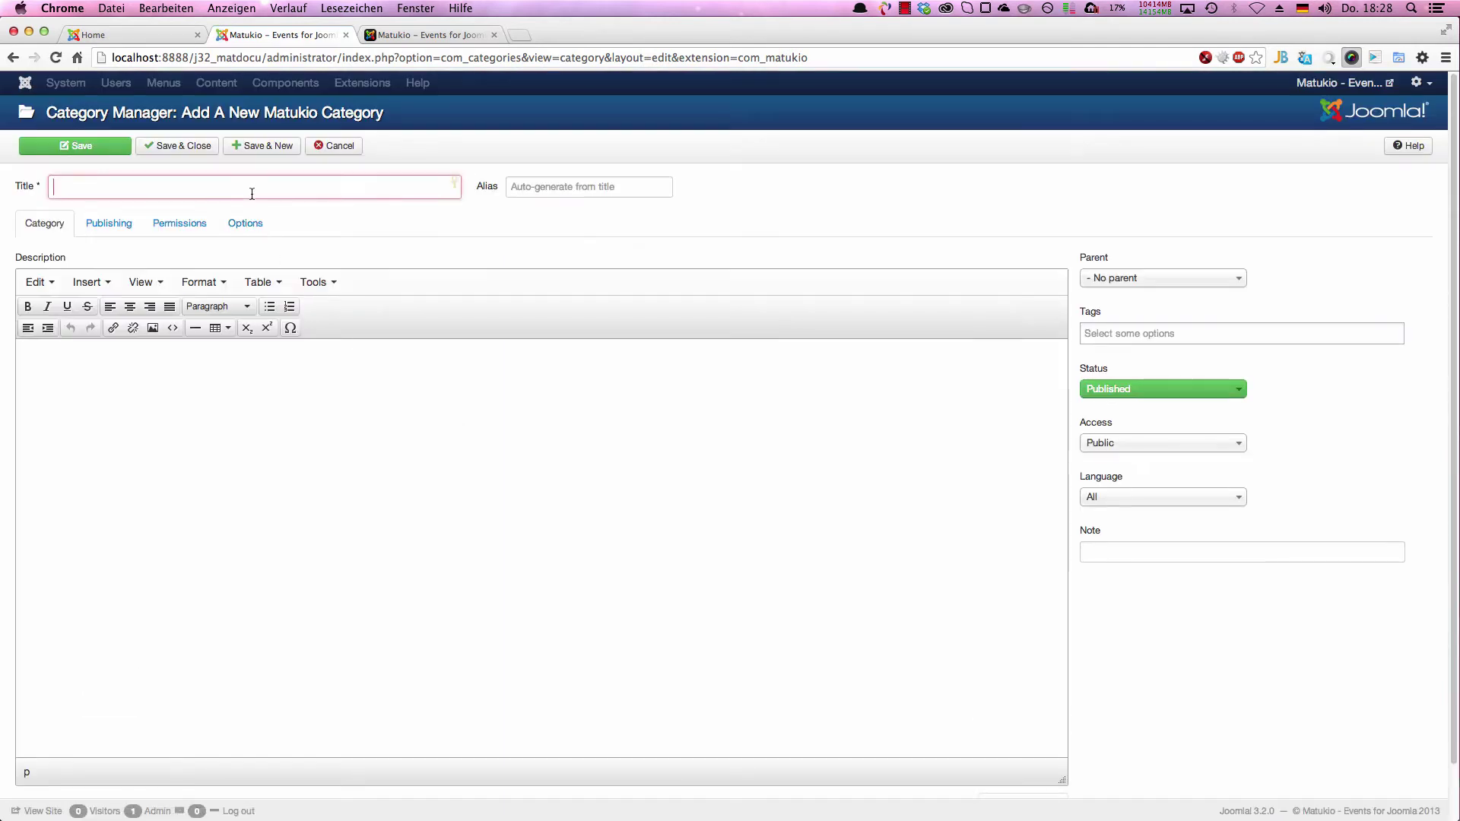
pyautogui.write('Demo ca')
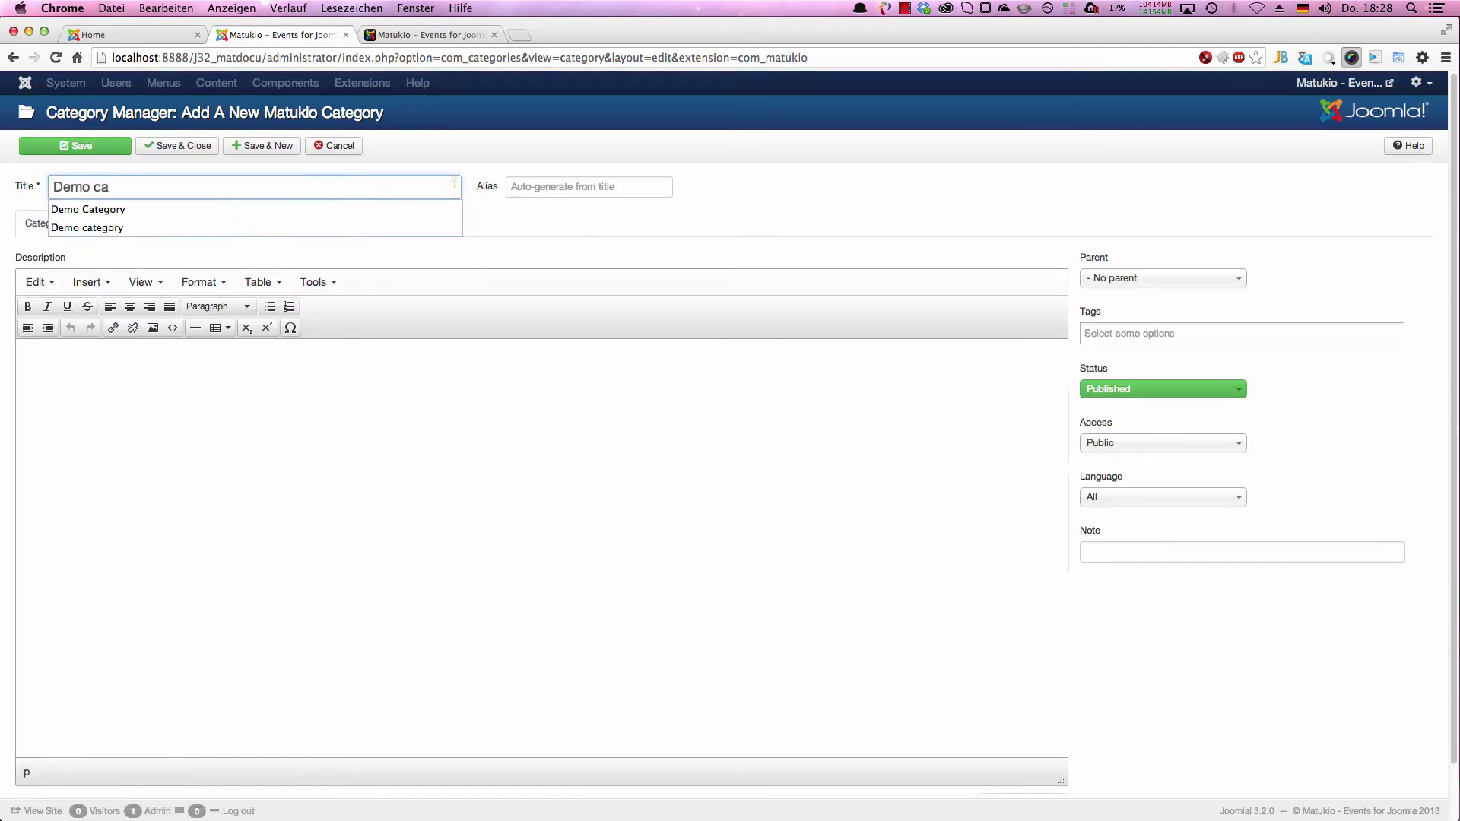
pyautogui.write('tegory')
pyautogui.click(658, 213)
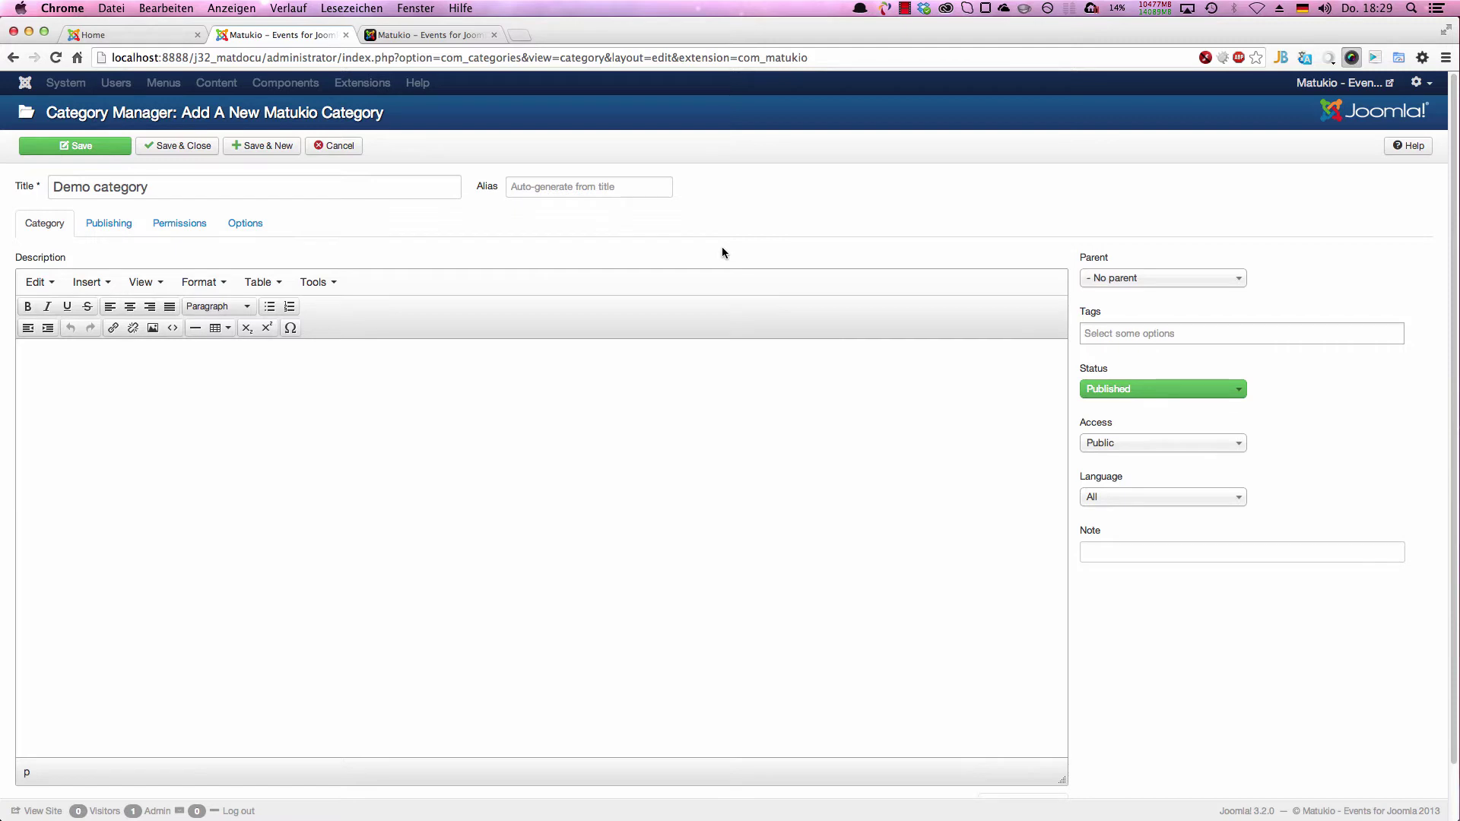
pyautogui.moveTo(1089, 430)
# Save Demo category, add and save 'Another one', then go to the Matukio Events list
pyautogui.click(249, 148)
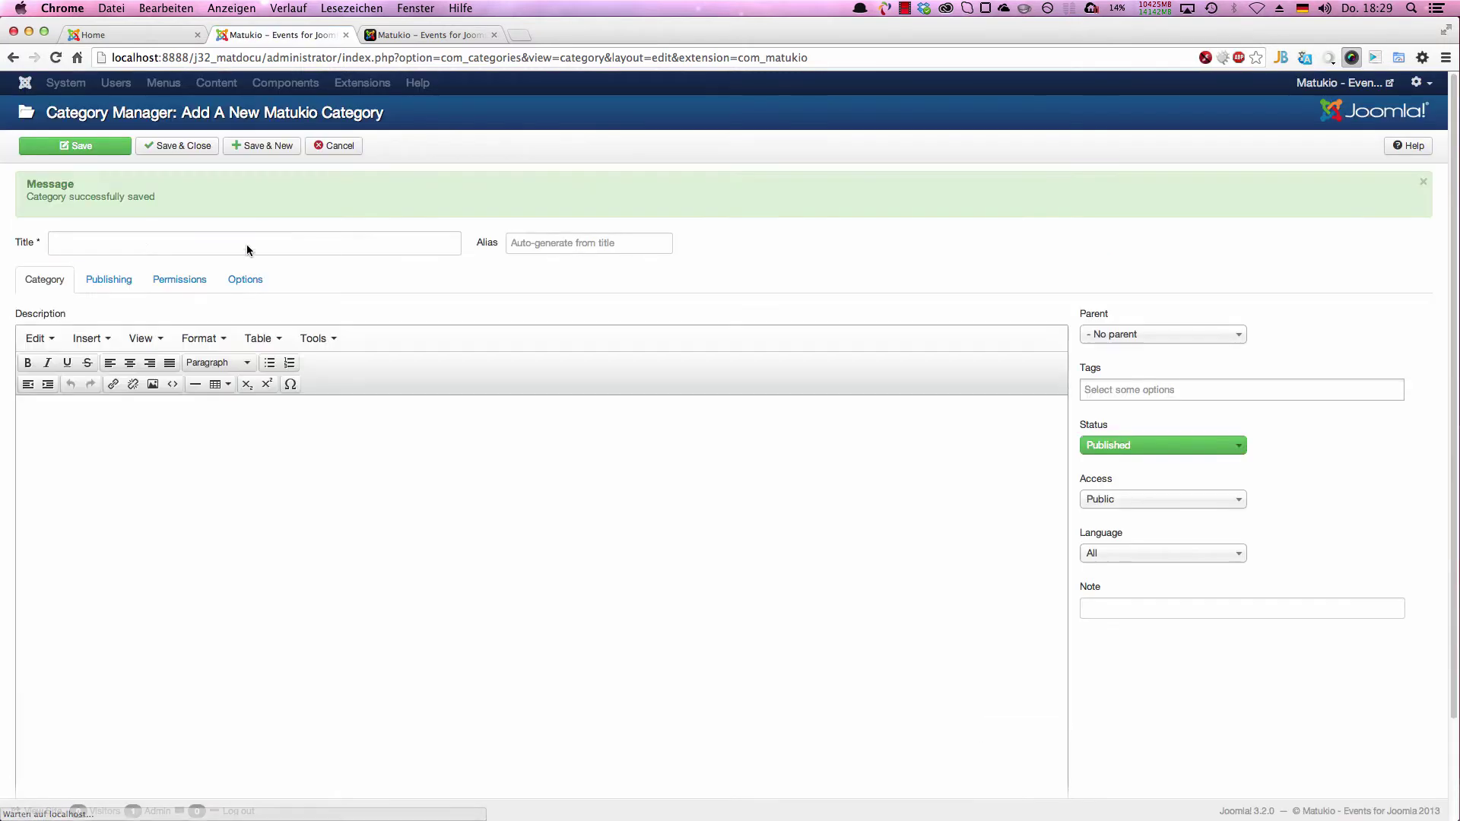
pyautogui.click(199, 242)
pyautogui.write('Another one')
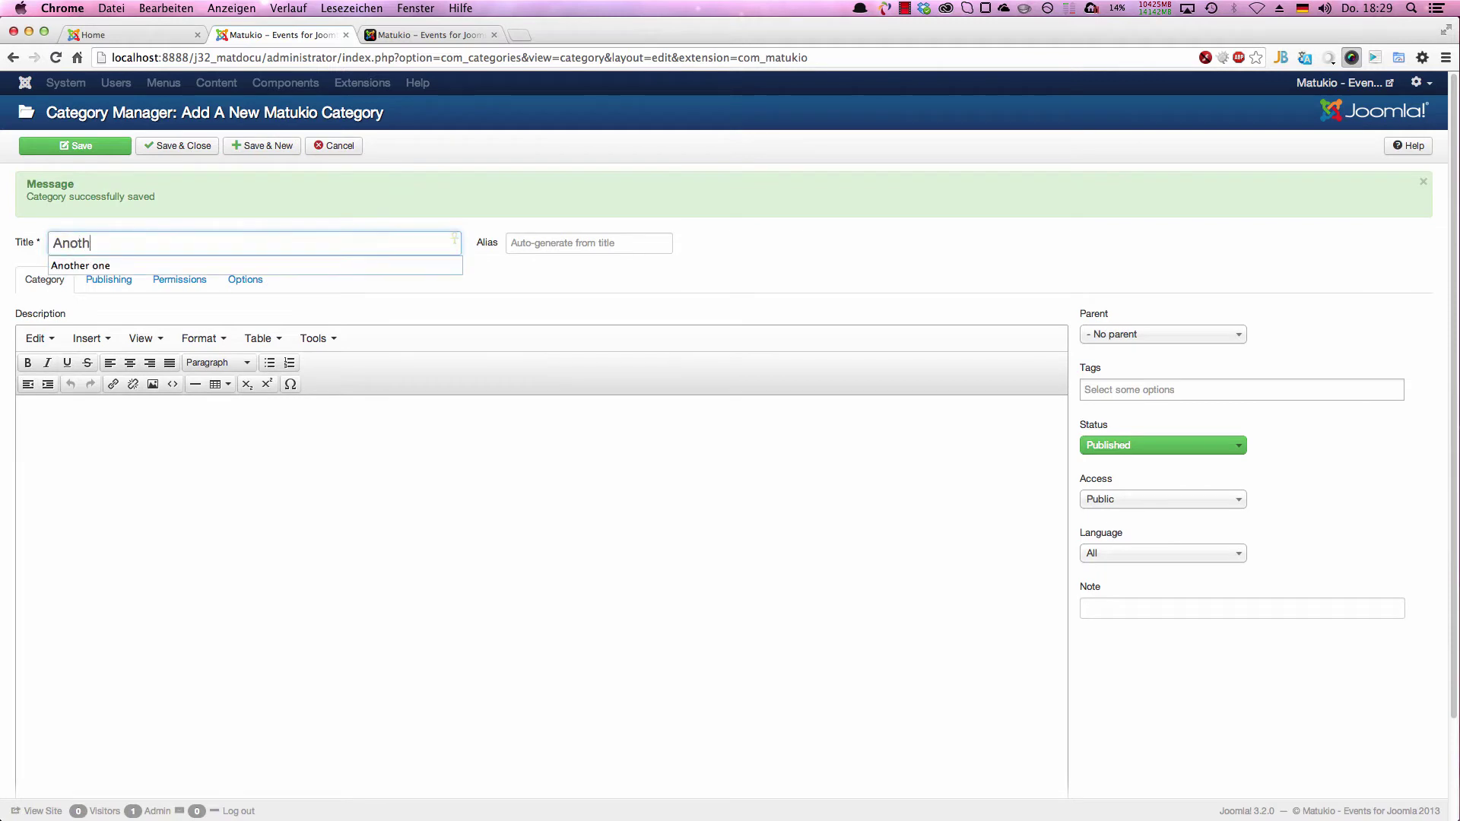
pyautogui.click(159, 146)
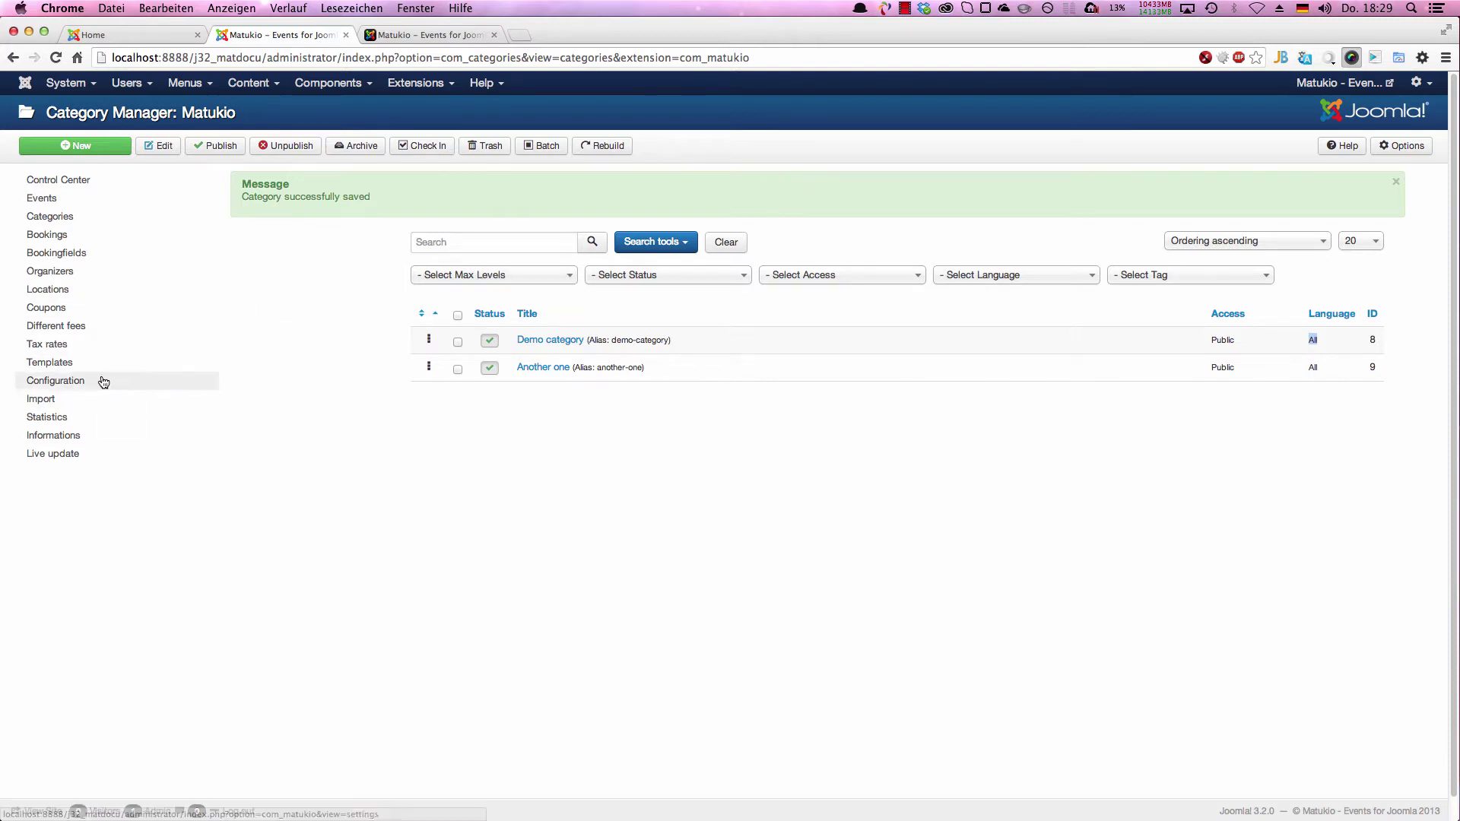
pyautogui.click(64, 199)
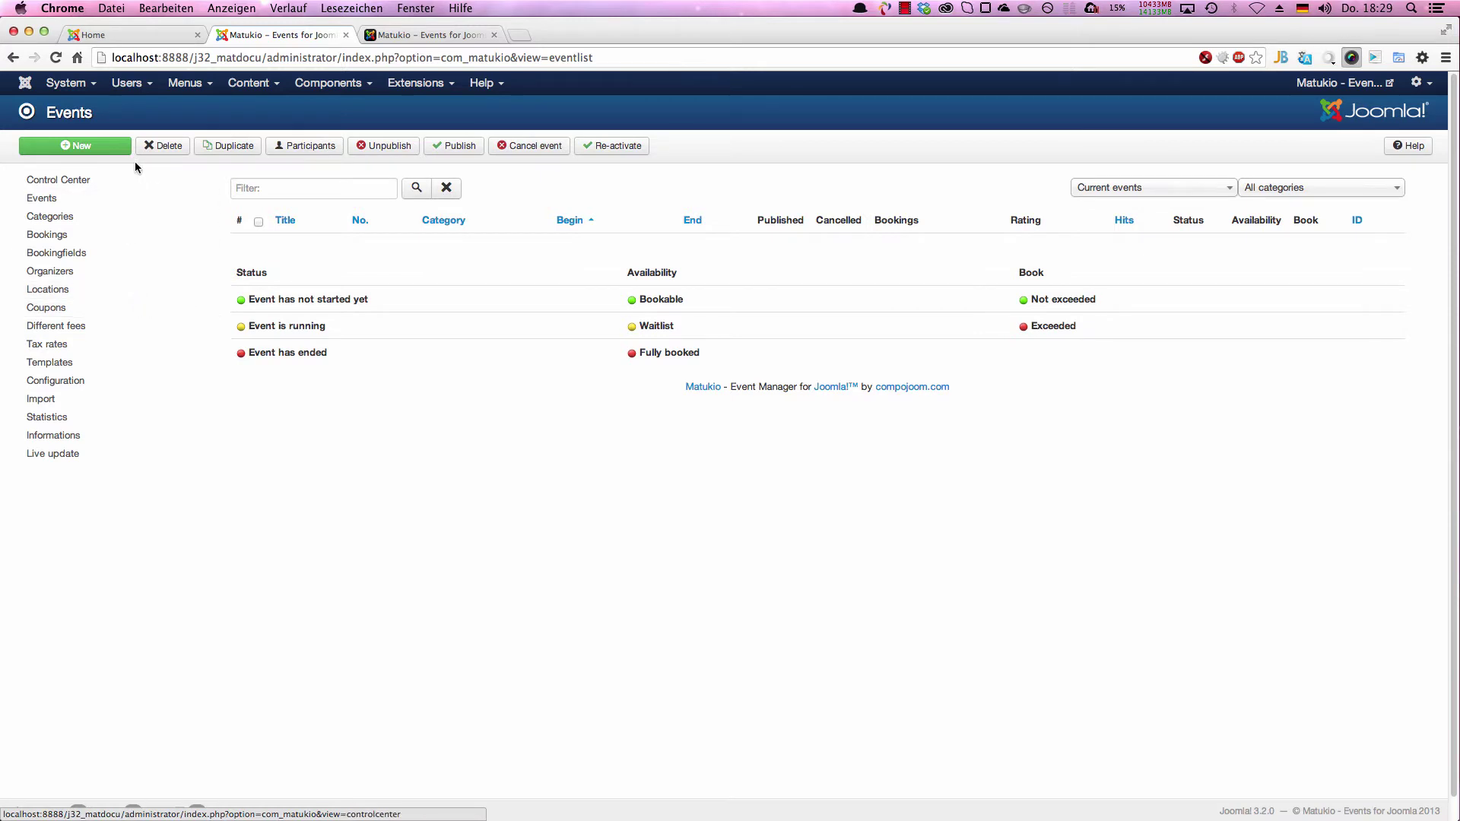
# Create a new Matukio event, leaving the default event number 1/13 unchanged
pyautogui.click(91, 146)
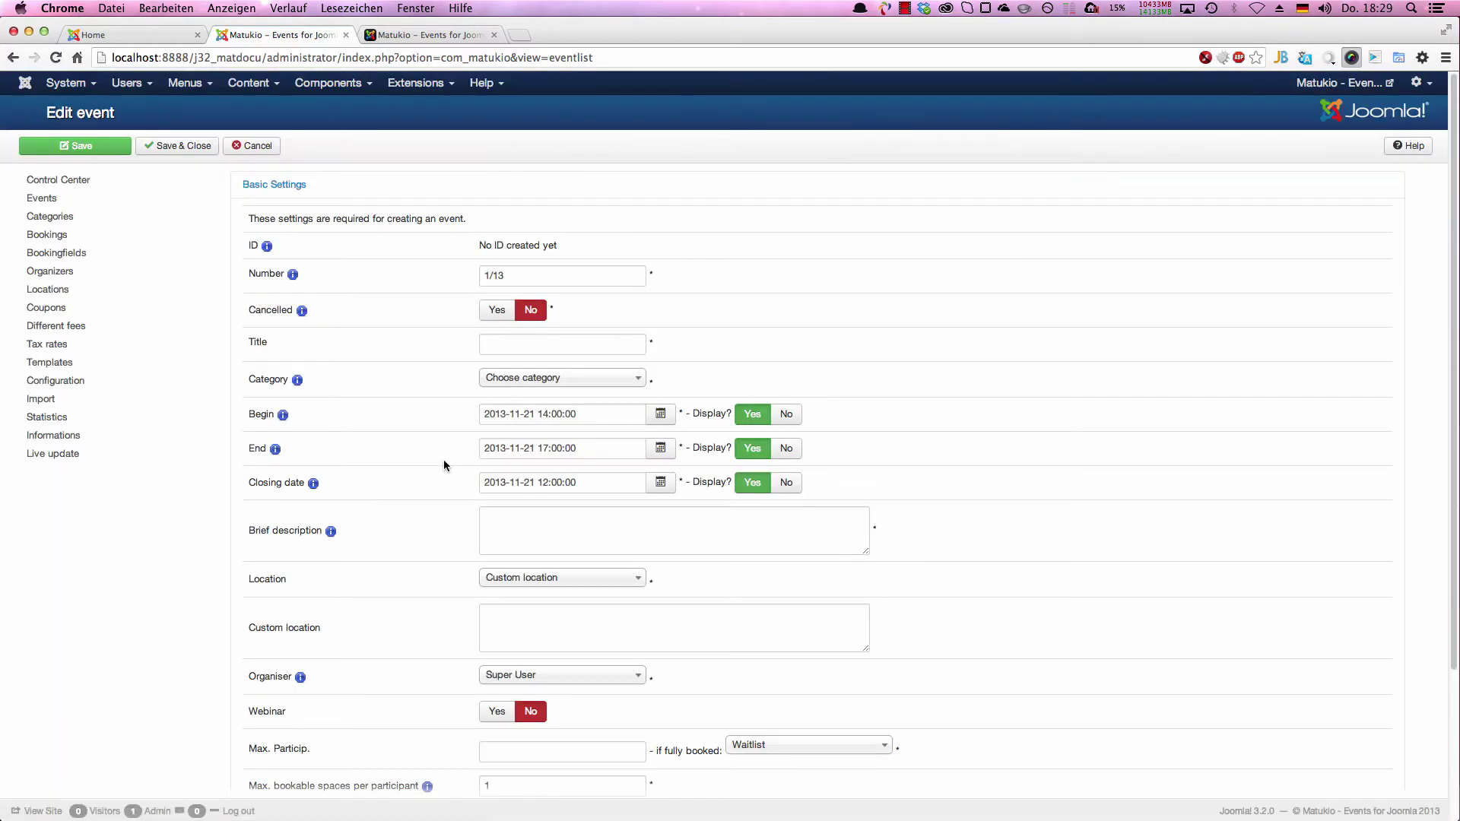
pyautogui.click(300, 185)
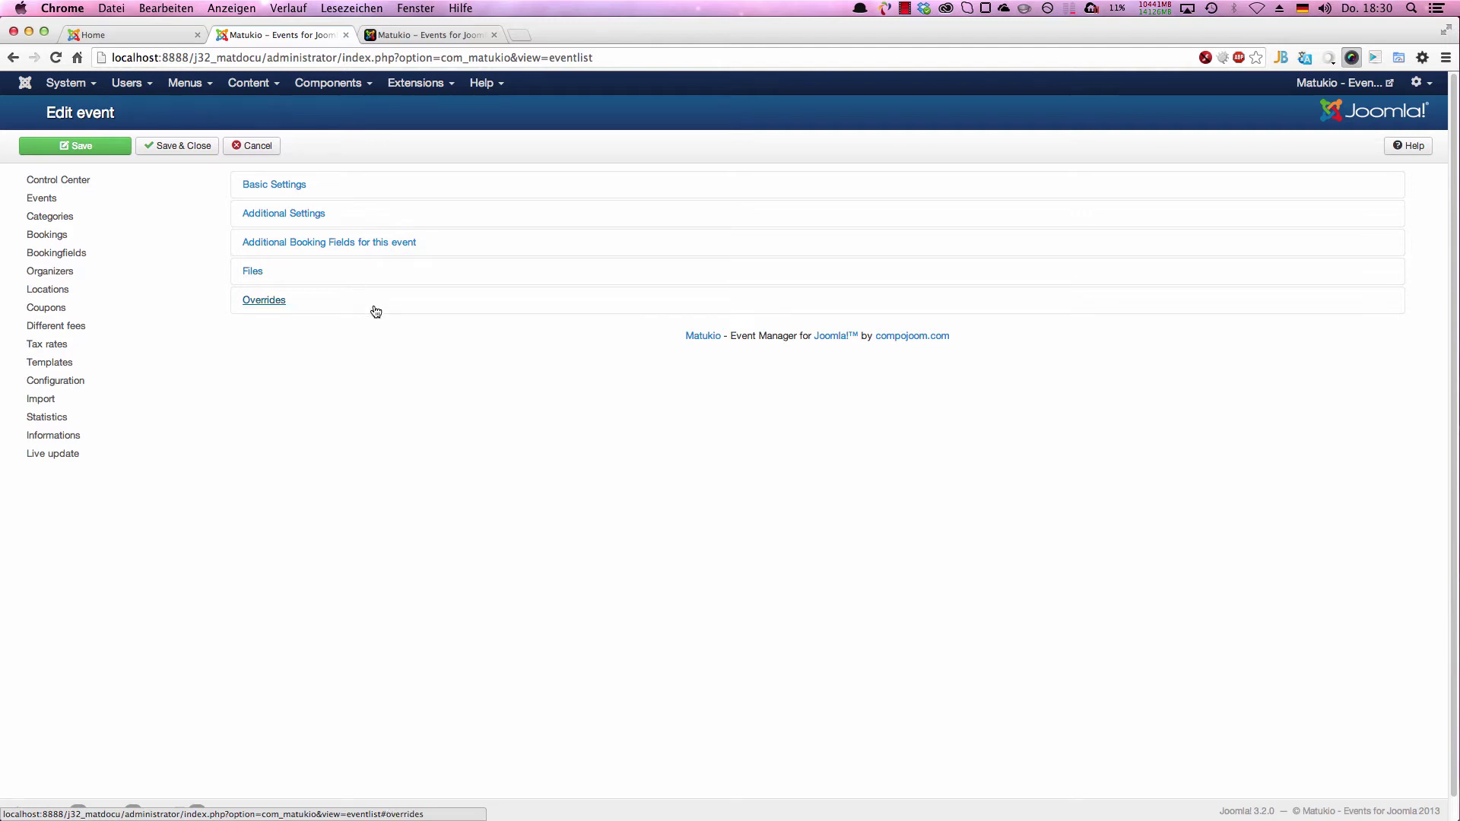
pyautogui.click(327, 187)
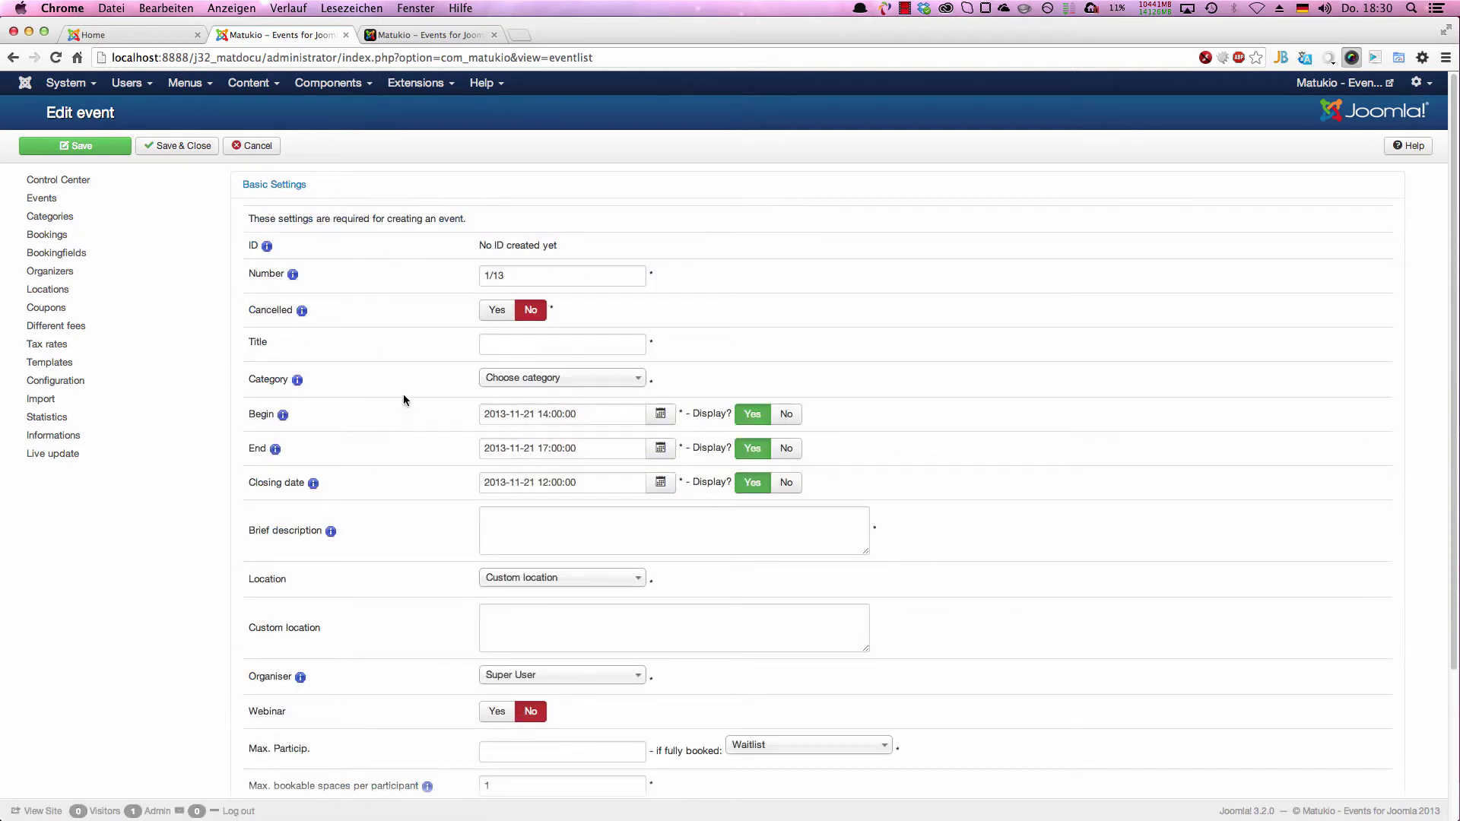
pyautogui.click(554, 275)
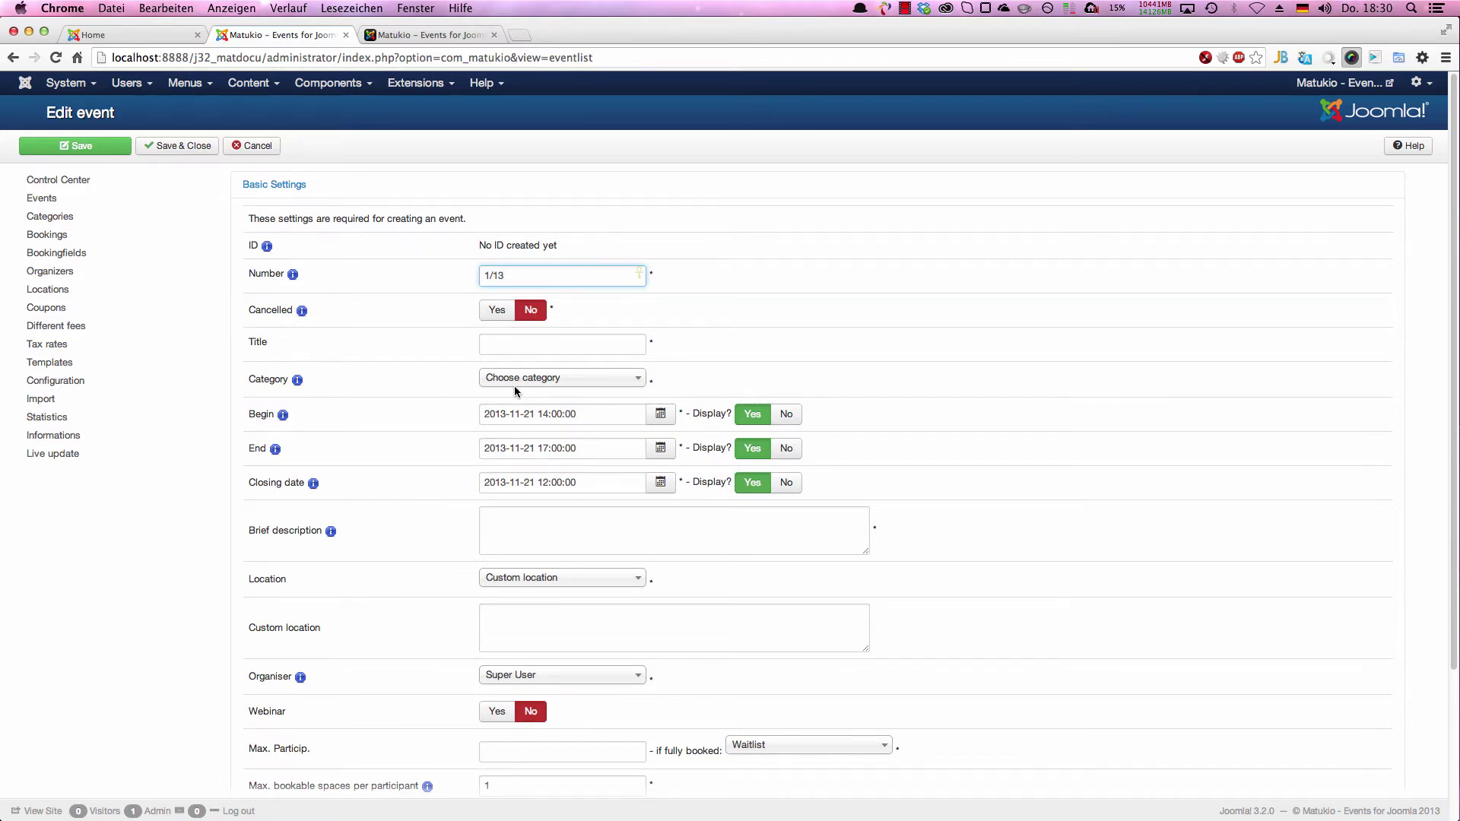
pyautogui.click(487, 275)
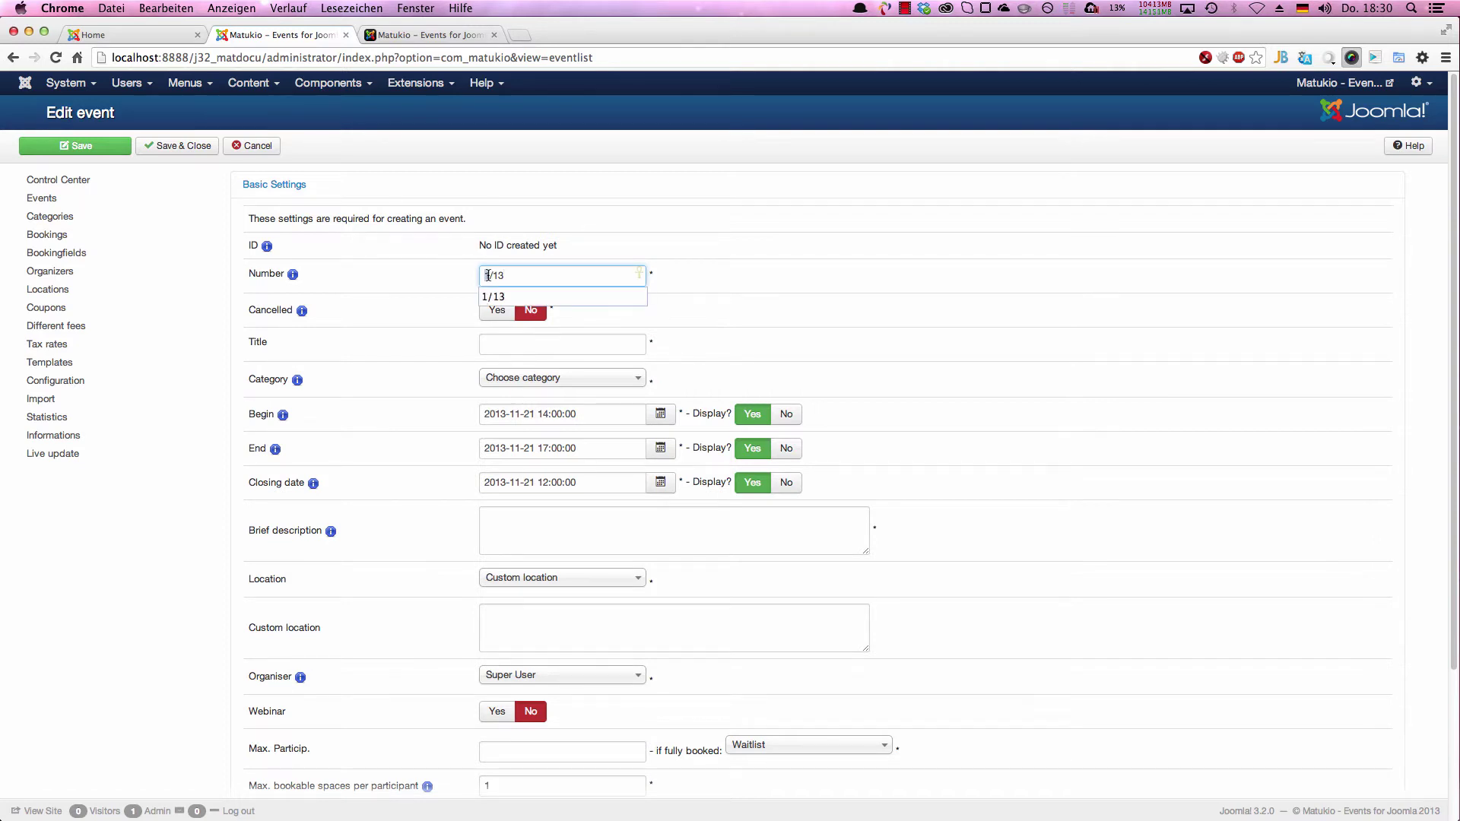
pyautogui.doubleClick(498, 275)
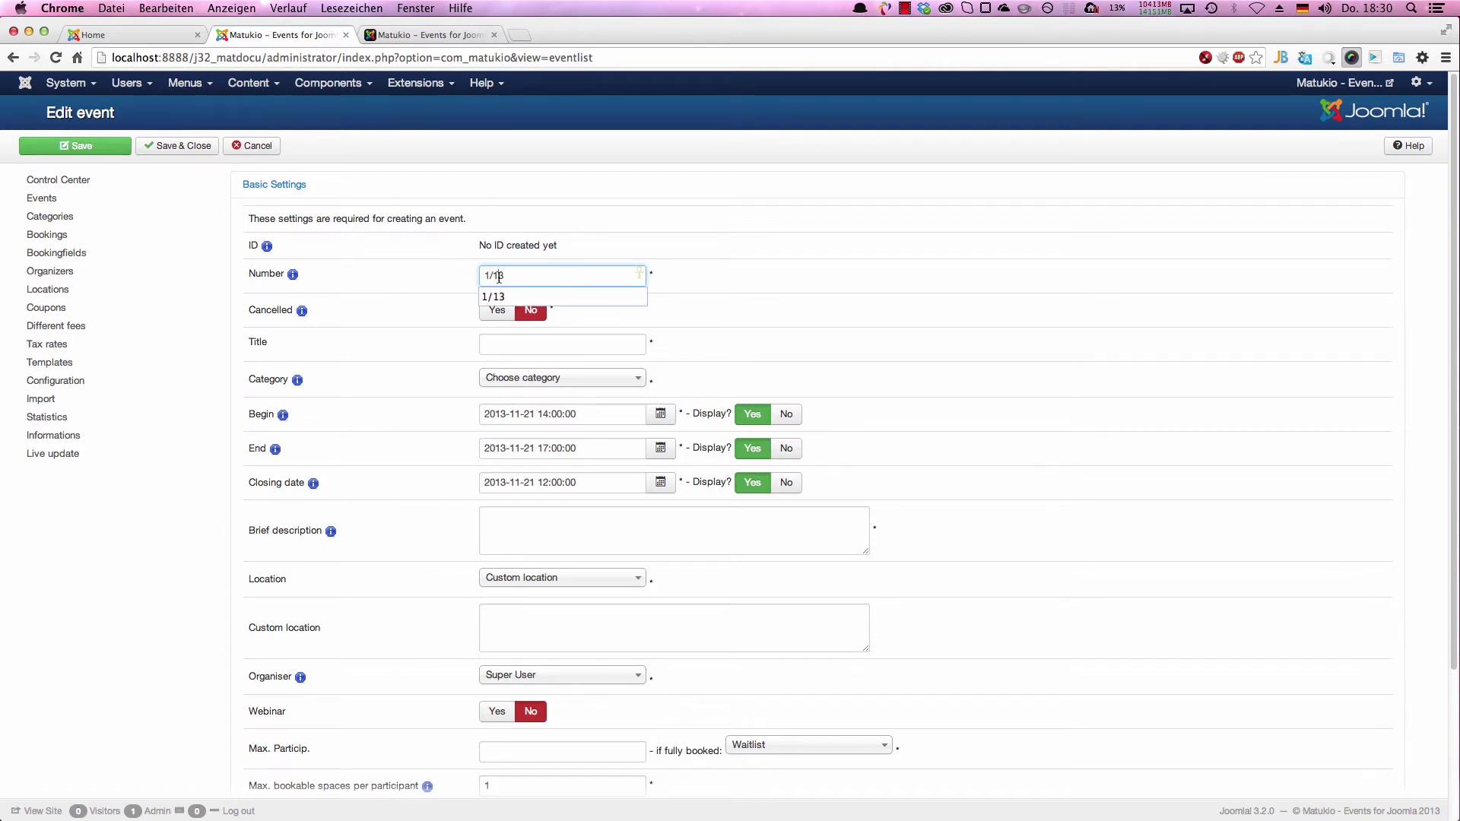
pyautogui.click(712, 287)
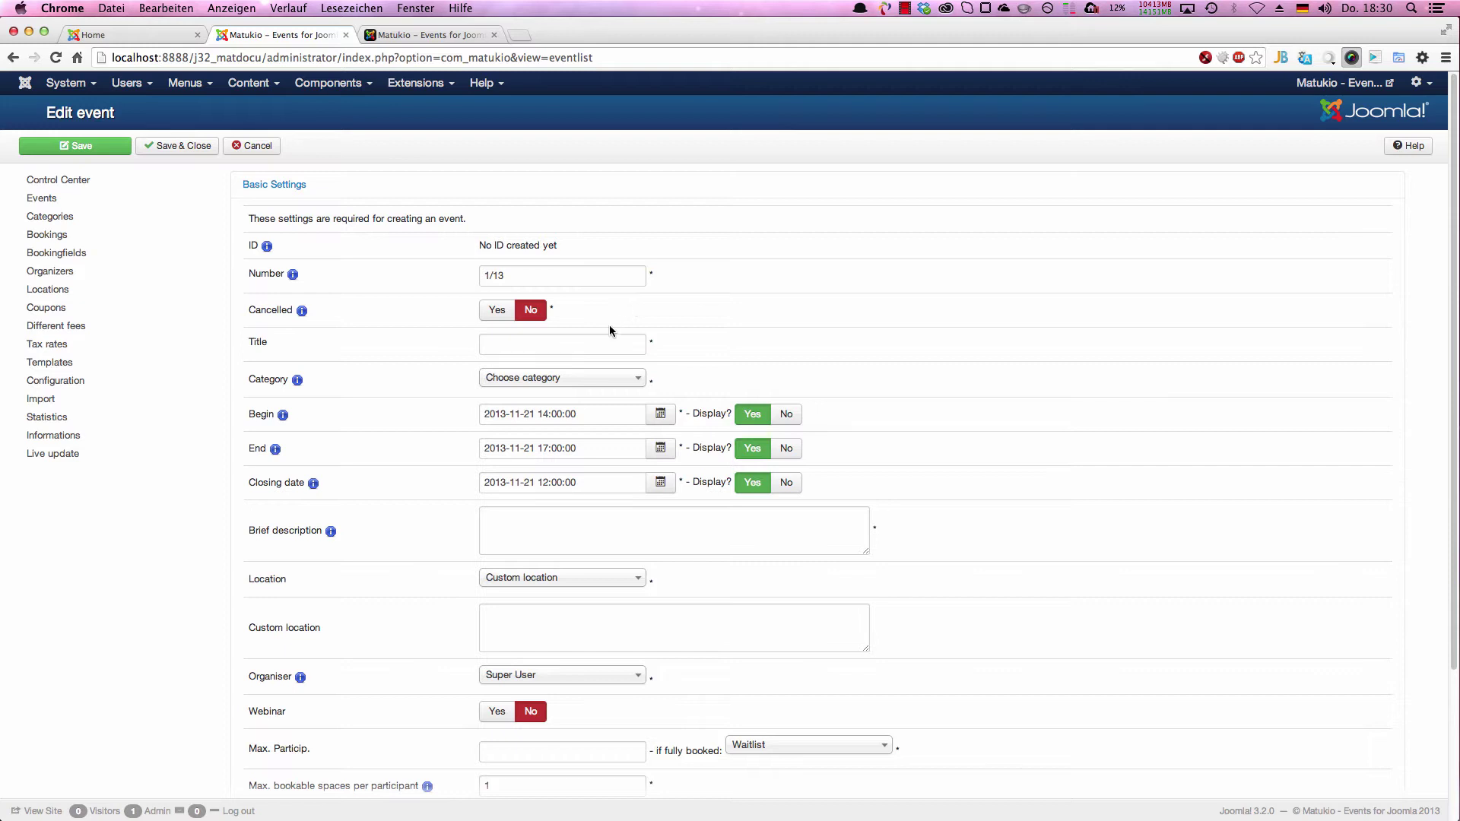
# Title the event 'Matukio presentation' and assign it to Demo category
pyautogui.click(594, 344)
pyautogui.write('Matukio w')
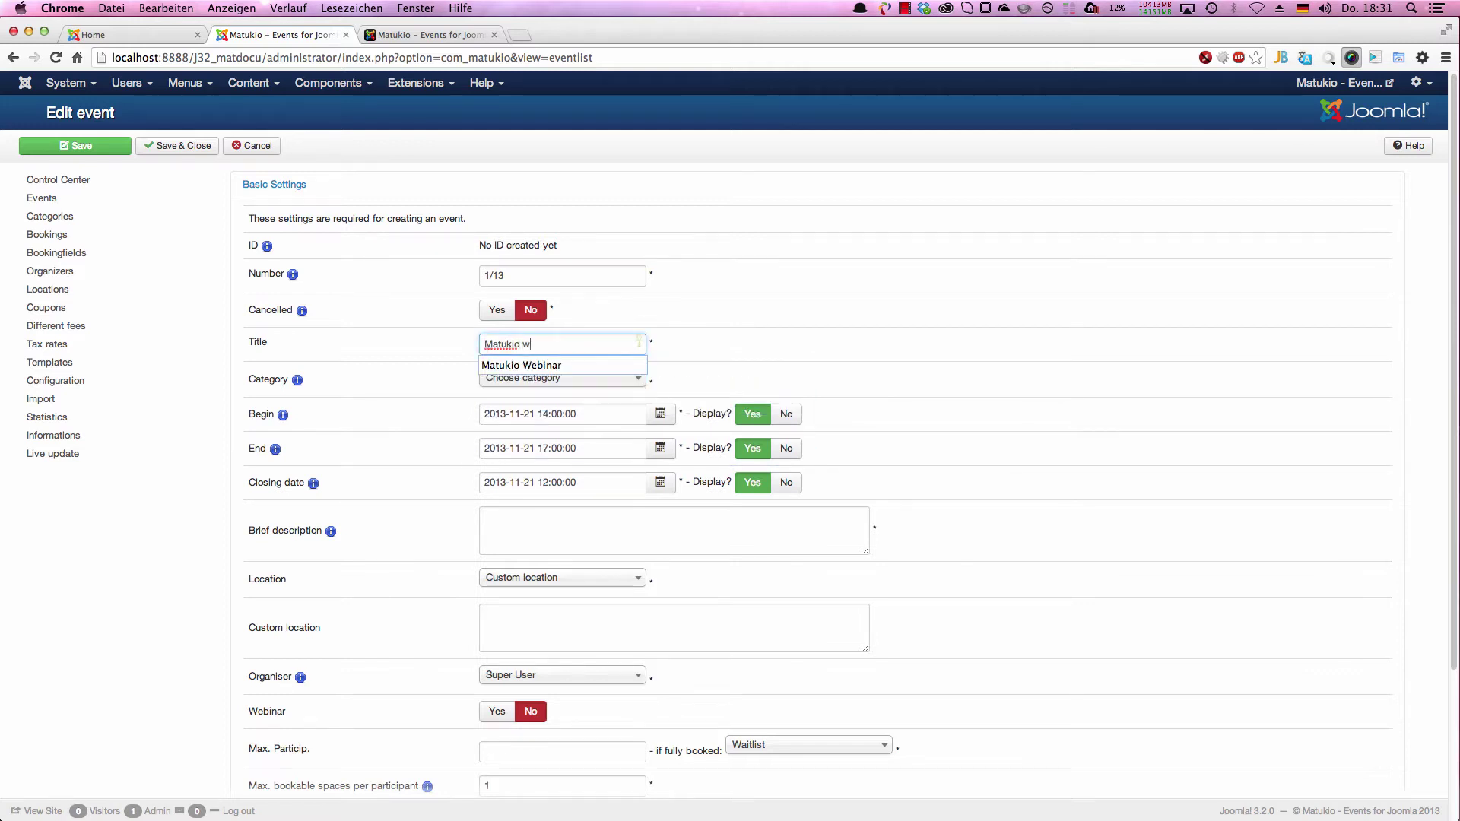
pyautogui.press('BackSpace')
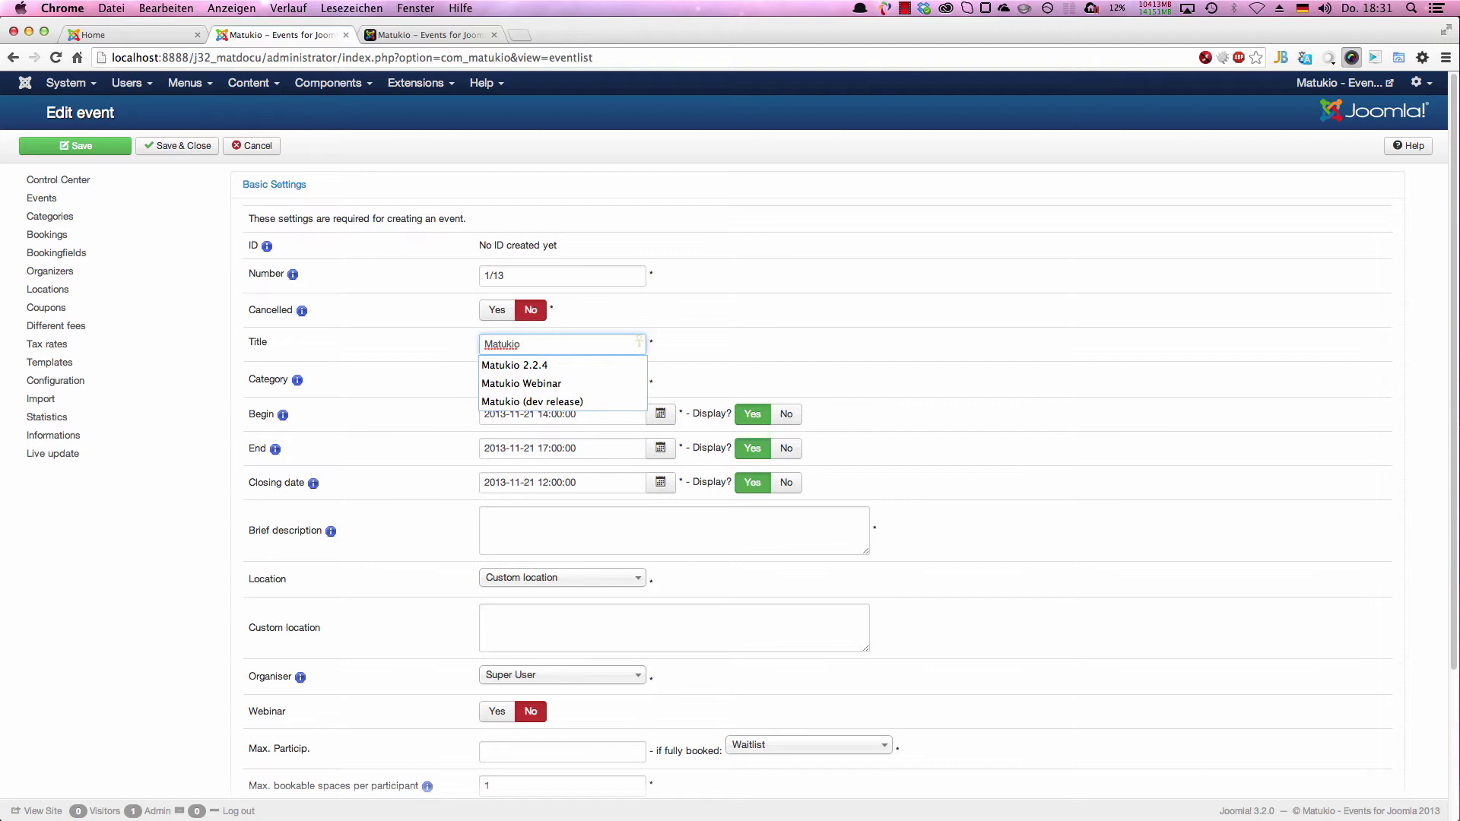
pyautogui.write('presentation')
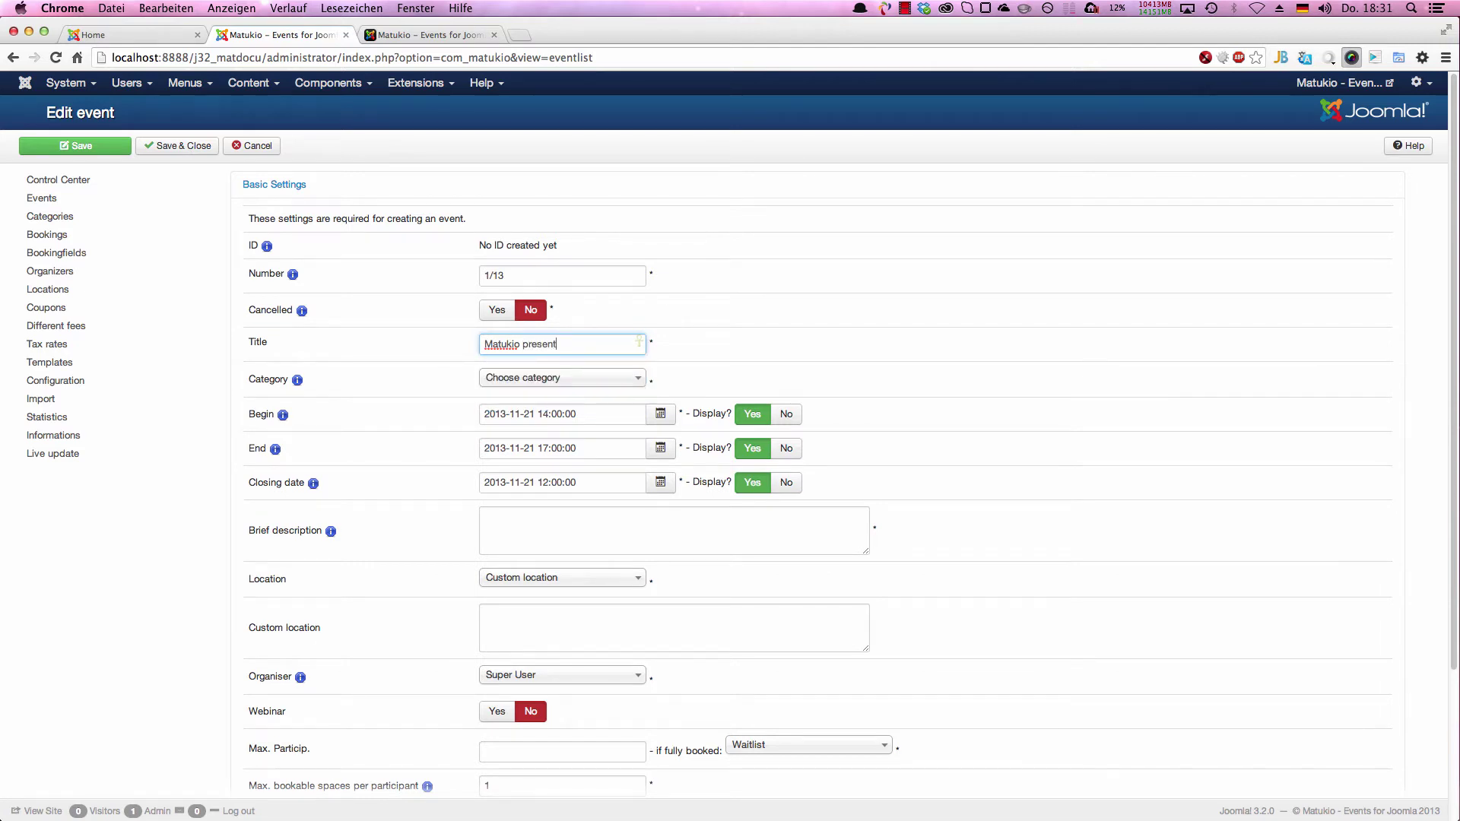
pyautogui.click(589, 378)
pyautogui.click(533, 417)
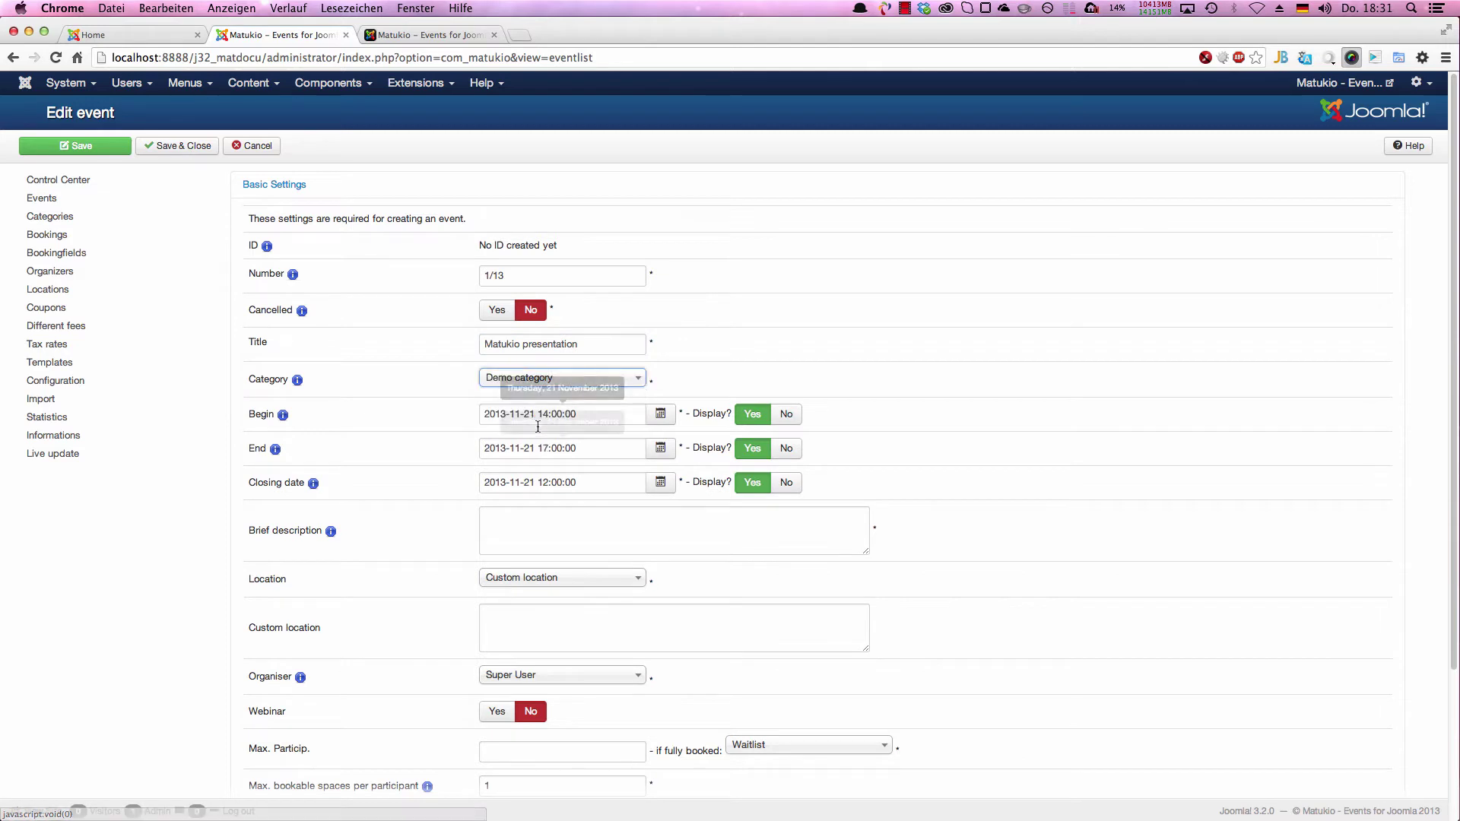
# Change the begin, end and closing date years to 2014
pyautogui.scroll(-1, 614, 442)
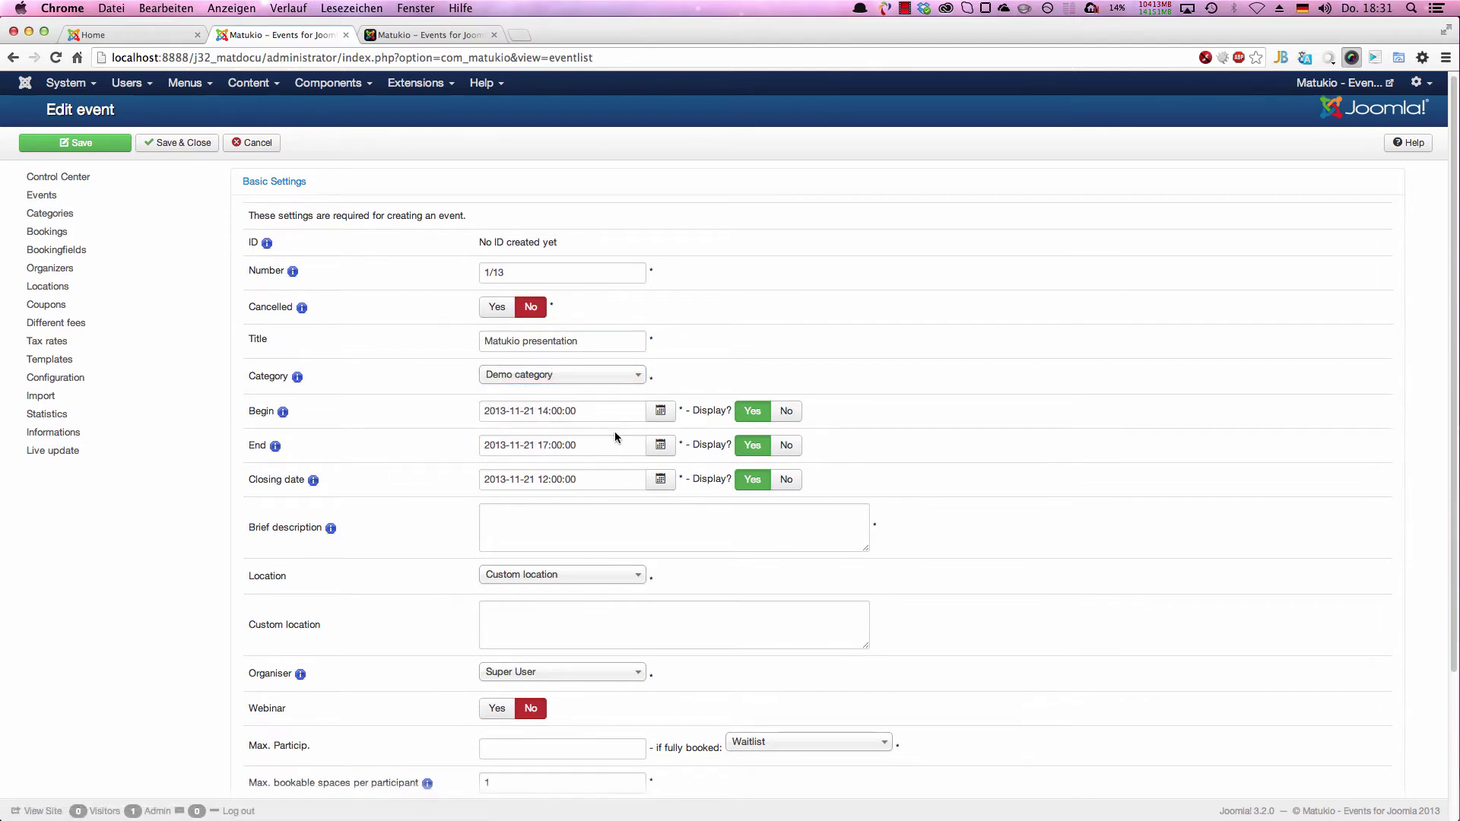
pyautogui.scroll(-1, 615, 433)
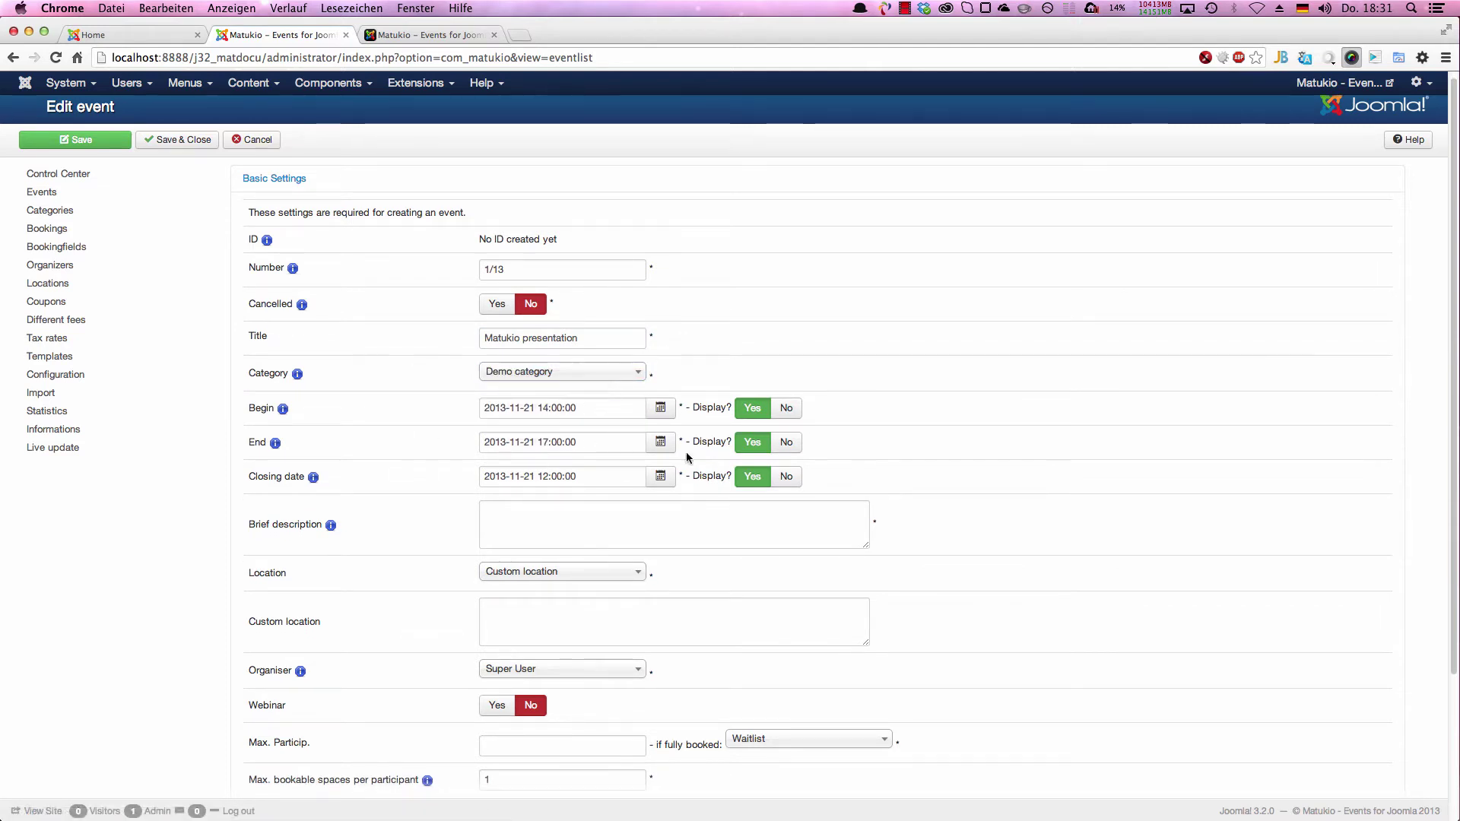
pyautogui.click(521, 408)
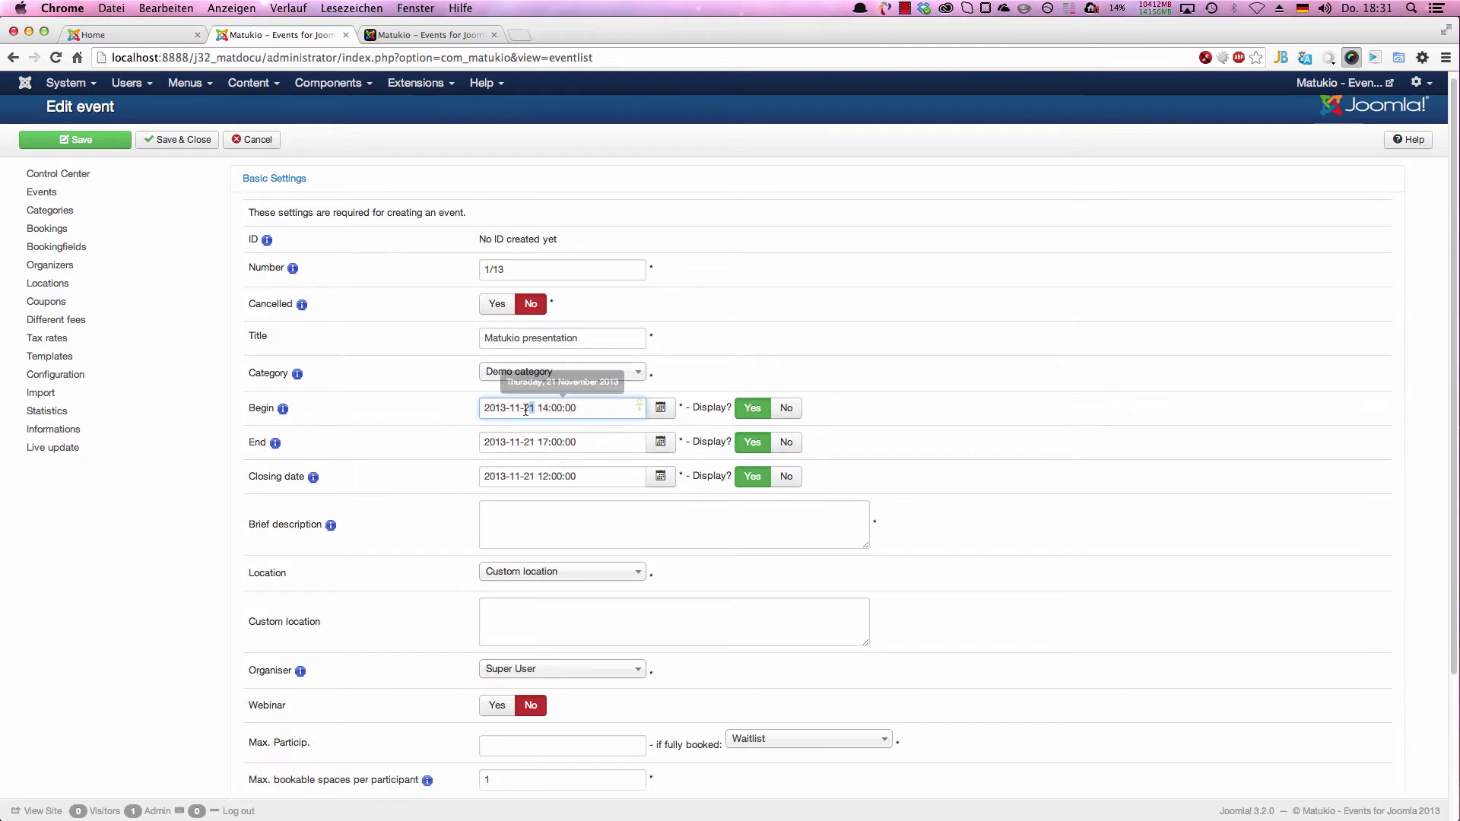
pyautogui.press('BackSpace')
pyautogui.write('4')
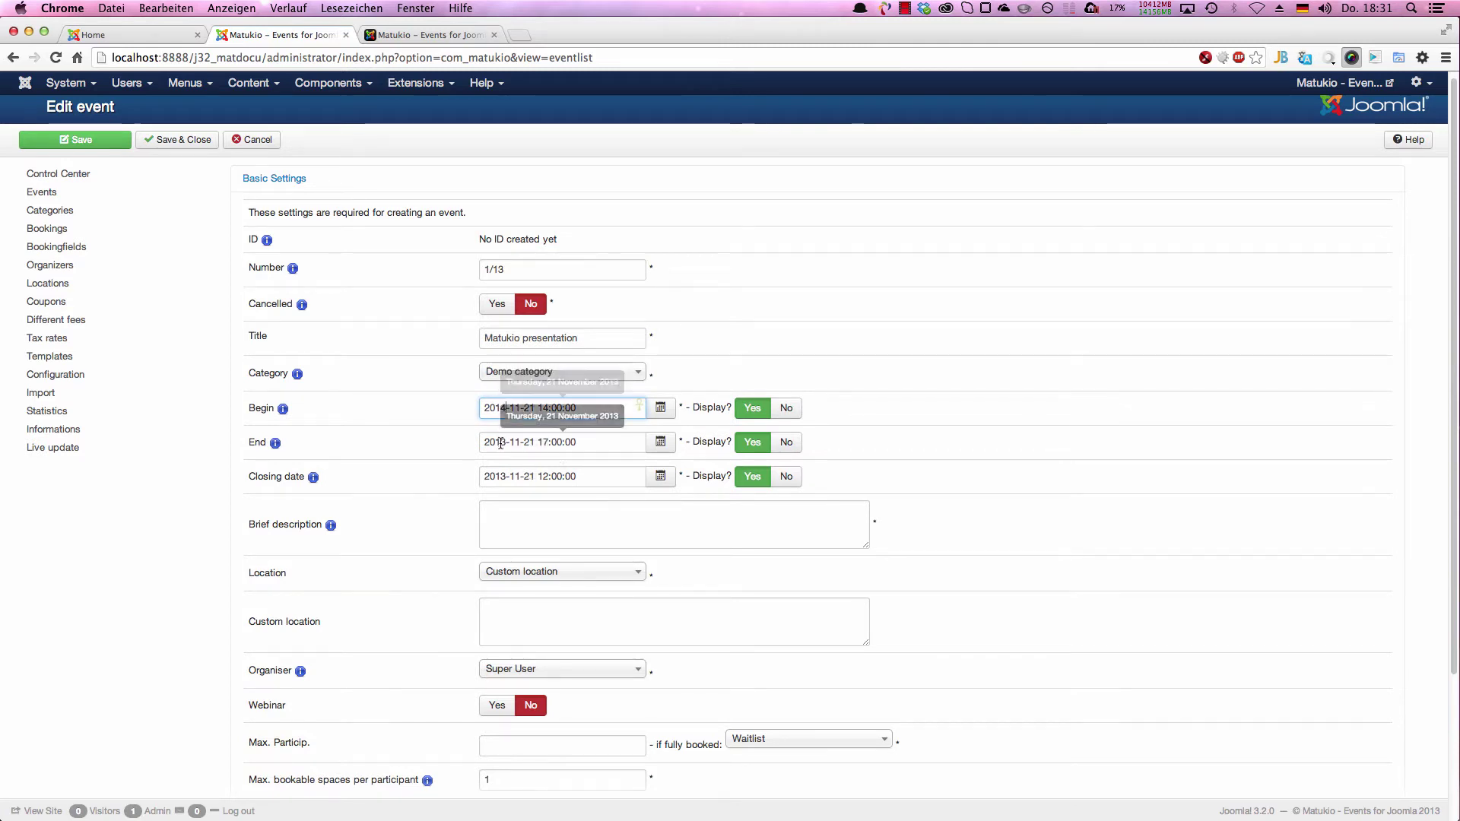
pyautogui.click(502, 442)
pyautogui.click(504, 476)
pyautogui.press('BackSpace')
pyautogui.write('4')
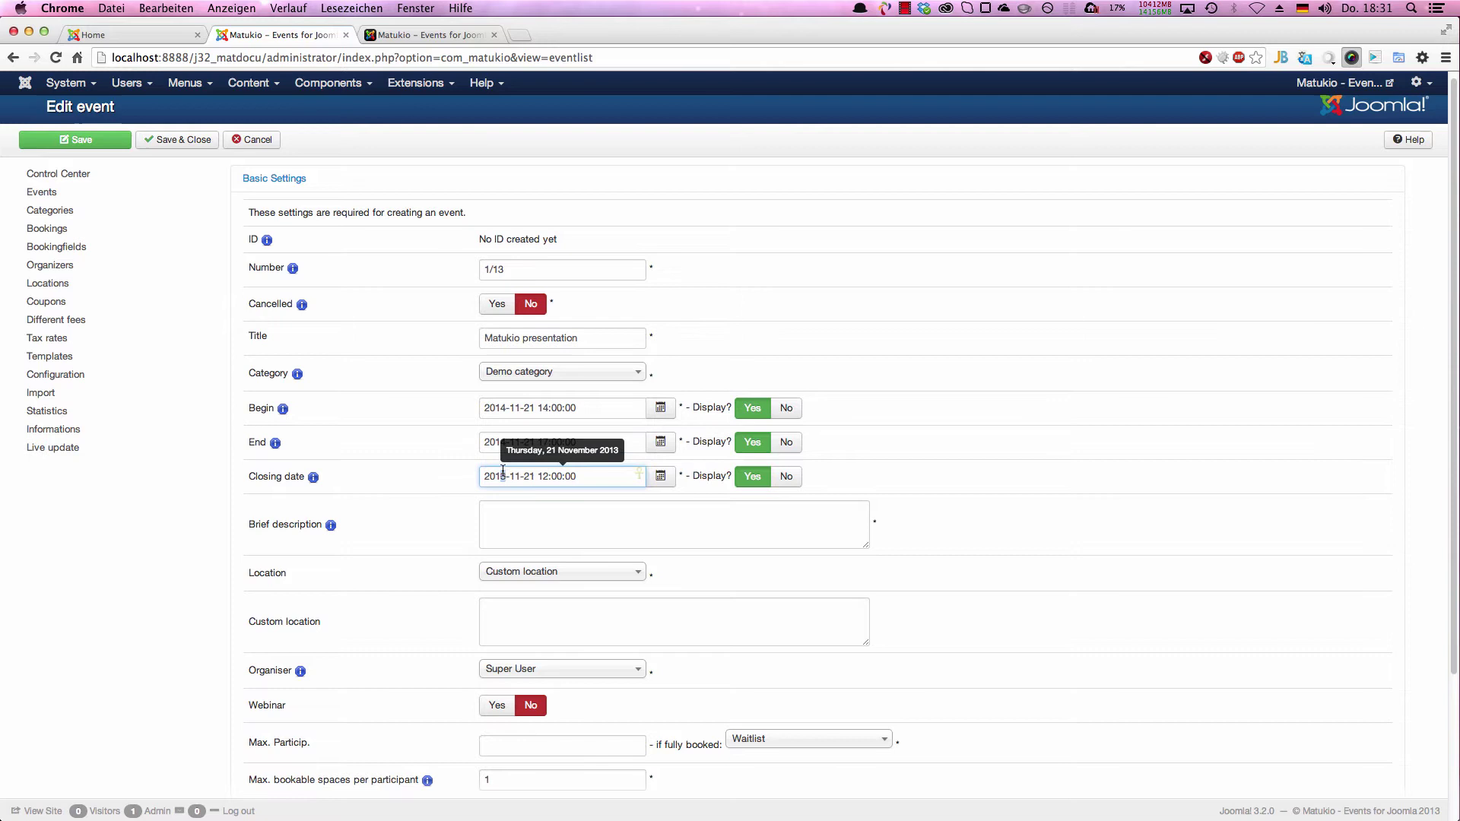
pyautogui.press('Tab')
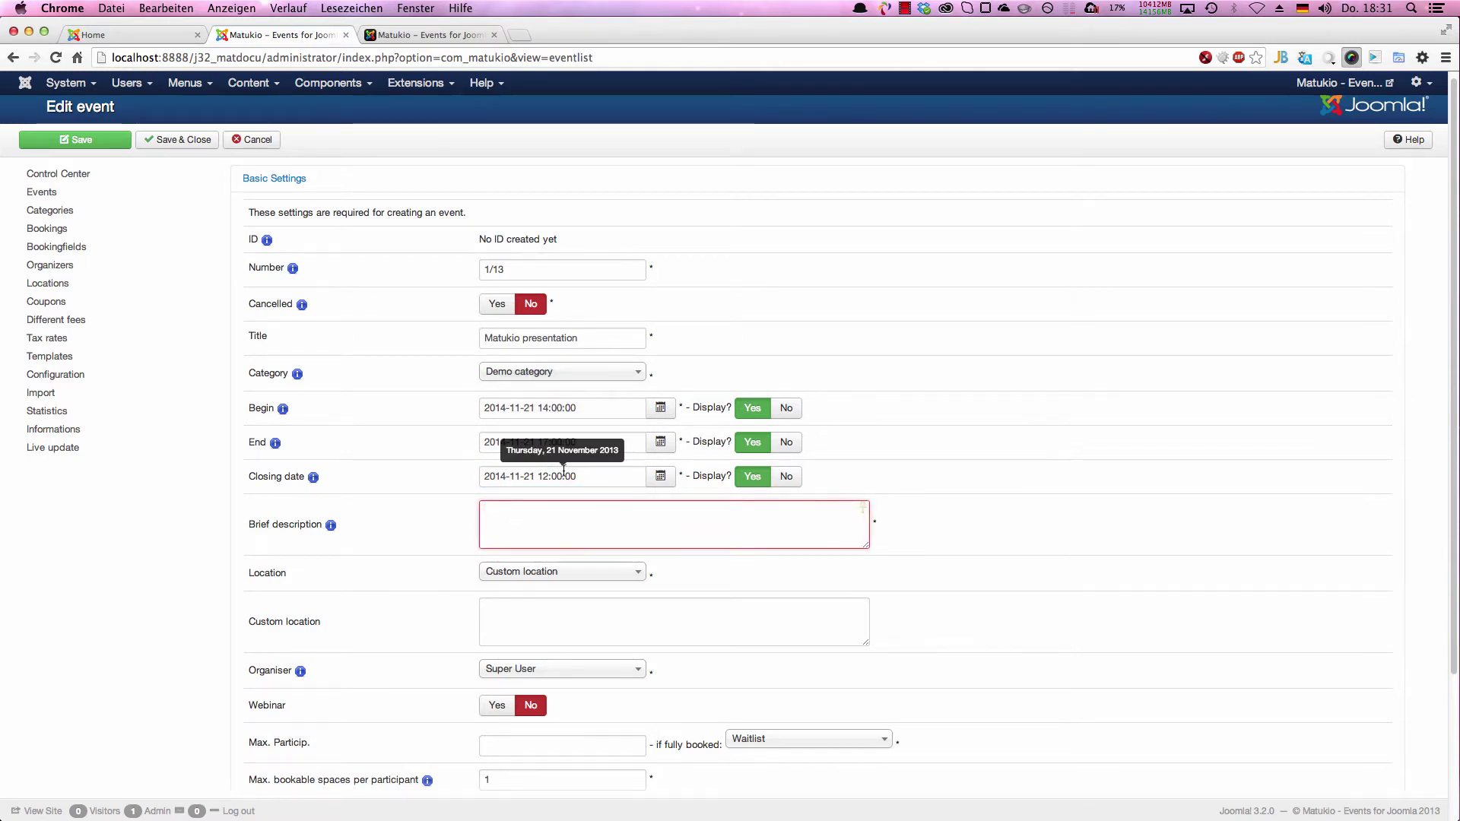
# Toggle the begin, end and closing date display off, then back to shown
pyautogui.click(786, 408)
pyautogui.click(791, 445)
pyautogui.click(787, 476)
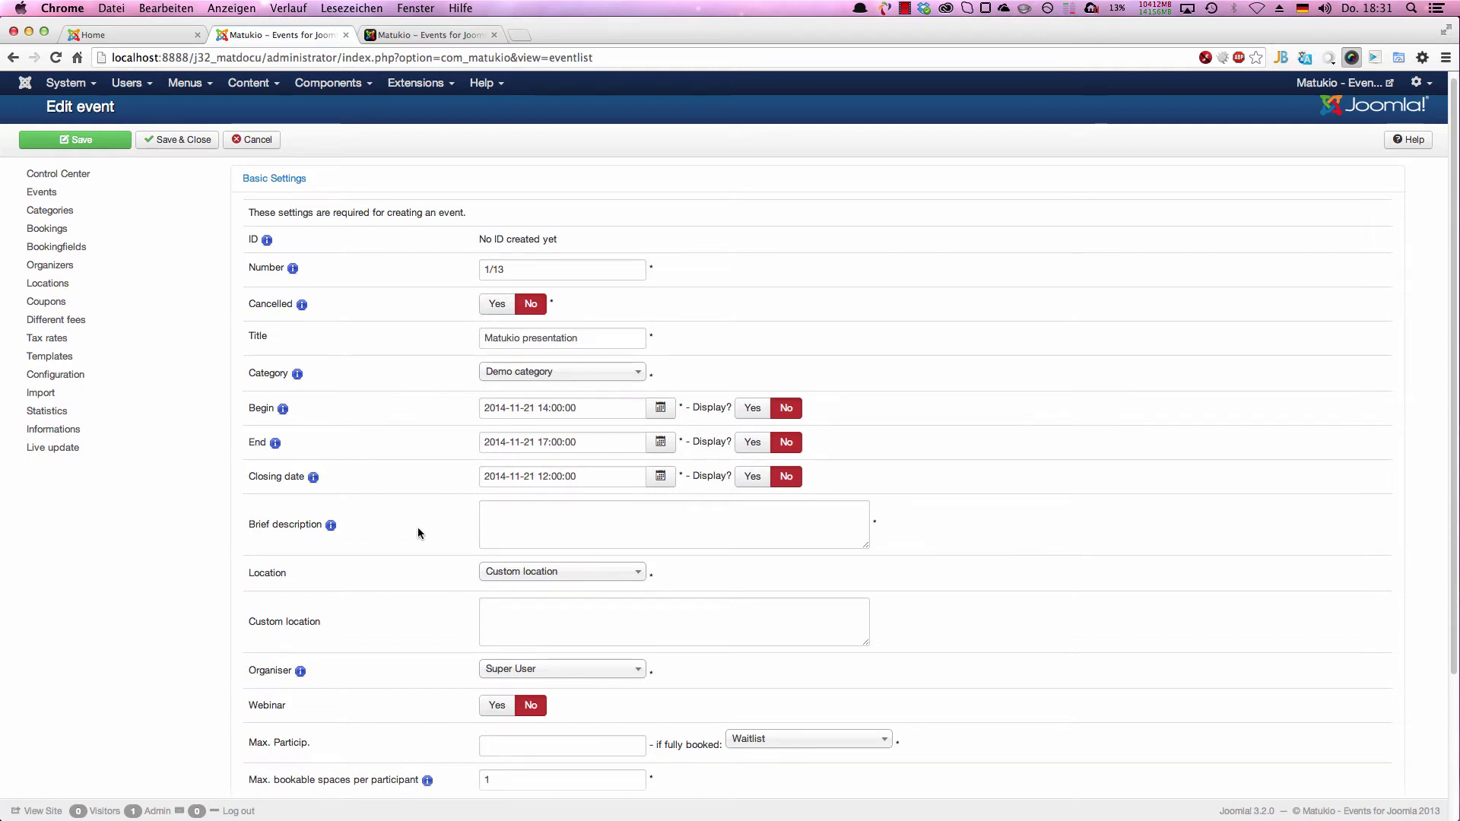
pyautogui.click(753, 477)
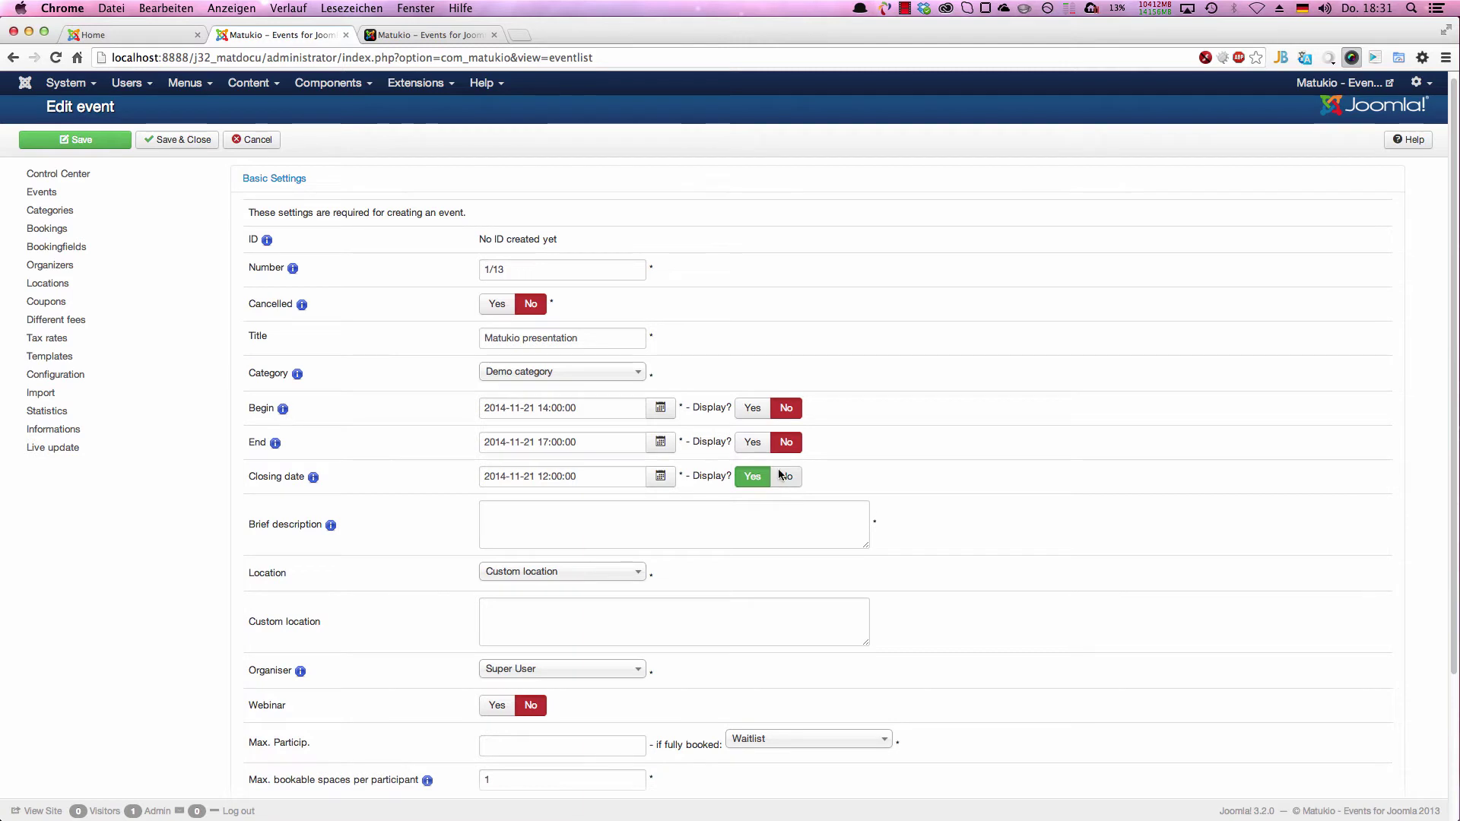
pyautogui.click(753, 442)
pyautogui.click(753, 407)
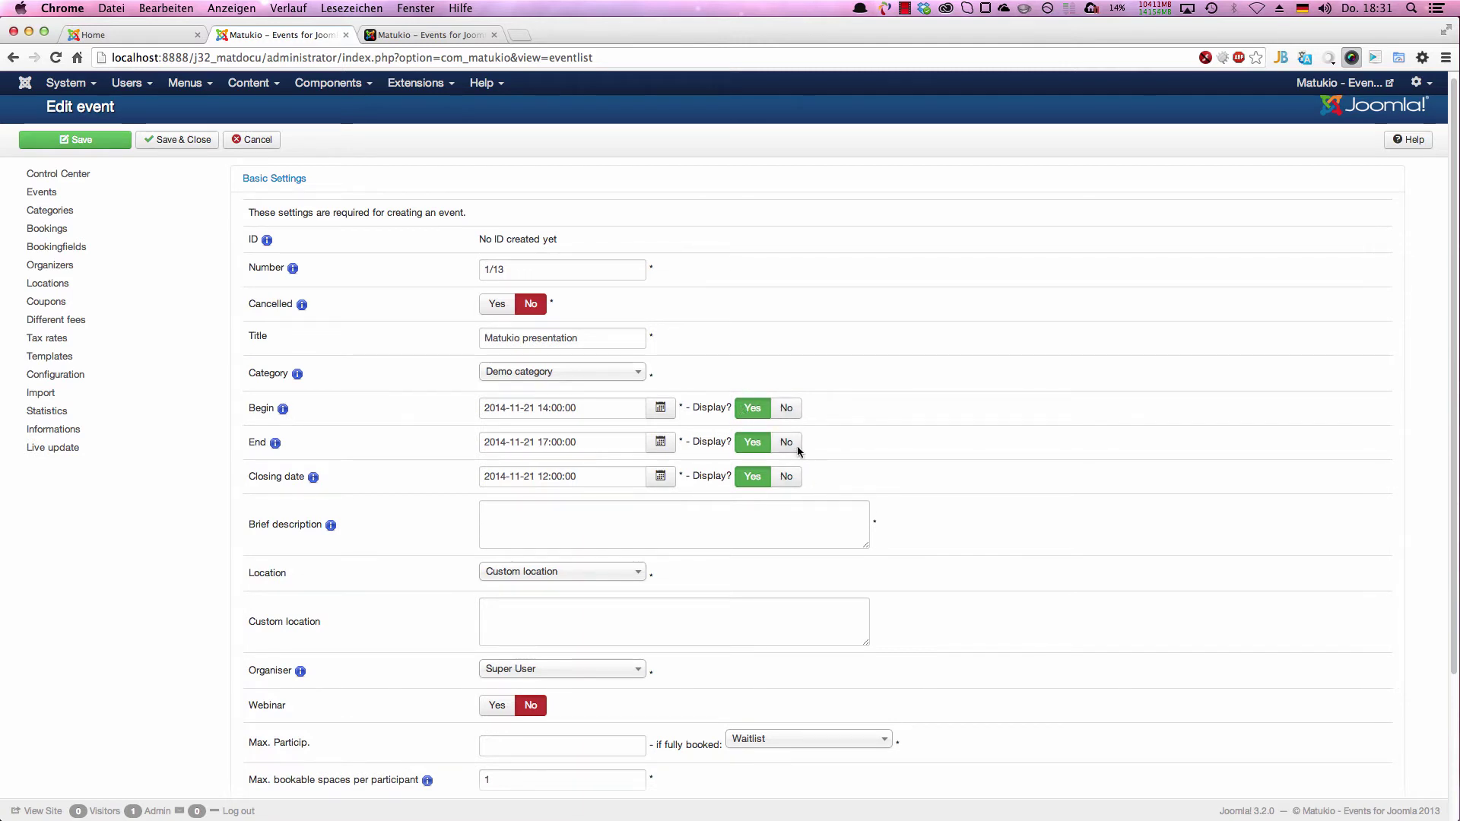
pyautogui.click(574, 510)
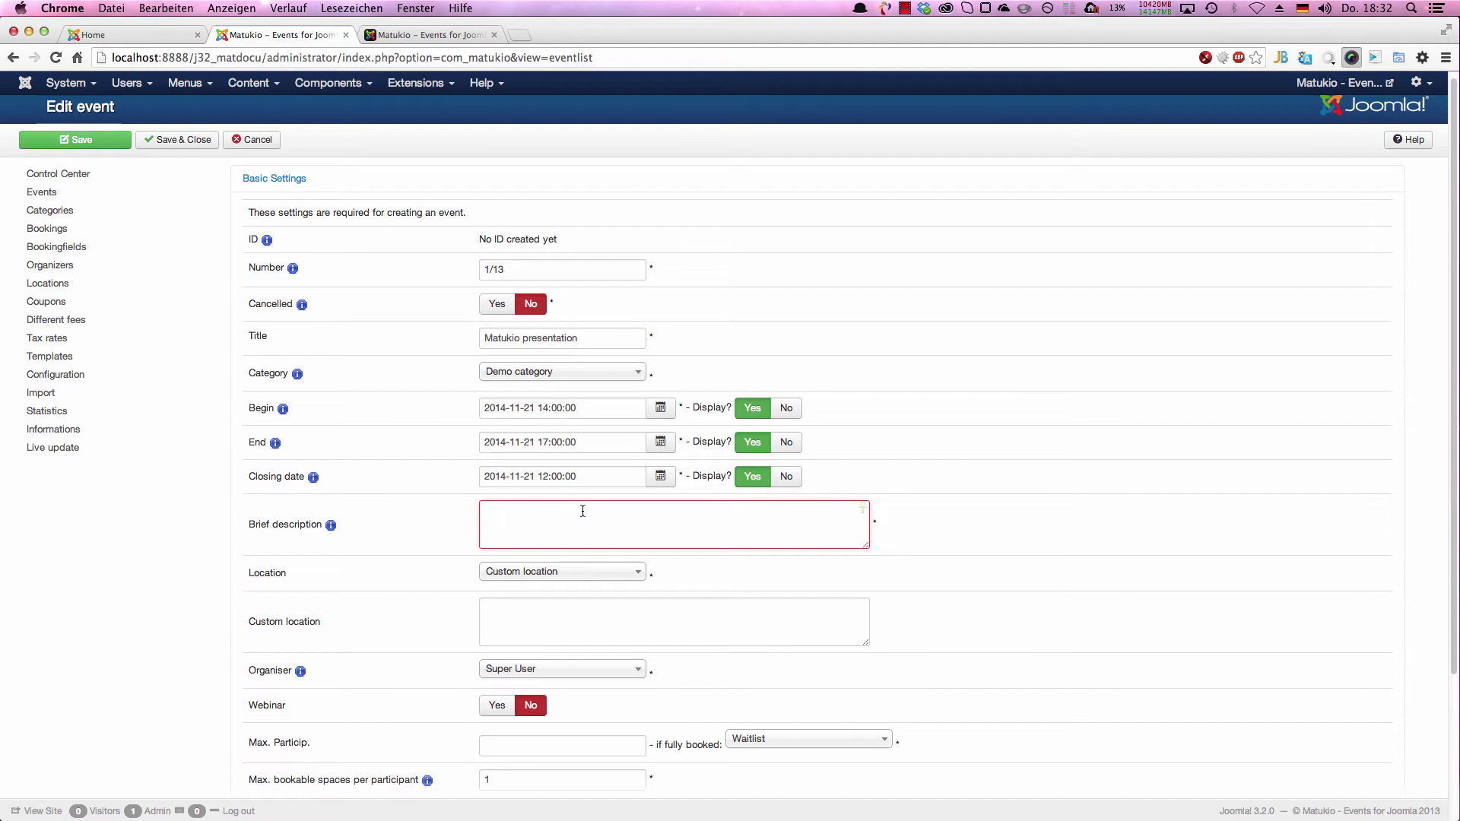
# Enter 'A short description' as the event's brief description
pyautogui.click(582, 511)
pyautogui.write('A ')
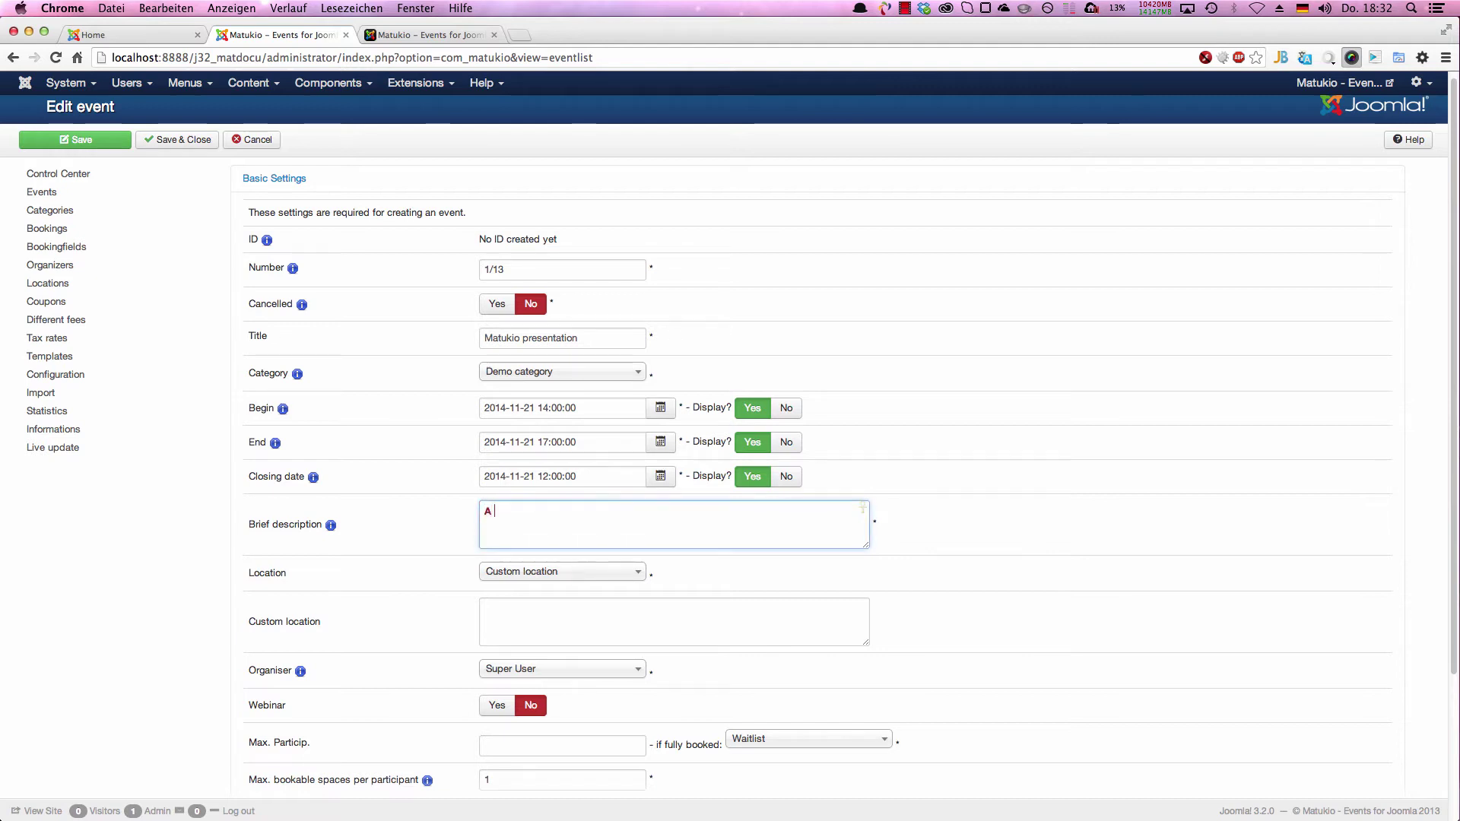
pyautogui.write('short description')
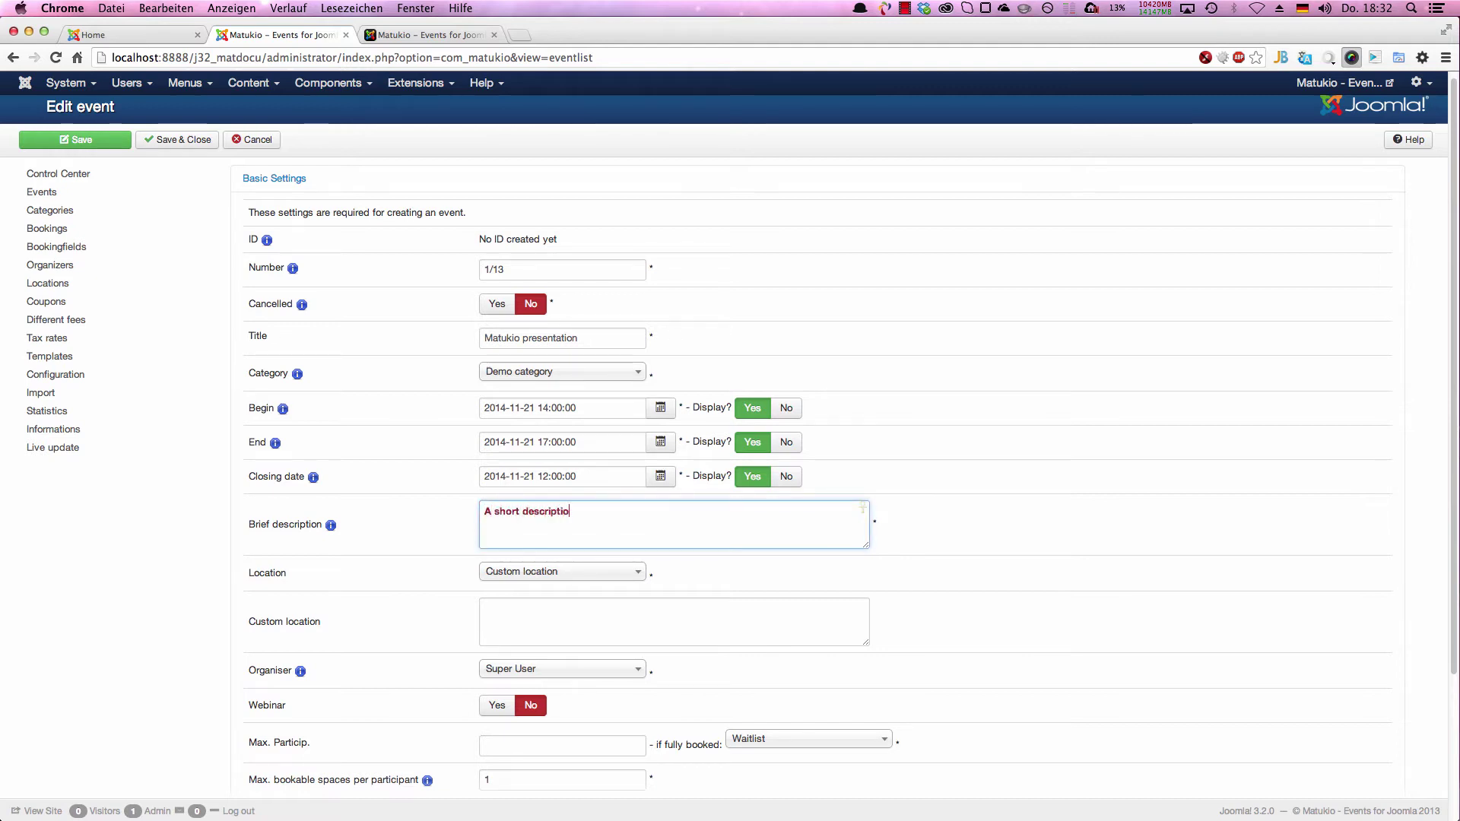
pyautogui.click(559, 592)
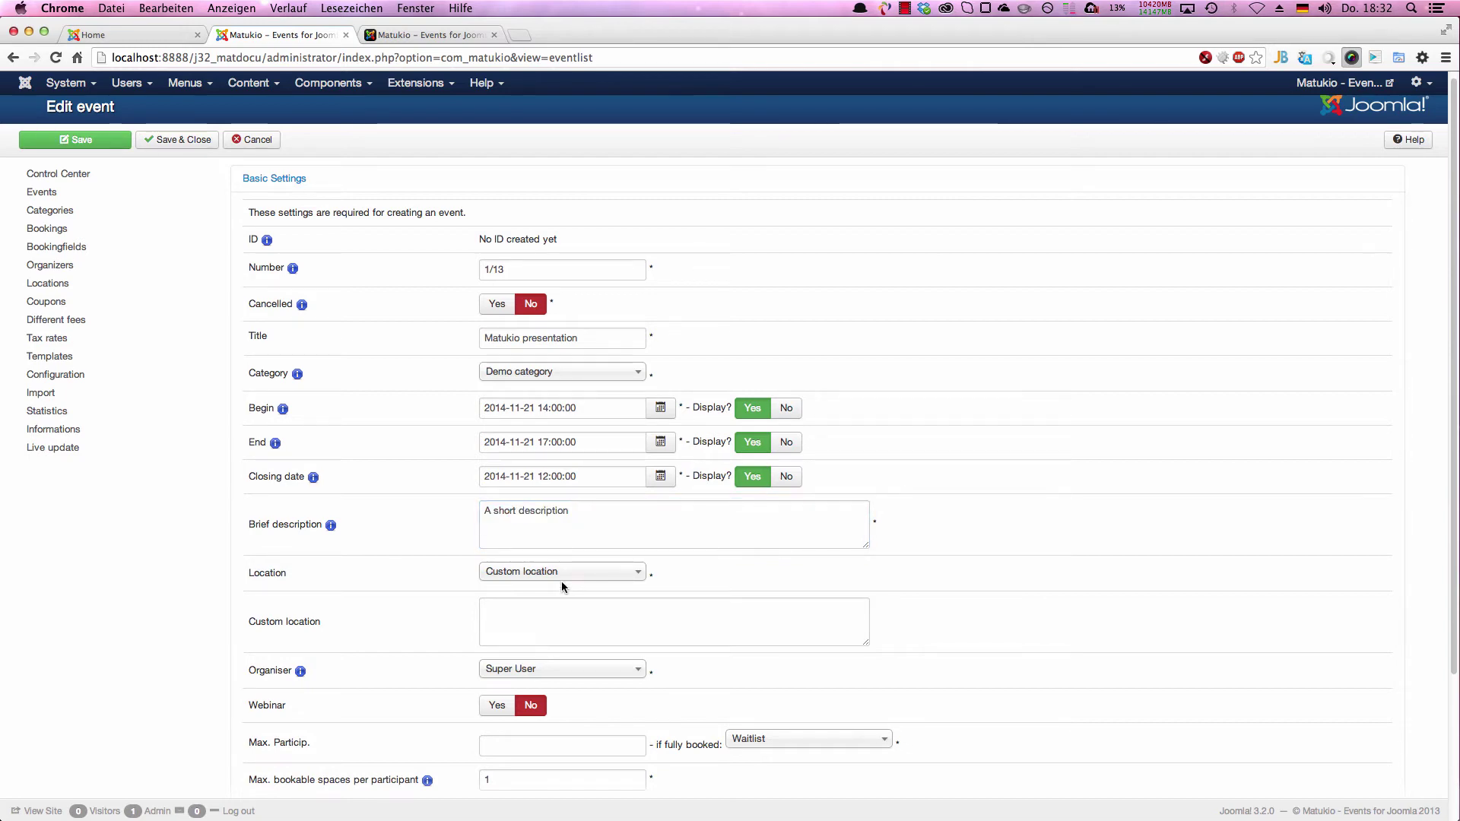
# Choose Custom location as the event's location
pyautogui.click(536, 570)
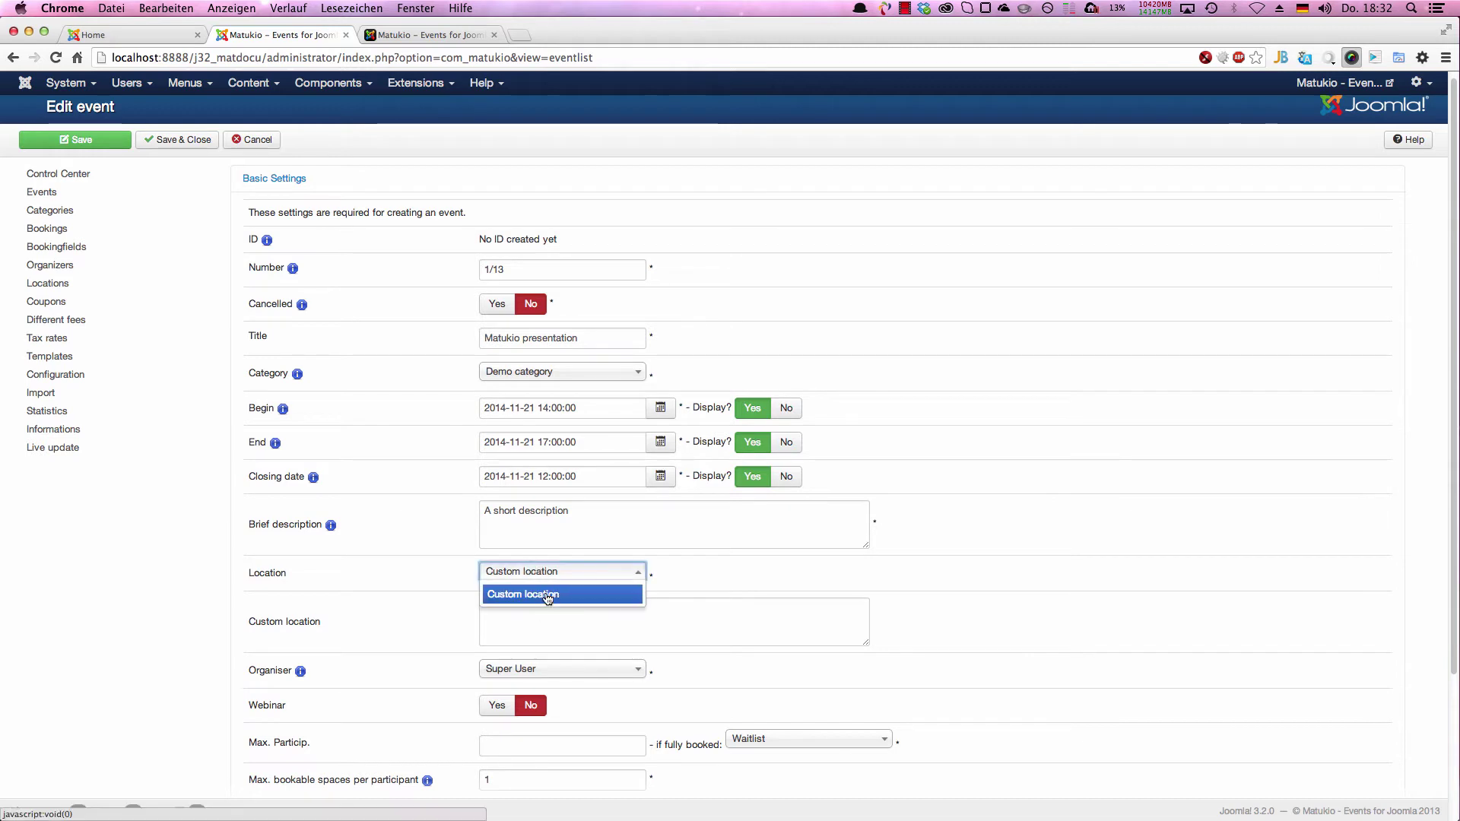
pyautogui.click(542, 600)
pyautogui.click(546, 616)
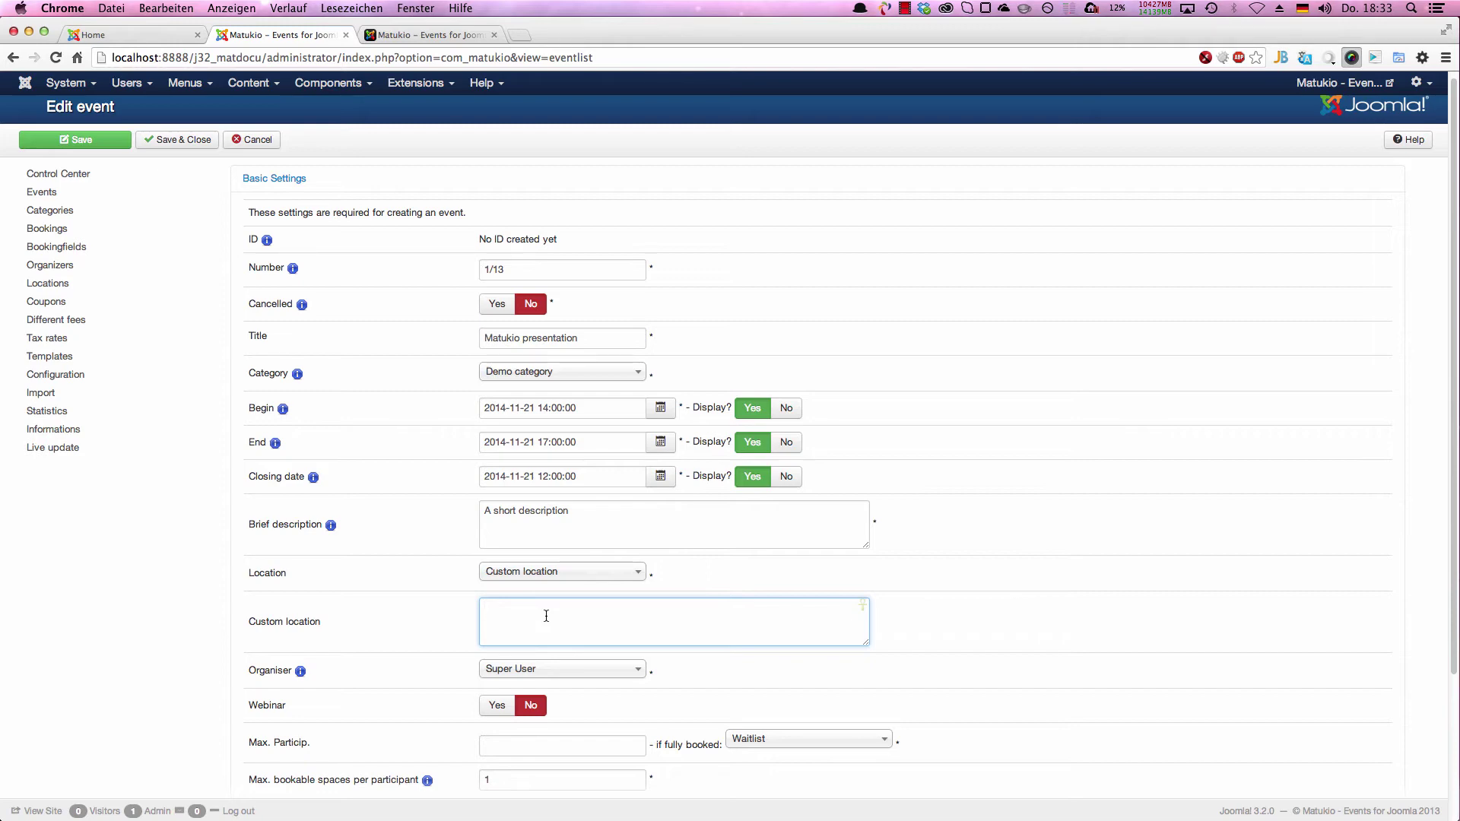
# Enter 'Munich, Germany' as the custom location, leaving Super User as organiser
pyautogui.write('Munich, Germany')
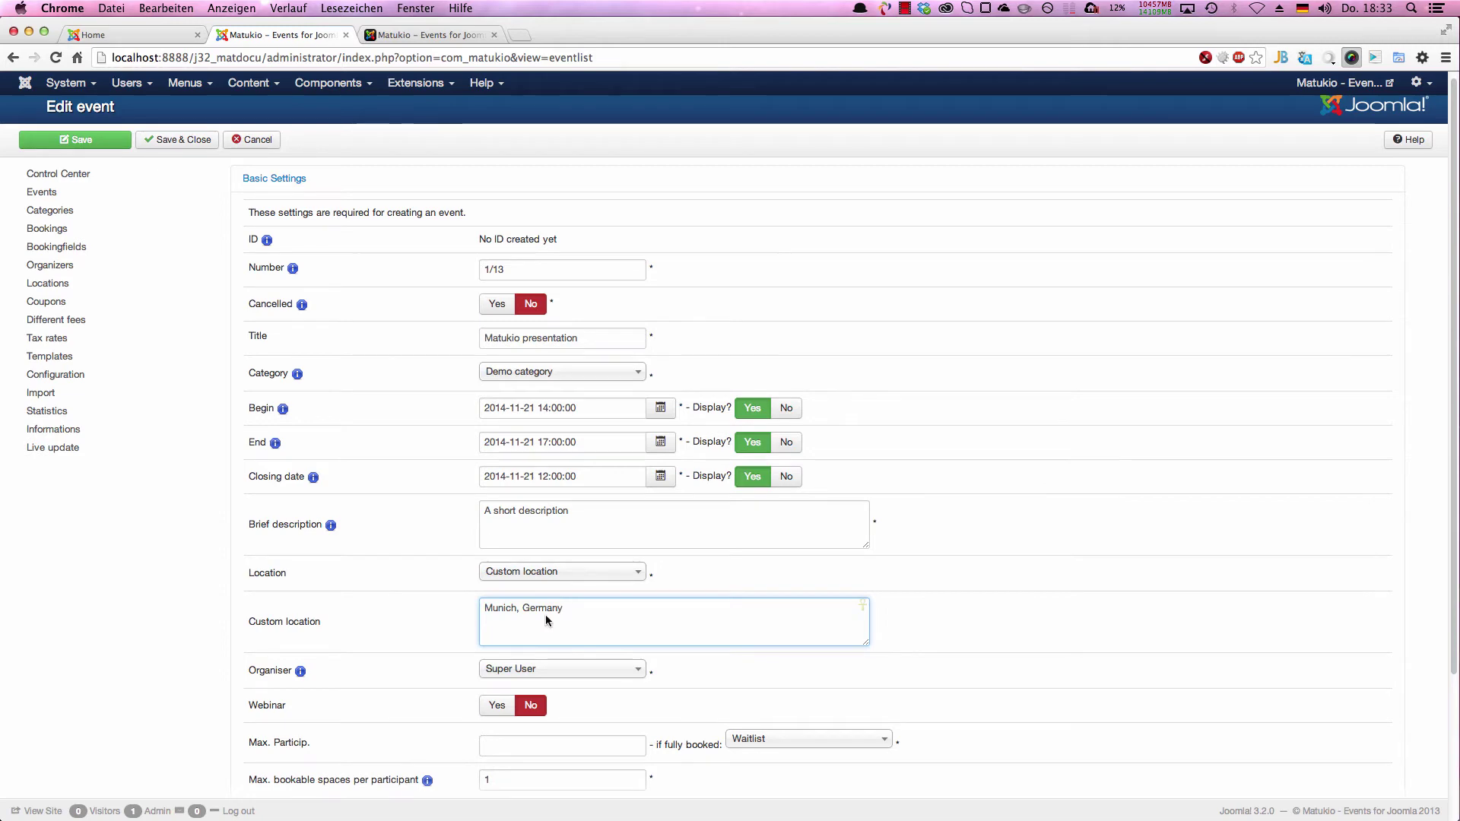
pyautogui.scroll(-3, 380, 612)
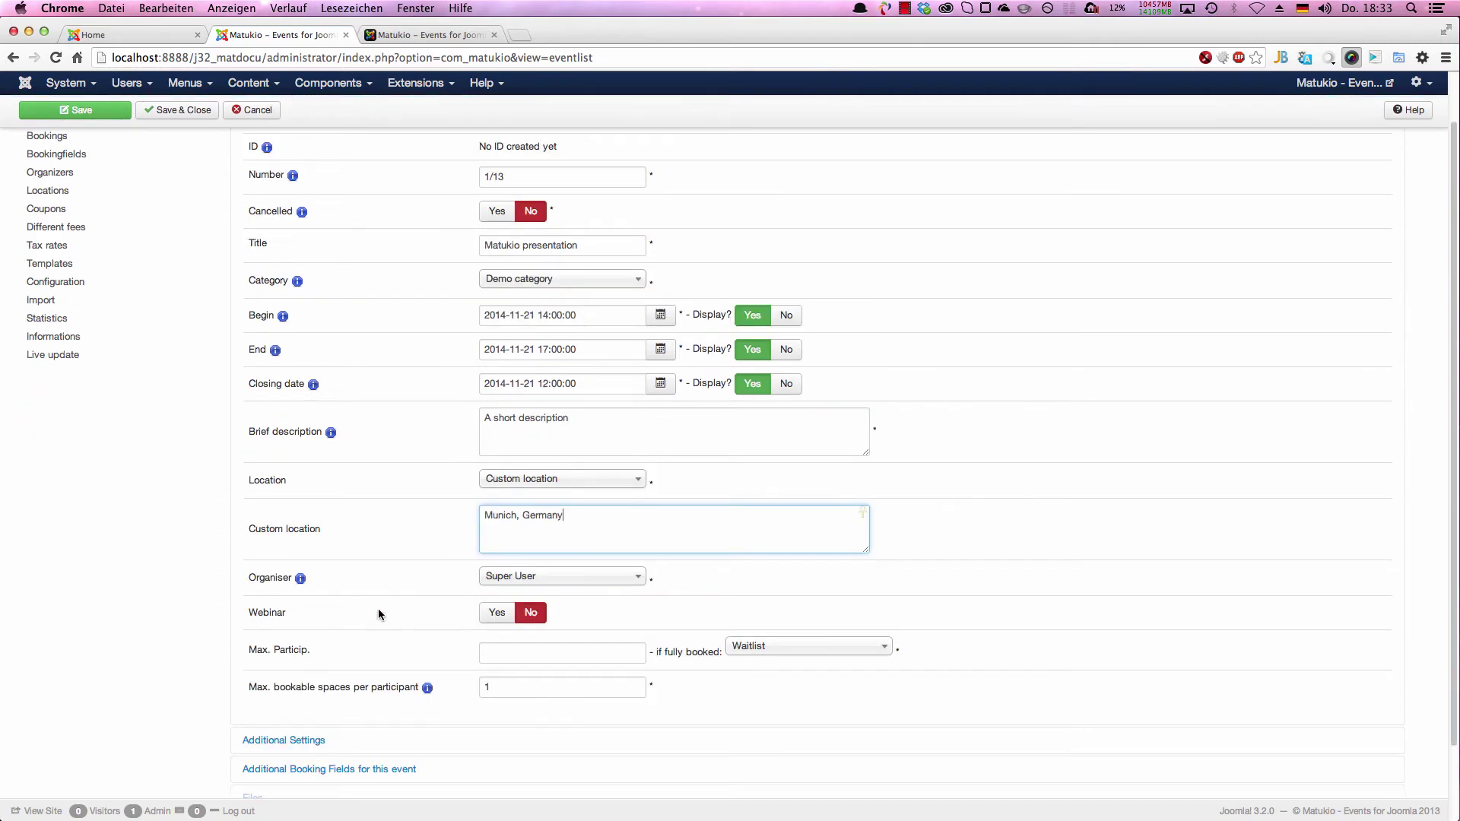
pyautogui.click(580, 577)
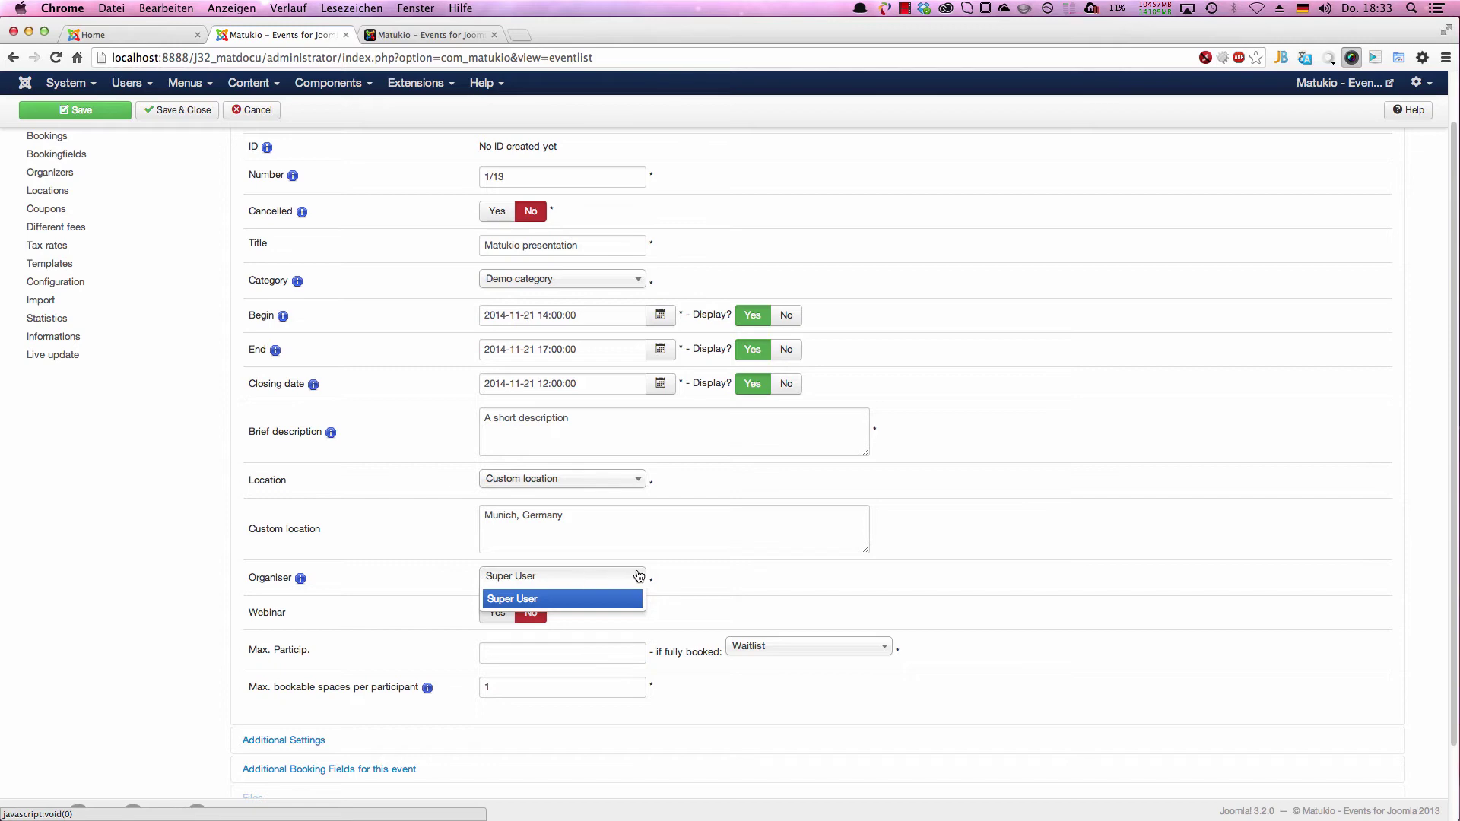
pyautogui.click(683, 574)
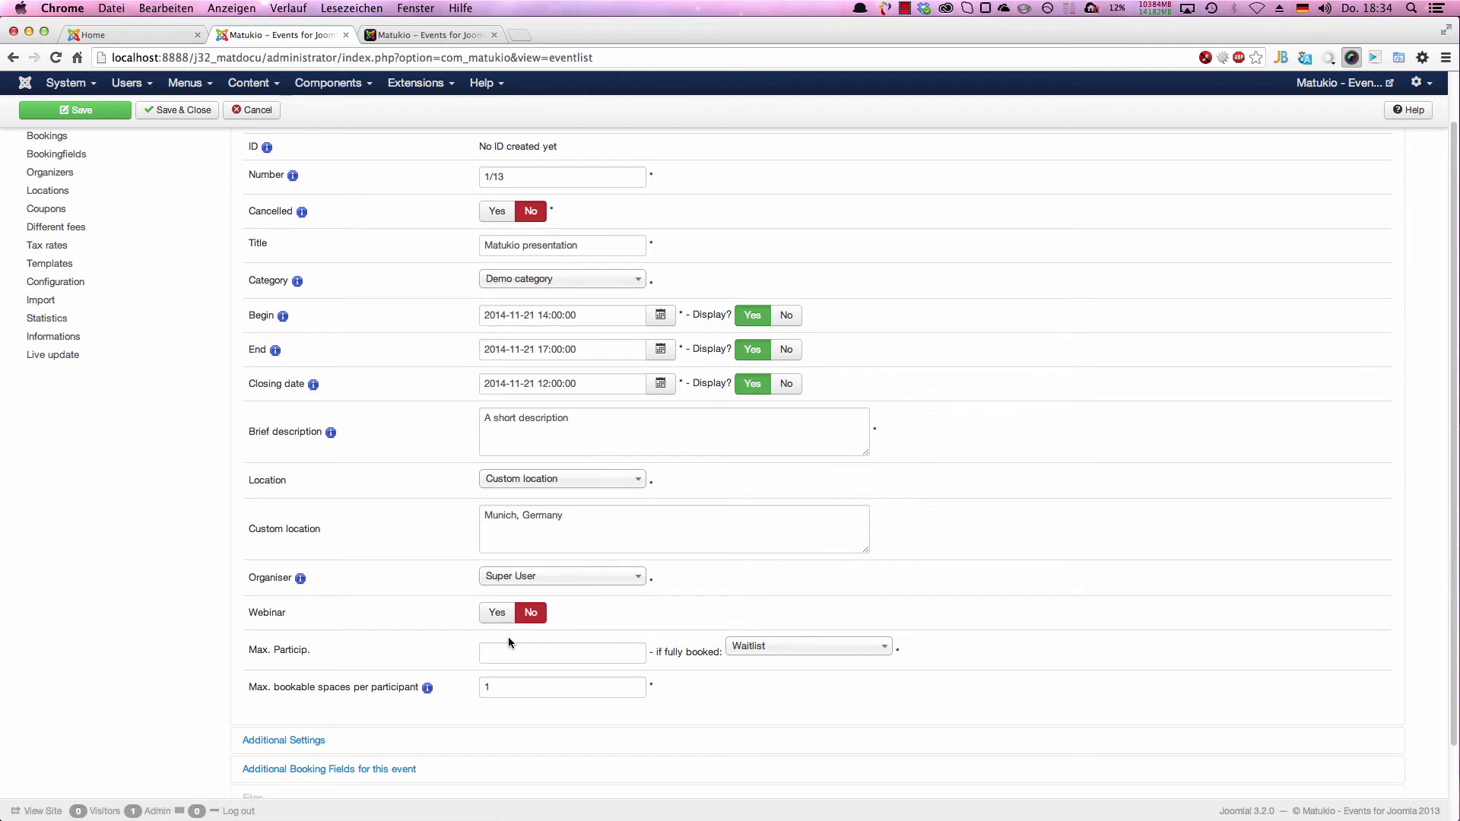
# Set maximum participants to 20 and bookable spaces per participant to 3
pyautogui.click(525, 651)
pyautogui.write('20')
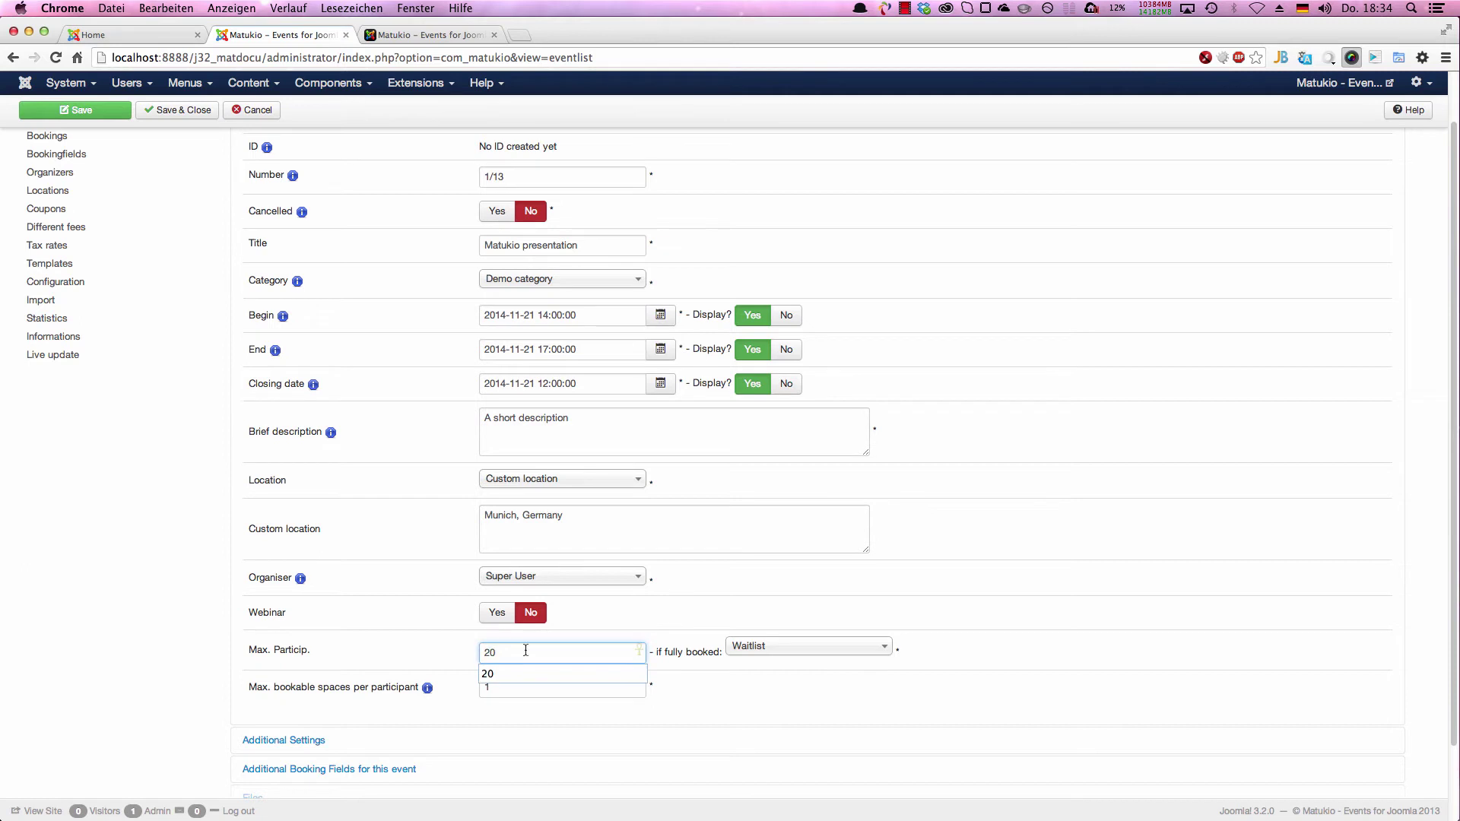
pyautogui.click(592, 628)
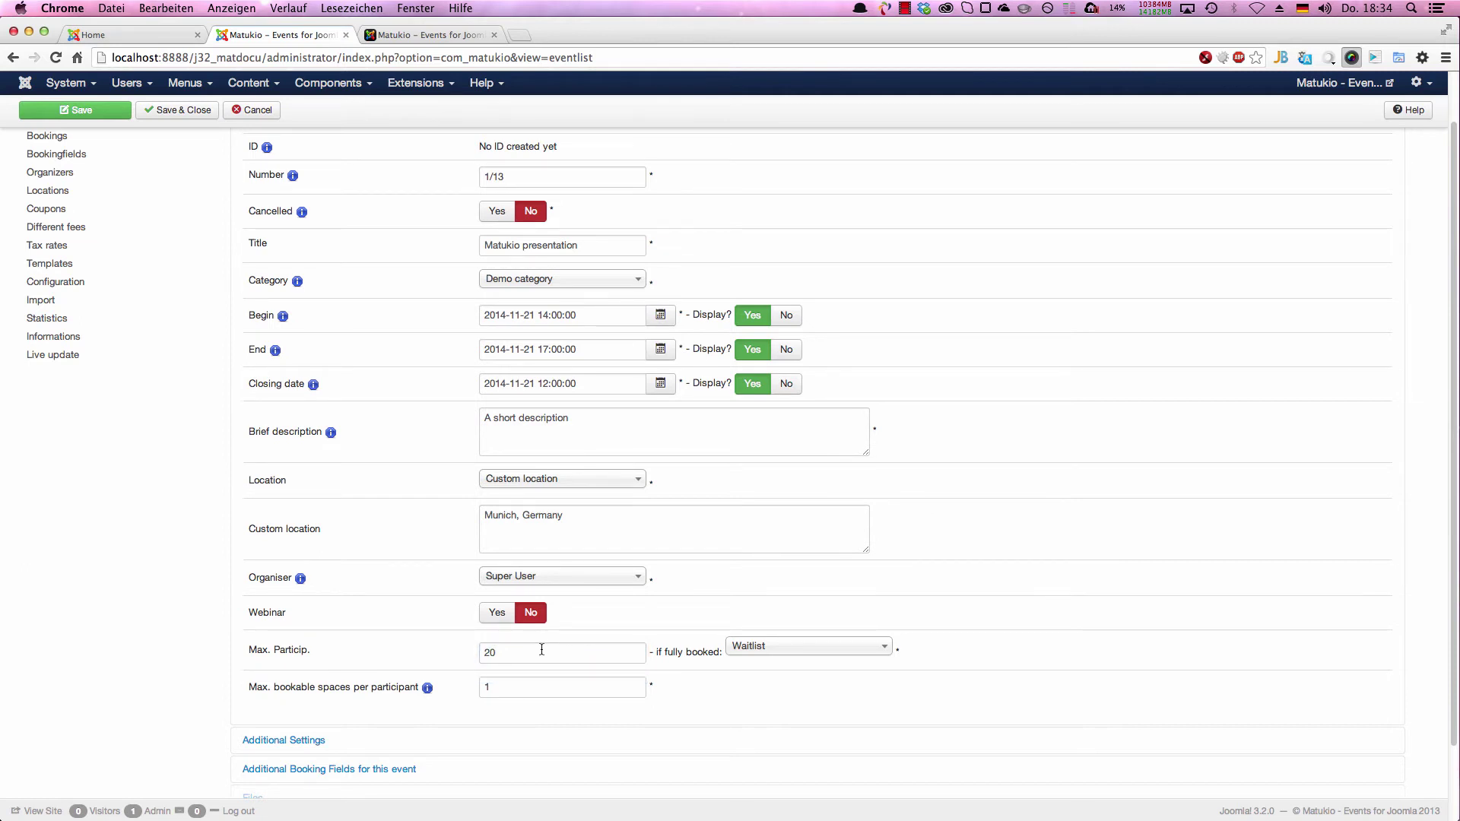
pyautogui.doubleClick(577, 692)
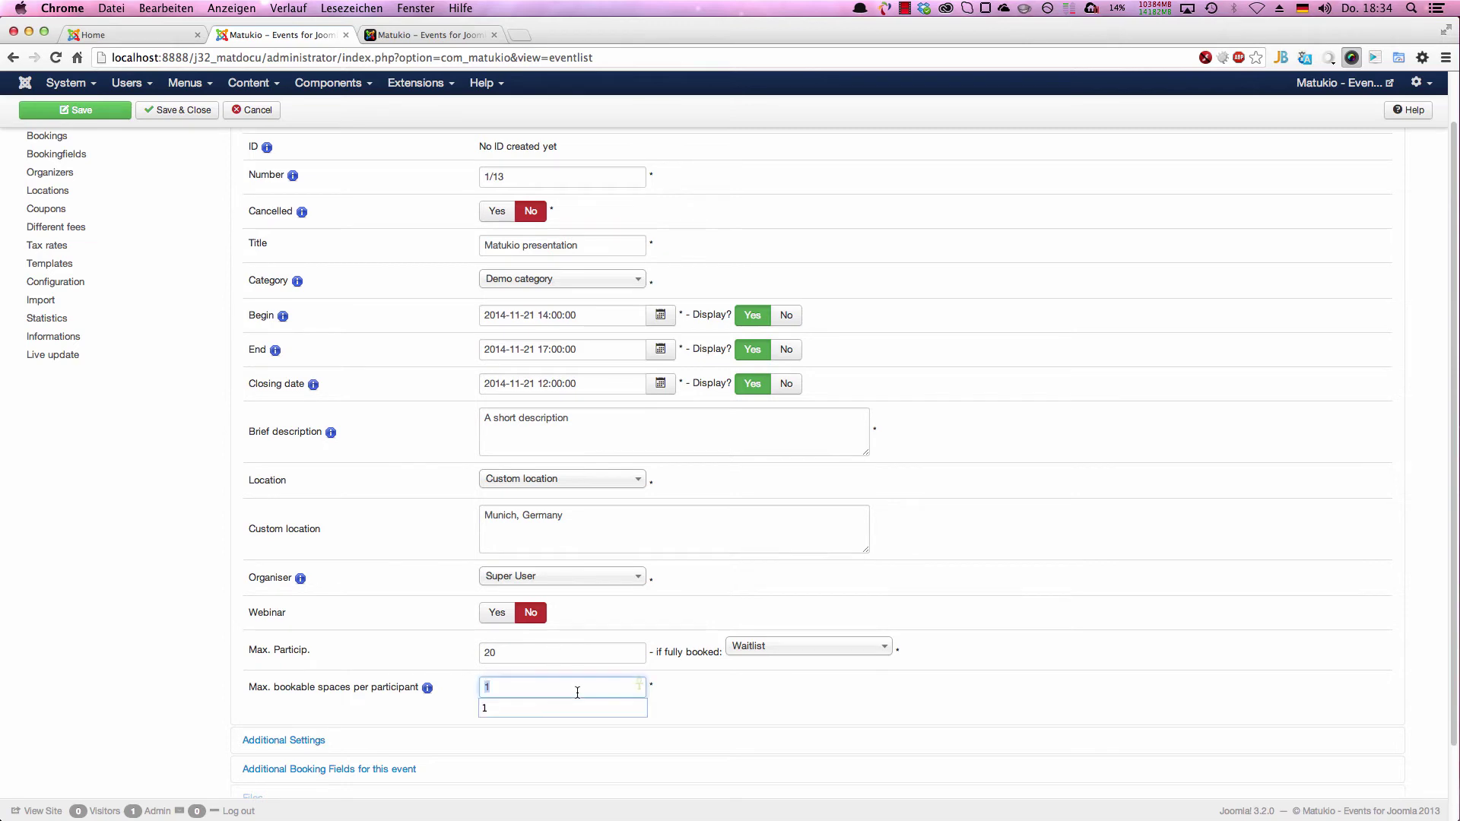
pyautogui.write('3')
pyautogui.click(695, 697)
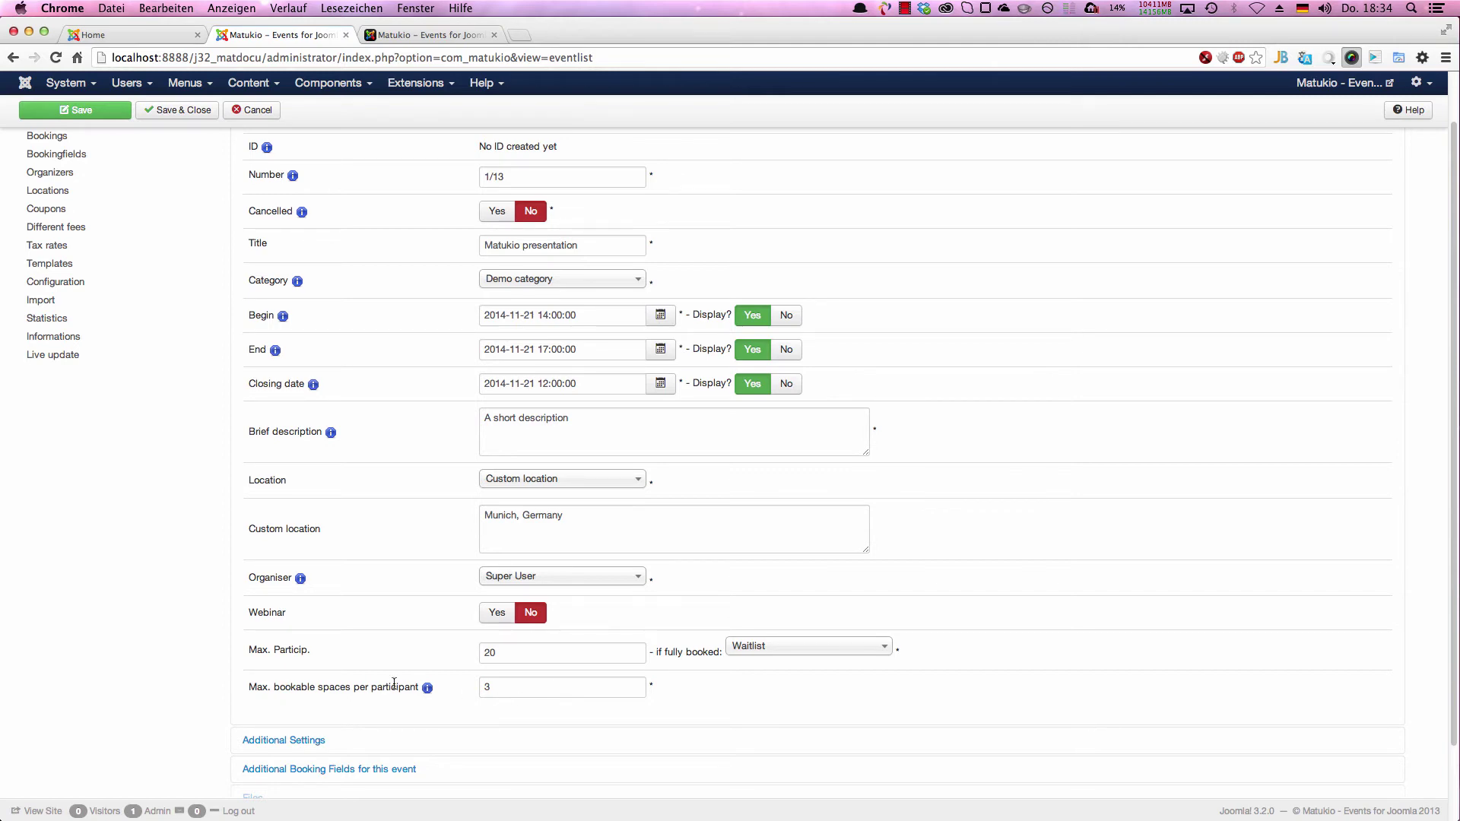
# Expand Additional Settings to reveal the description editor
pyautogui.scroll(-1, 377, 698)
pyautogui.click(304, 731)
pyautogui.scroll(-4, 505, 604)
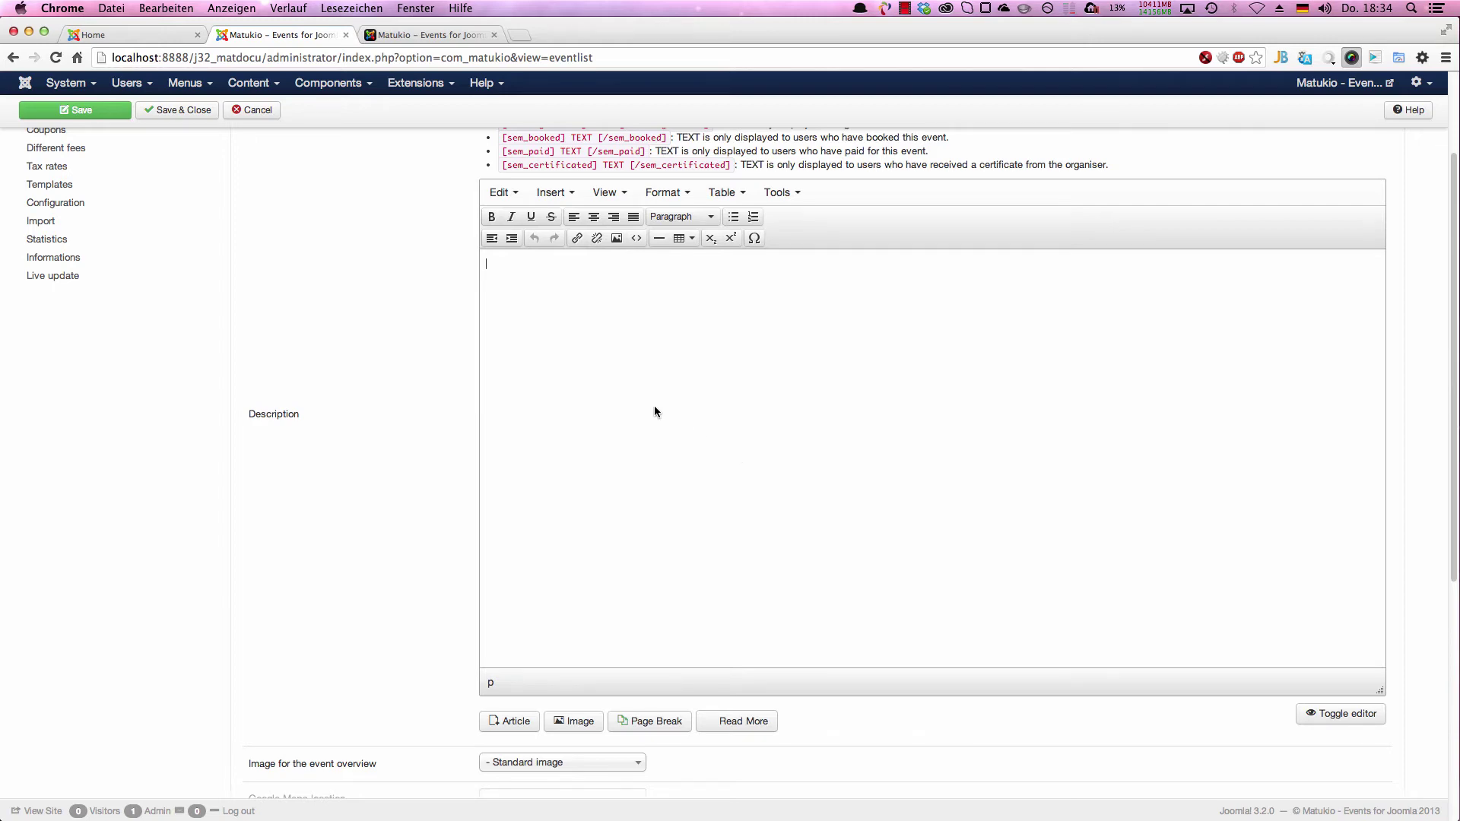
# Type 'A long description' into the Additional Settings description editor
pyautogui.scroll(2, 654, 412)
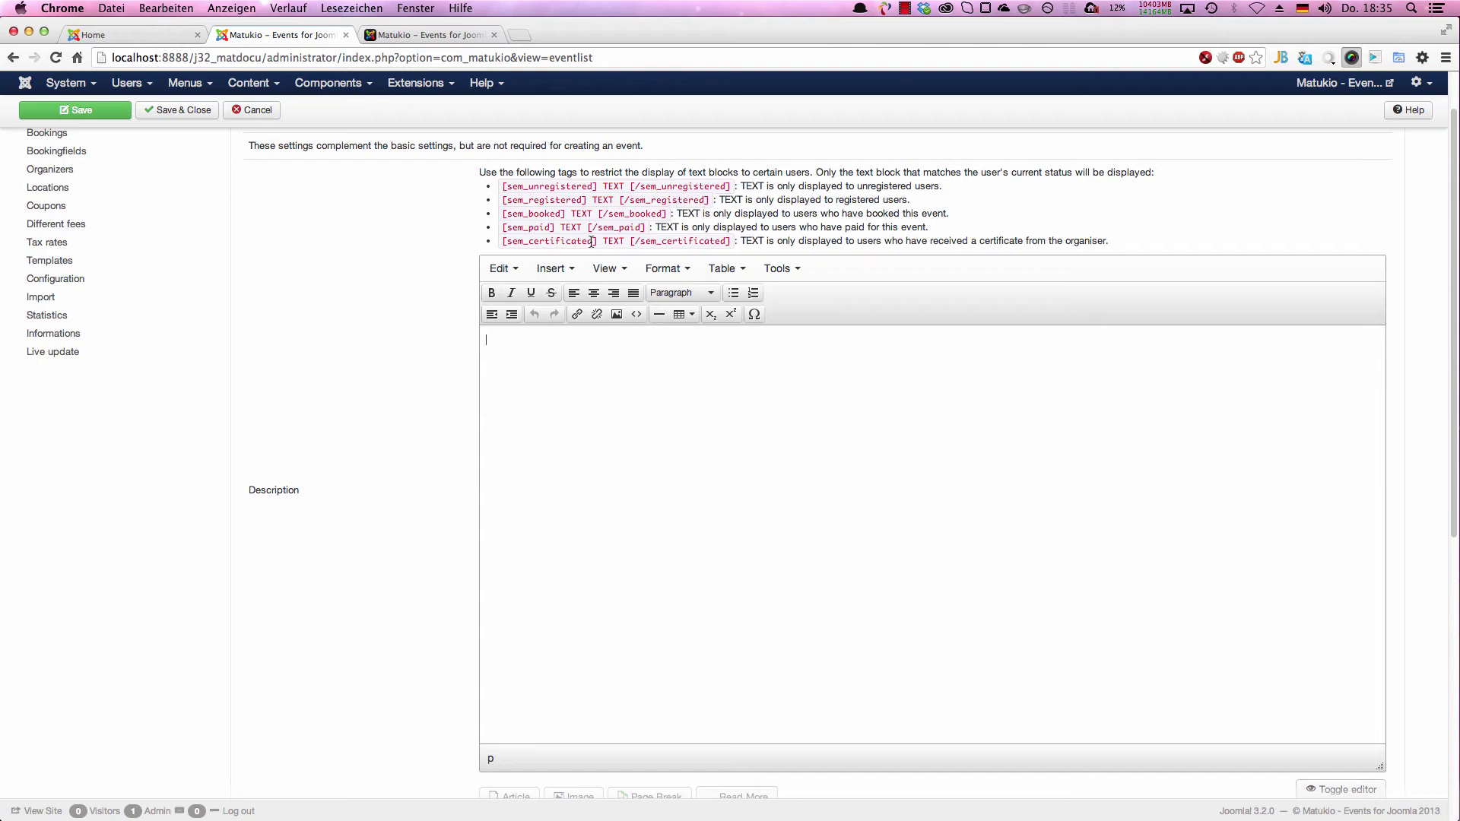
pyautogui.scroll(-5, 603, 532)
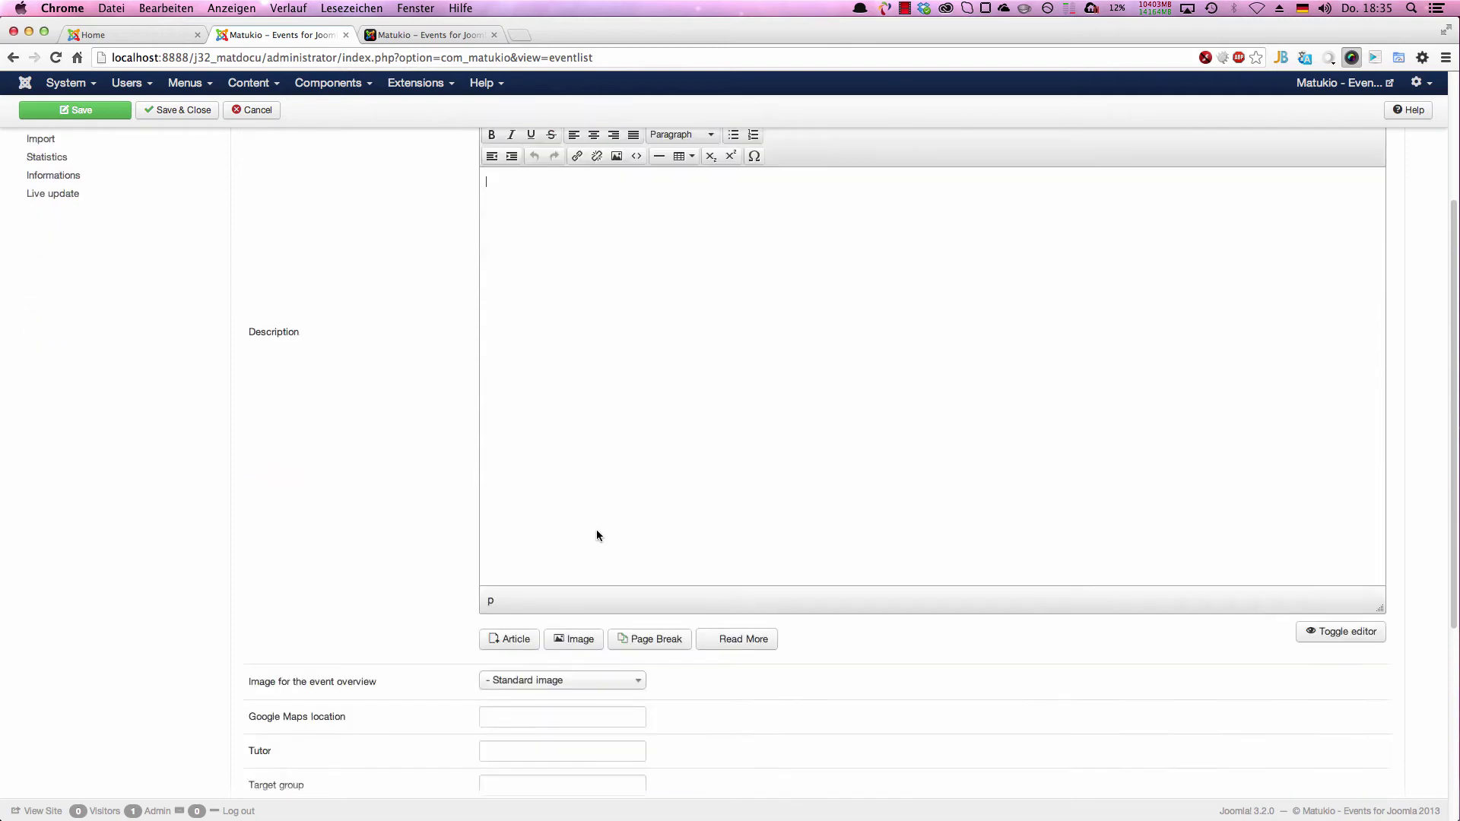
pyautogui.scroll(1, 688, 577)
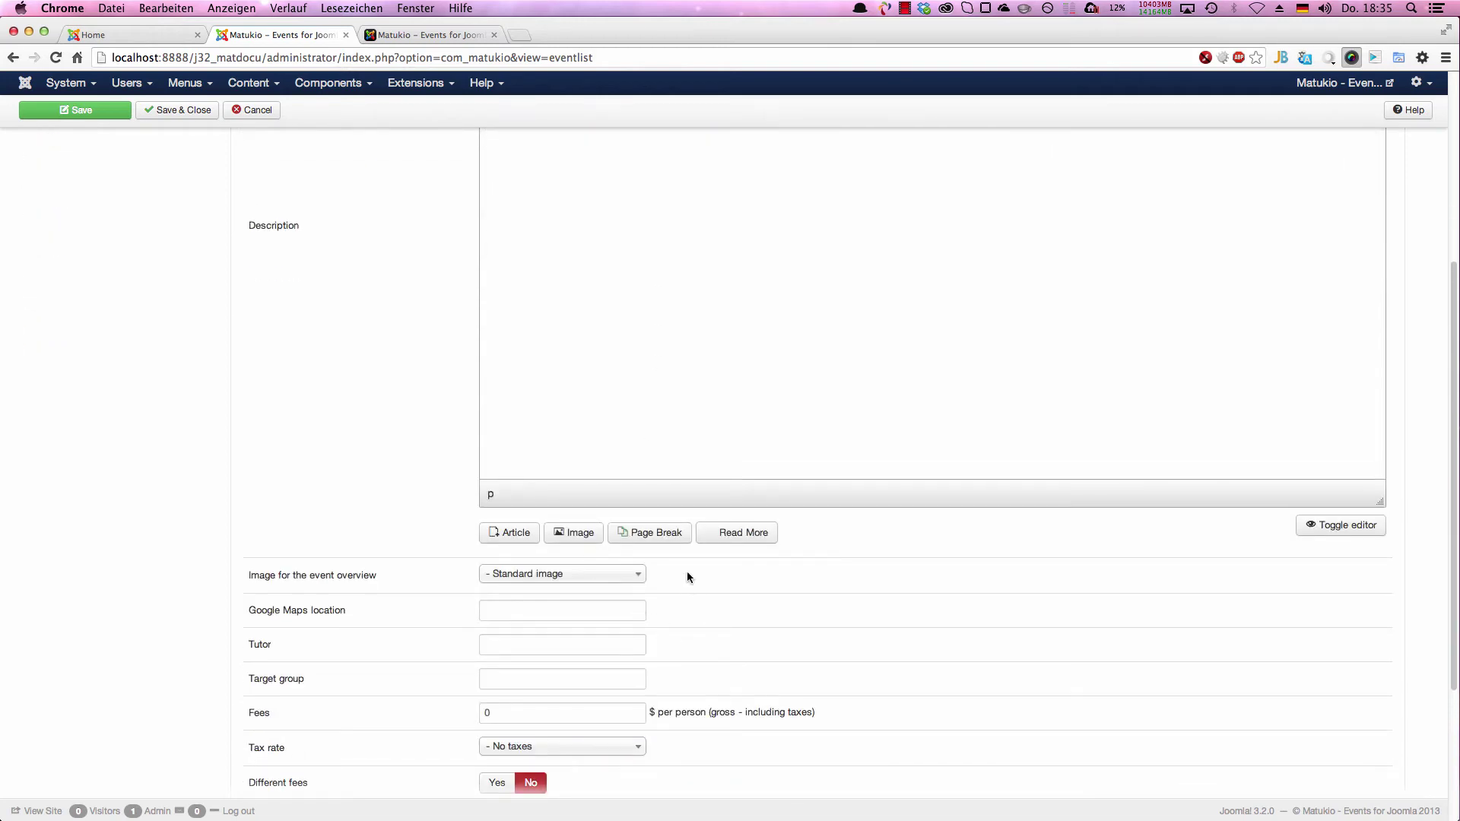
pyautogui.scroll(3, 654, 416)
pyautogui.click(608, 408)
pyautogui.write('A')
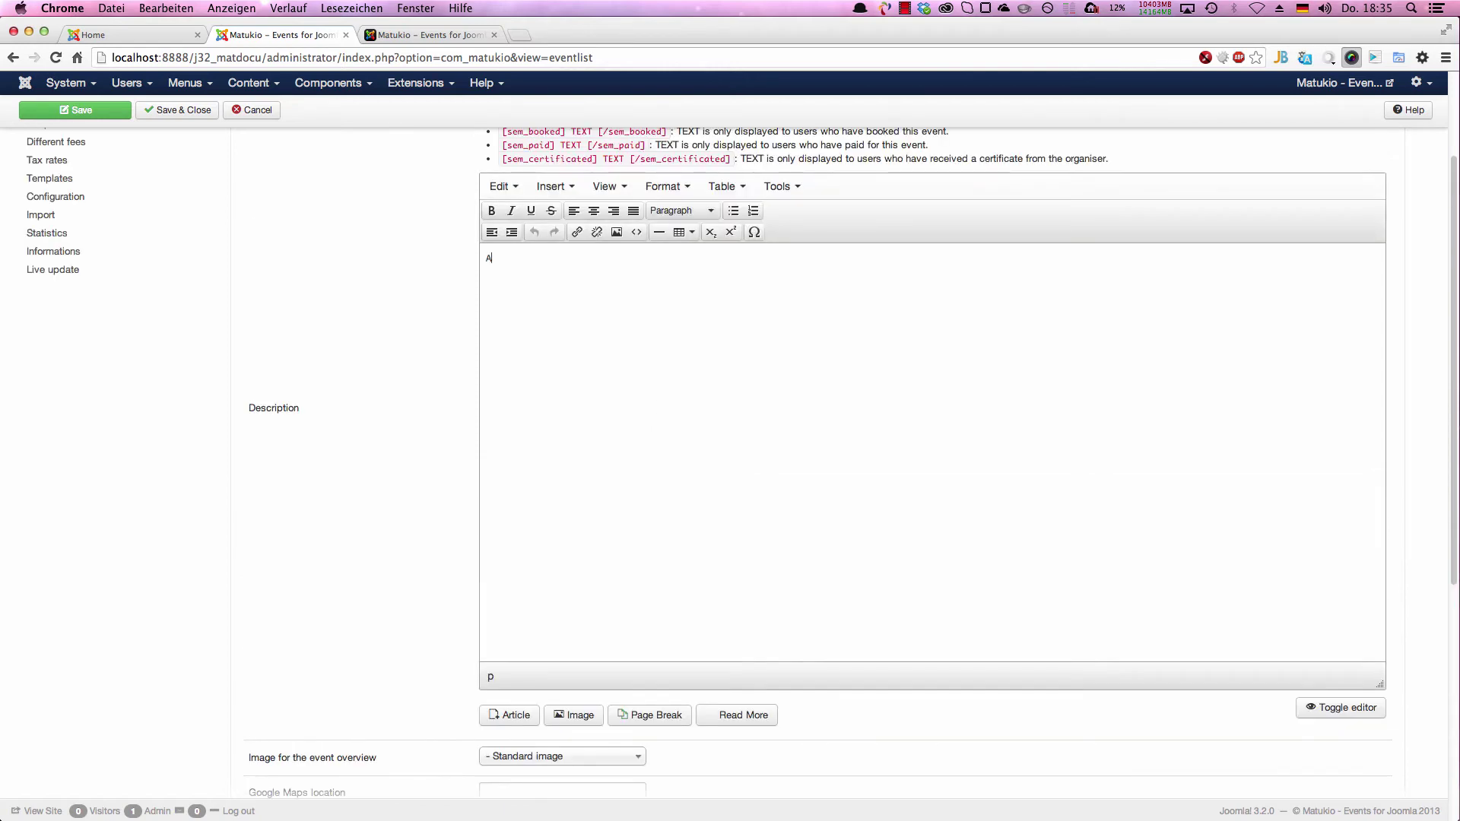
pyautogui.write(' long')
pyautogui.write('description')
pyautogui.scroll(-5, 599, 505)
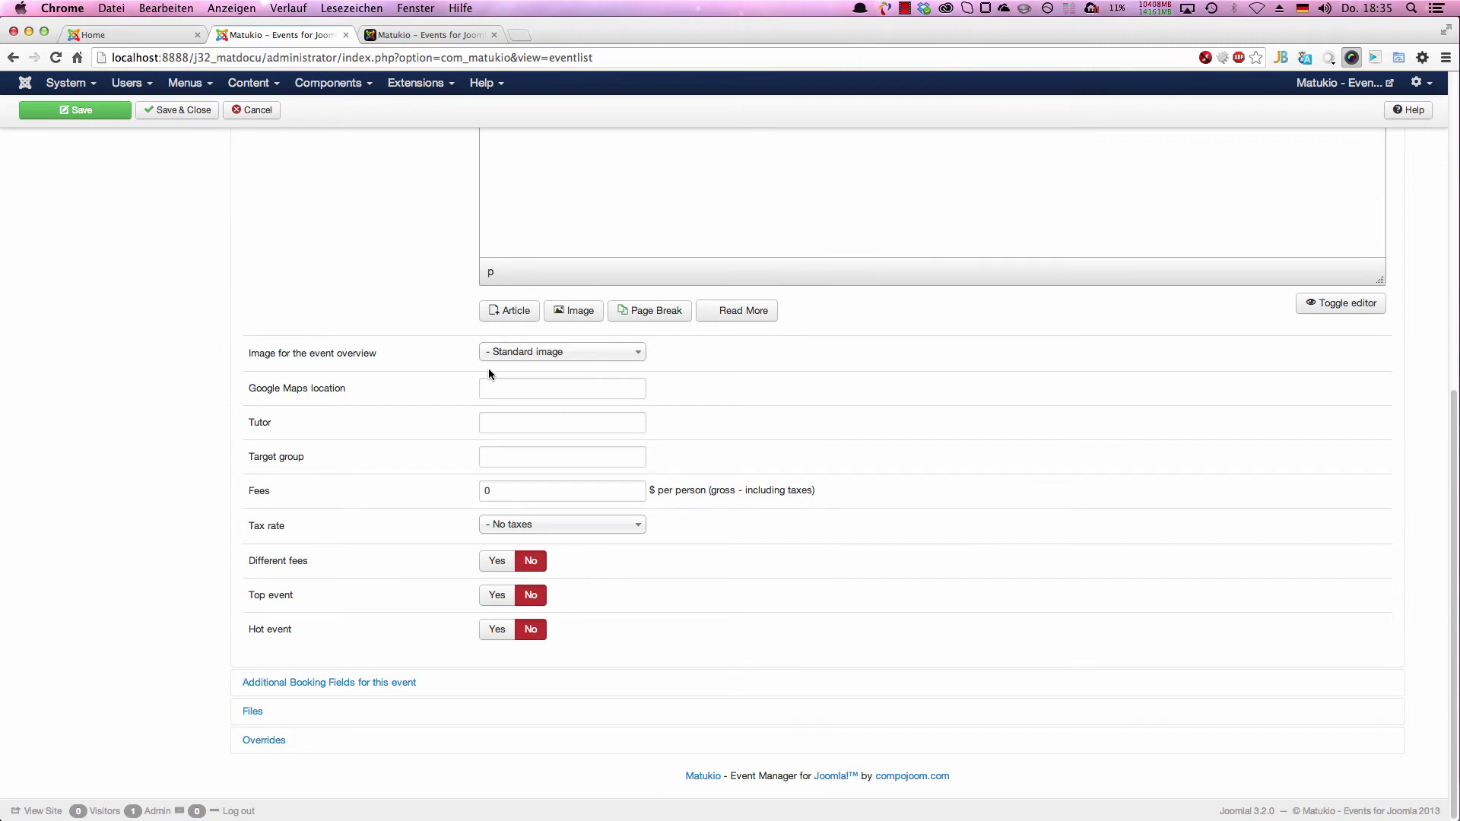
pyautogui.scroll(5, 489, 370)
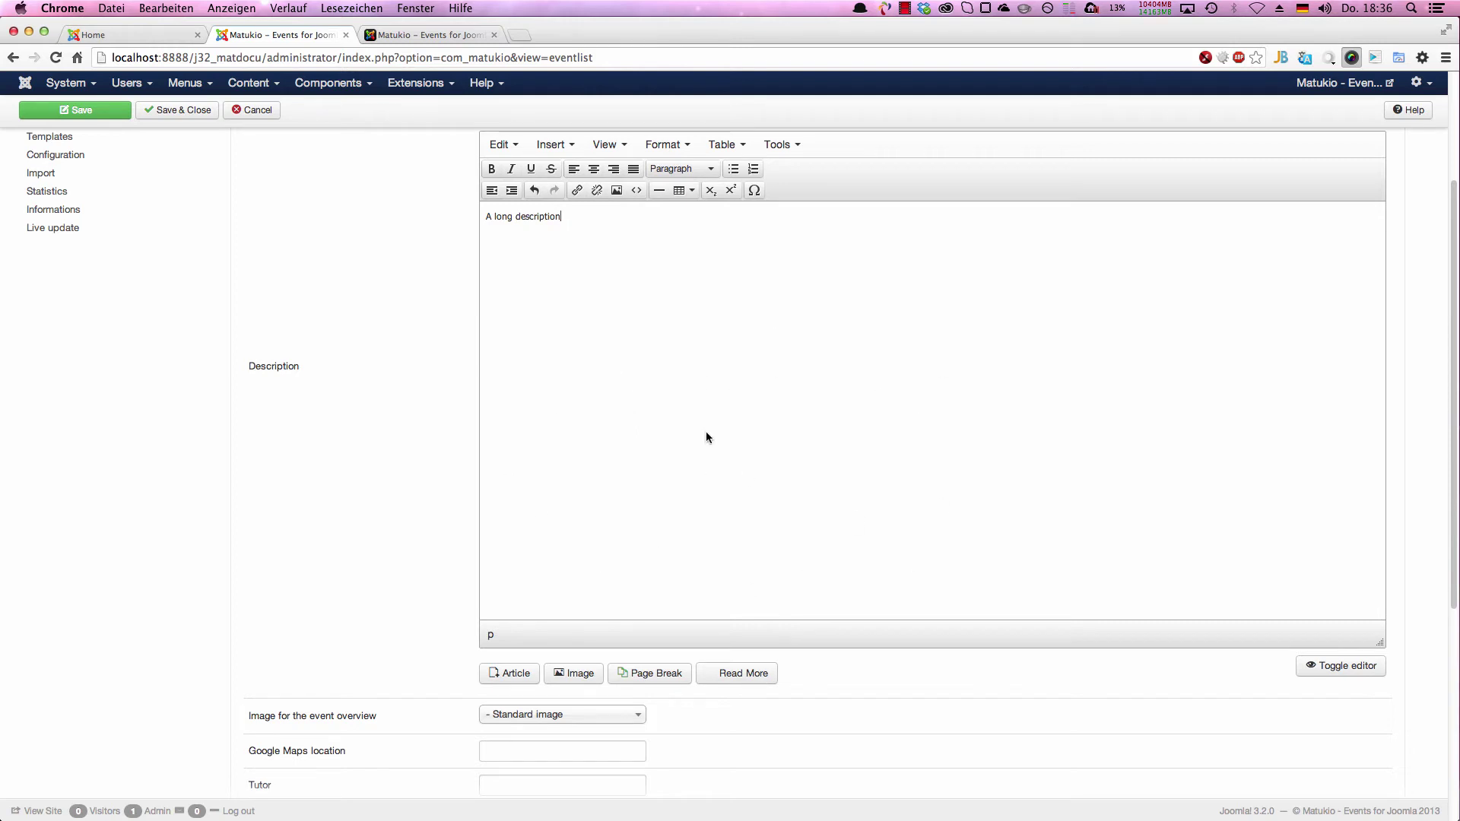
pyautogui.scroll(-3, 614, 500)
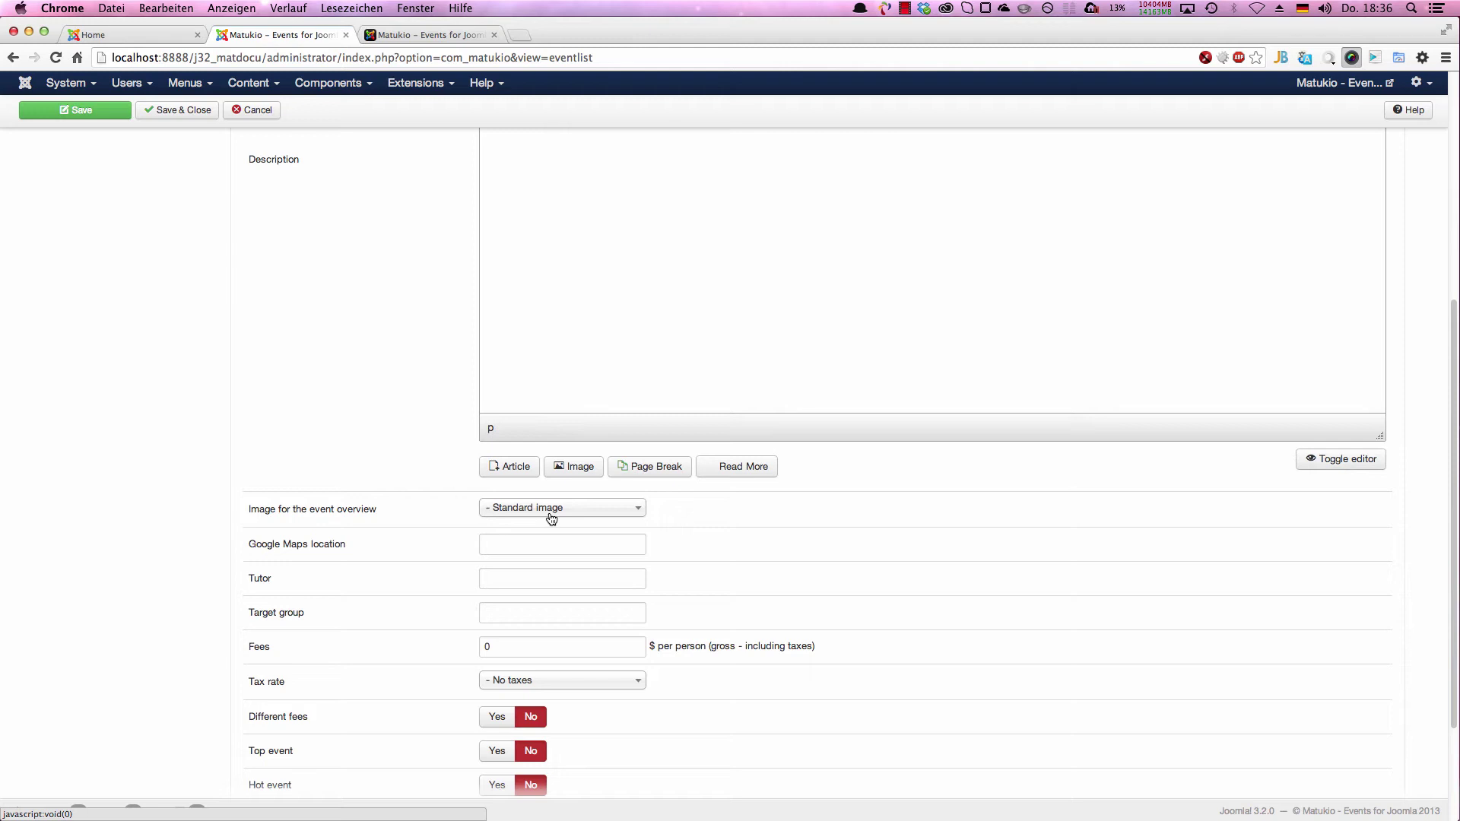
pyautogui.click(503, 548)
pyautogui.scroll(10, 554, 582)
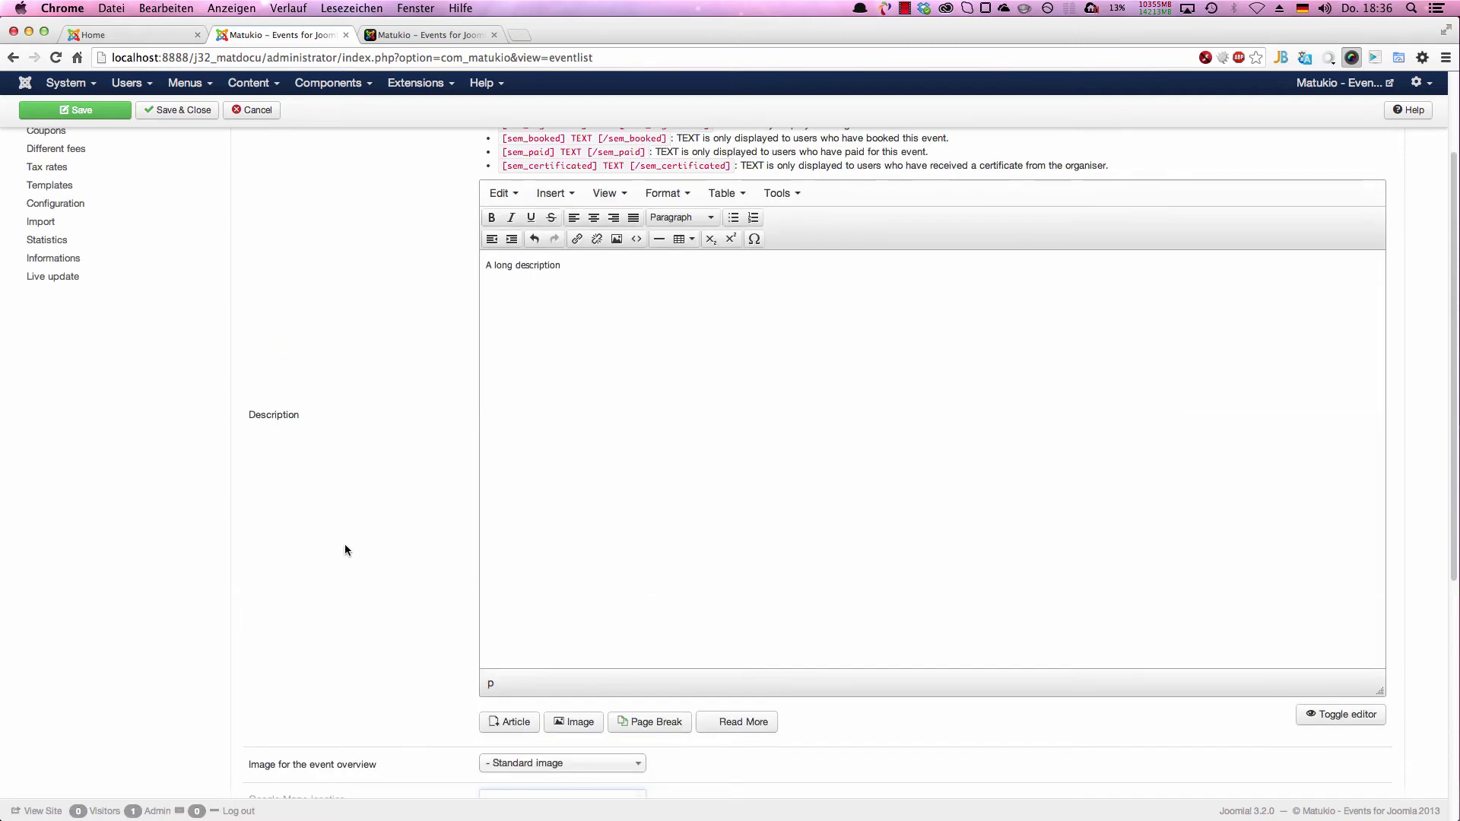
pyautogui.click(295, 185)
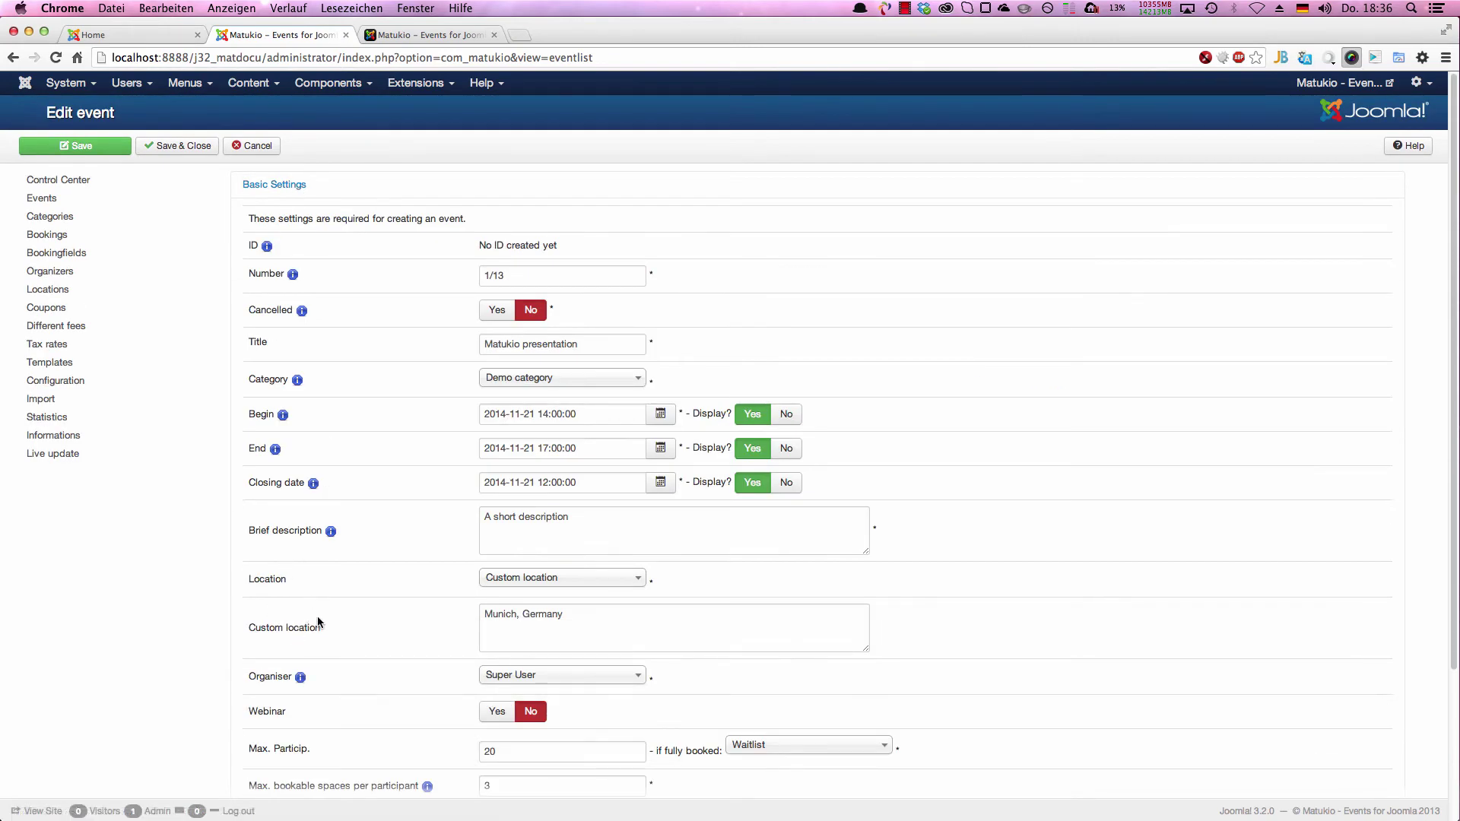
pyautogui.scroll(-3, 324, 304)
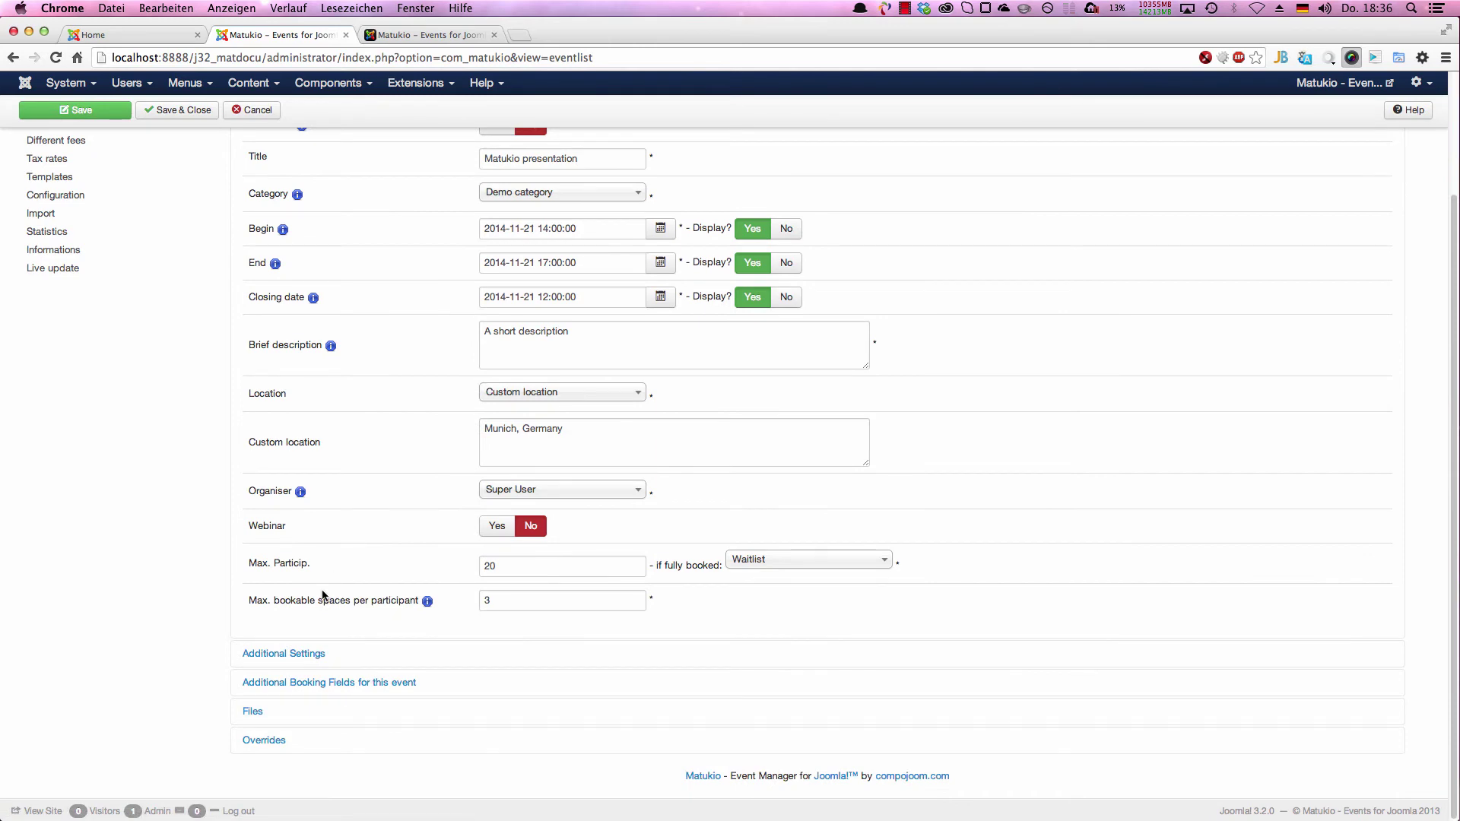
pyautogui.click(300, 653)
pyautogui.scroll(-5, 517, 604)
pyautogui.scroll(4, 439, 394)
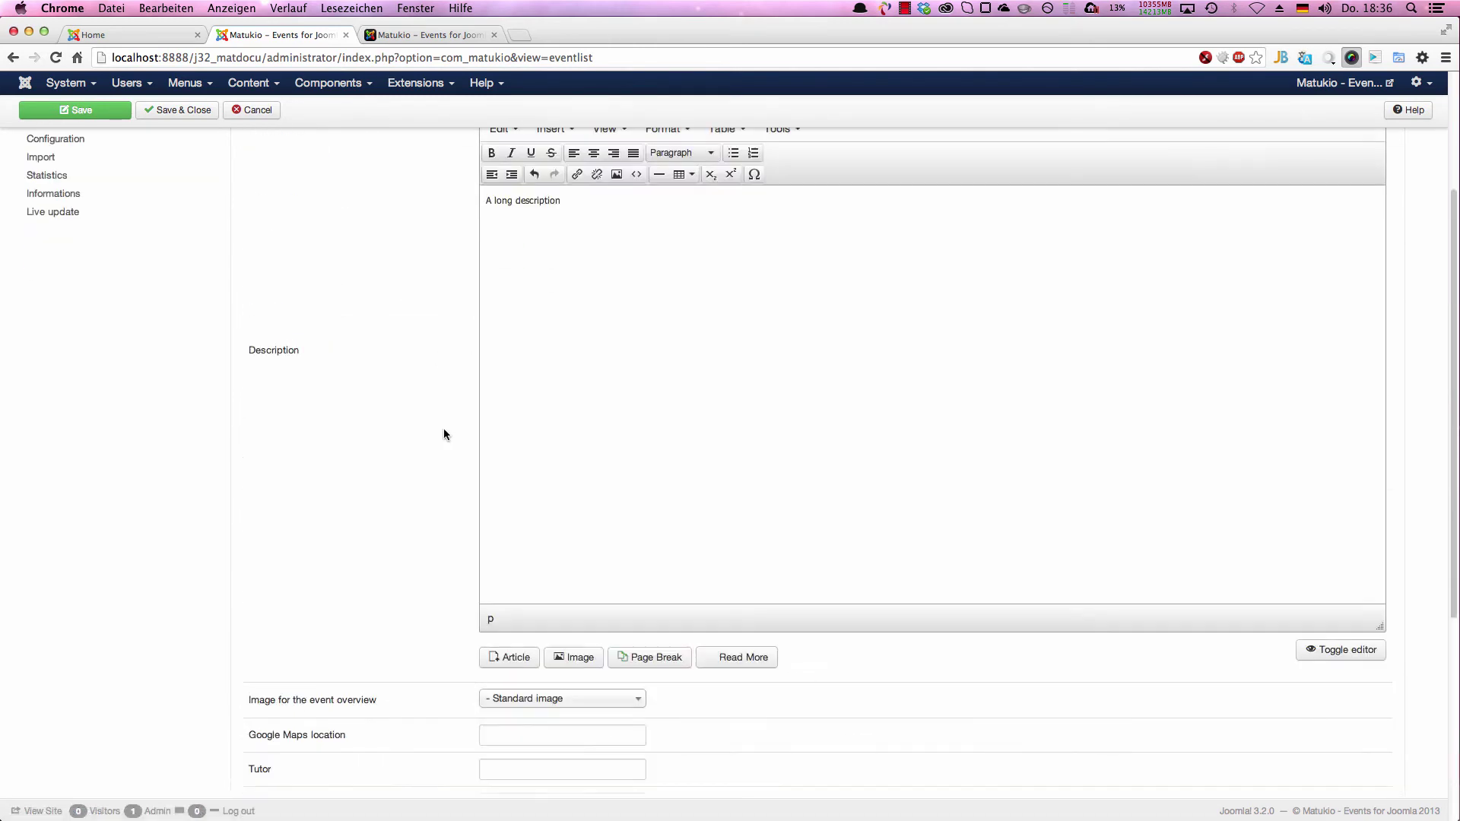
pyautogui.scroll(2, 533, 411)
pyautogui.scroll(-6, 580, 427)
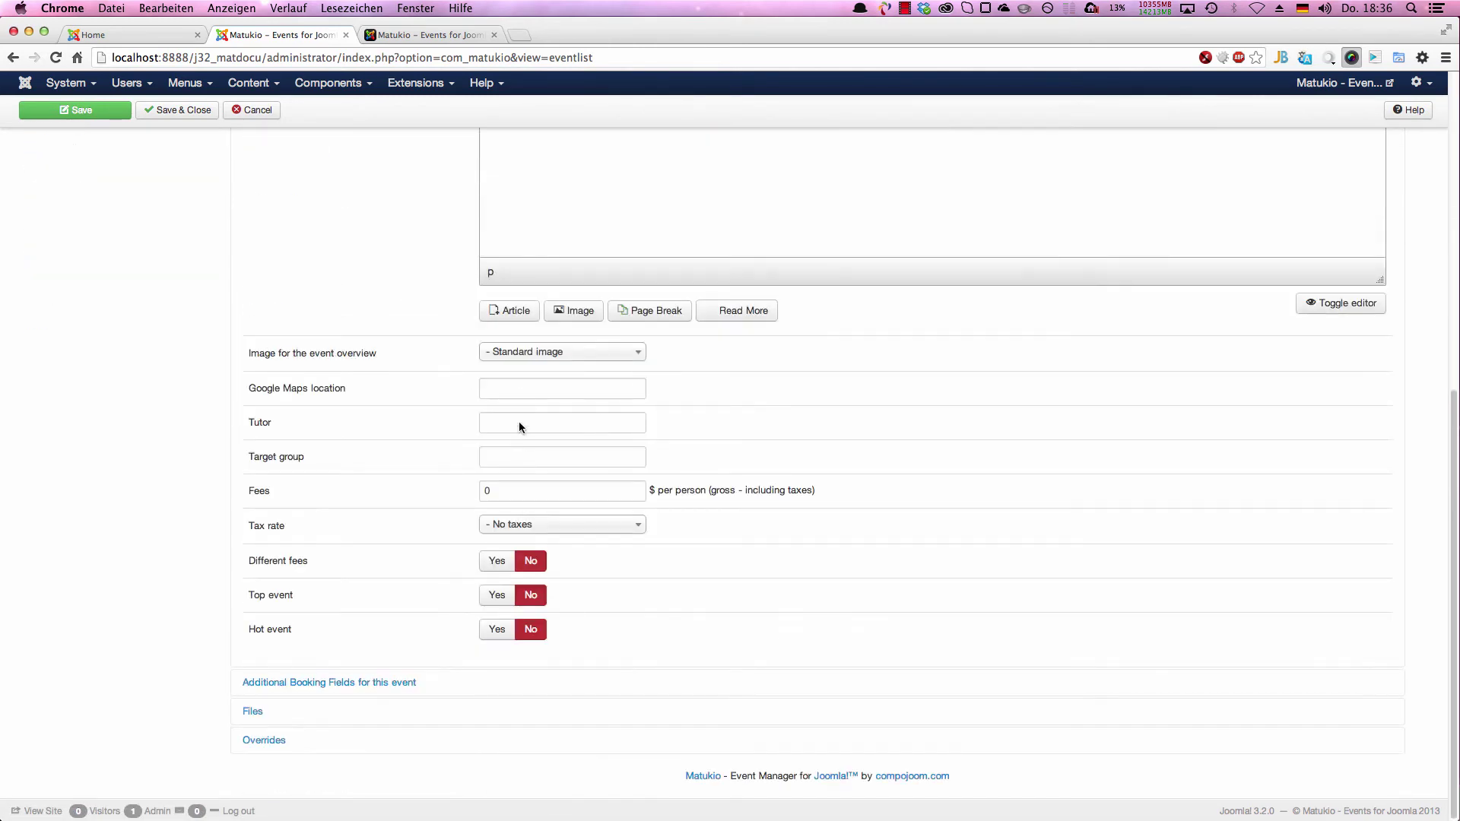
pyautogui.click(520, 395)
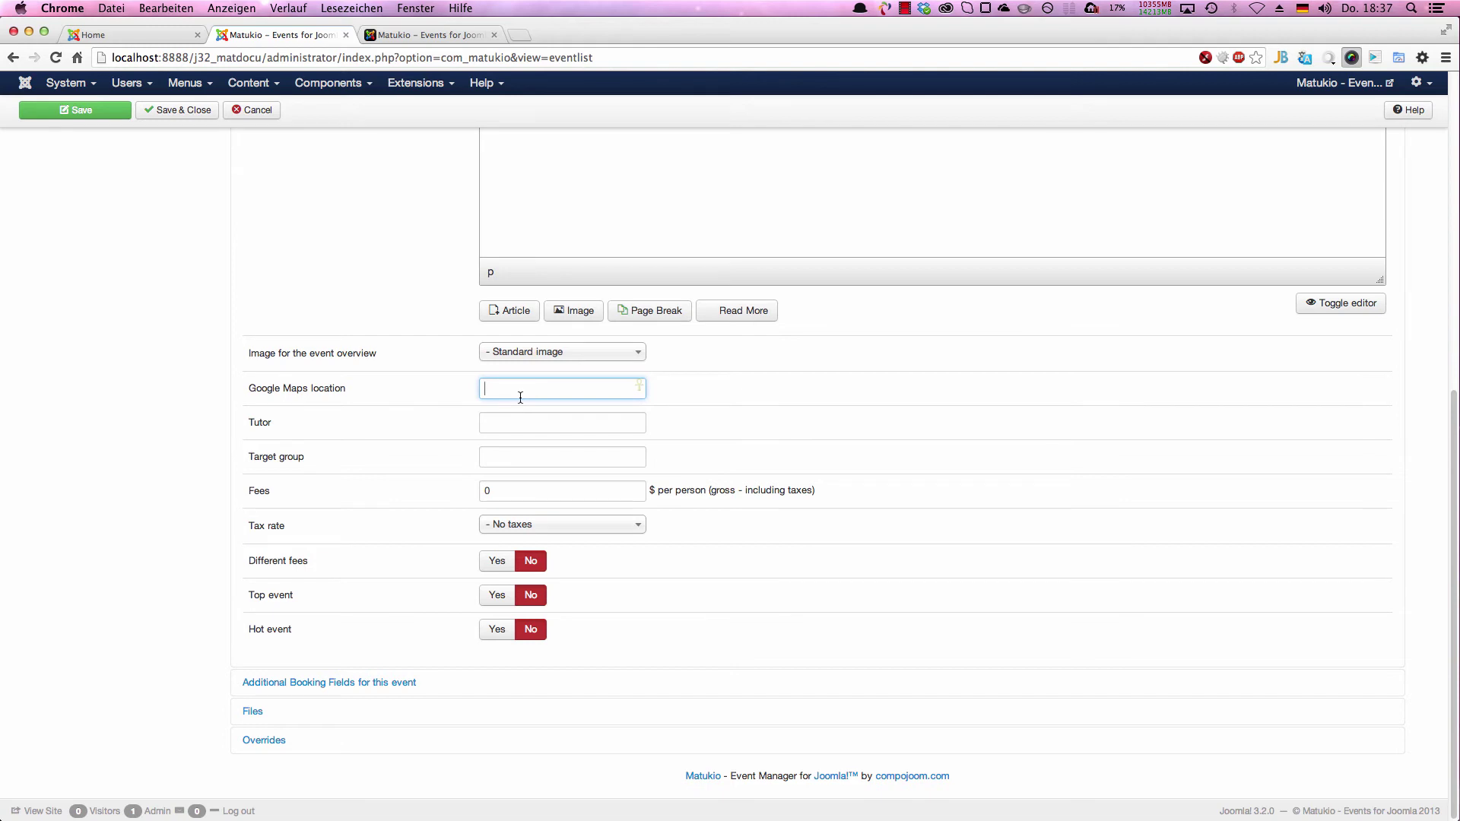
# Enter 'Munich, Germany' as the Google Maps location, leaving Target group and Tutor empty
pyautogui.write('Munich')
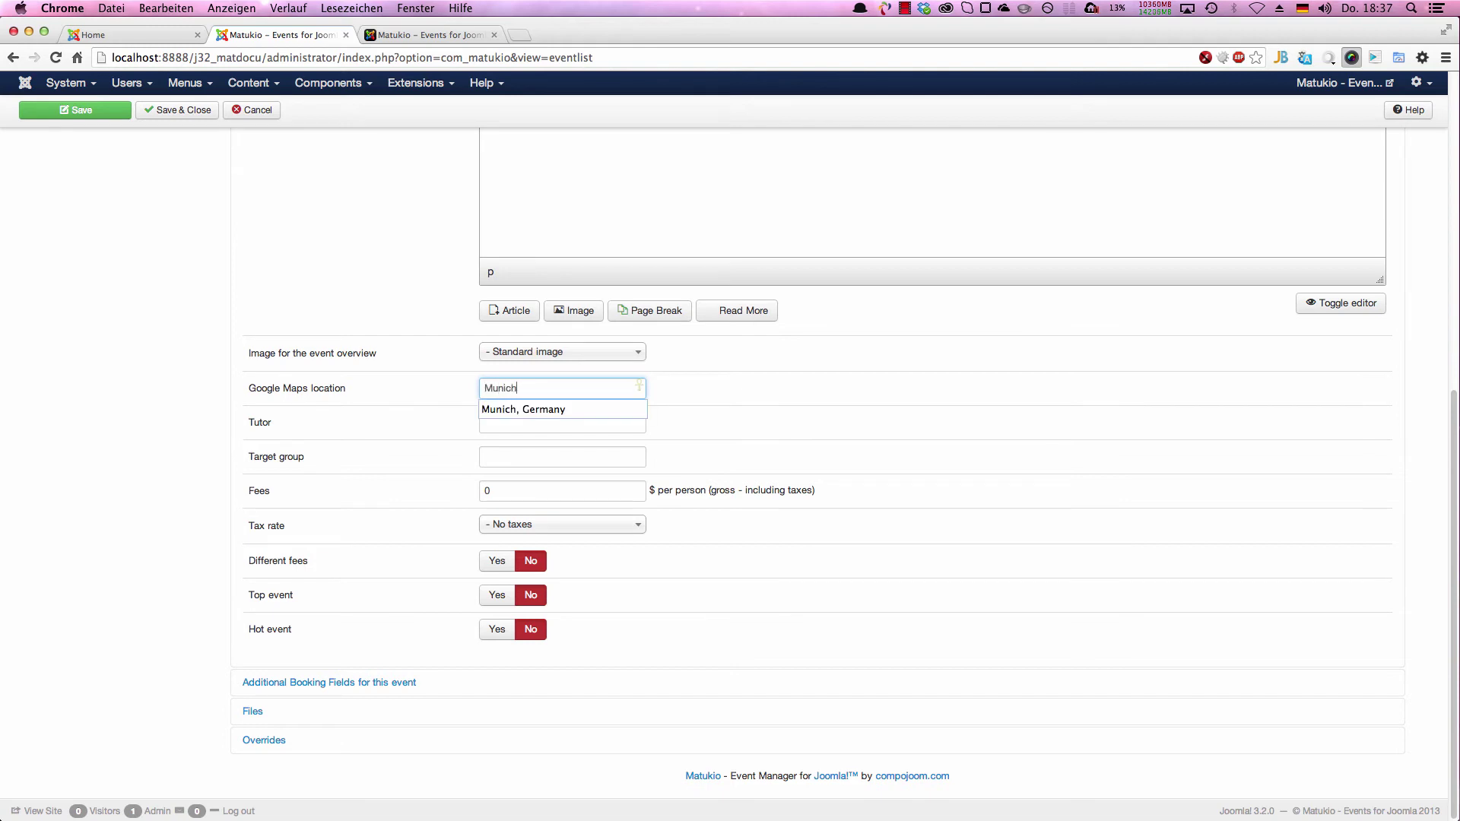
pyautogui.write(', Germany')
pyautogui.click(548, 457)
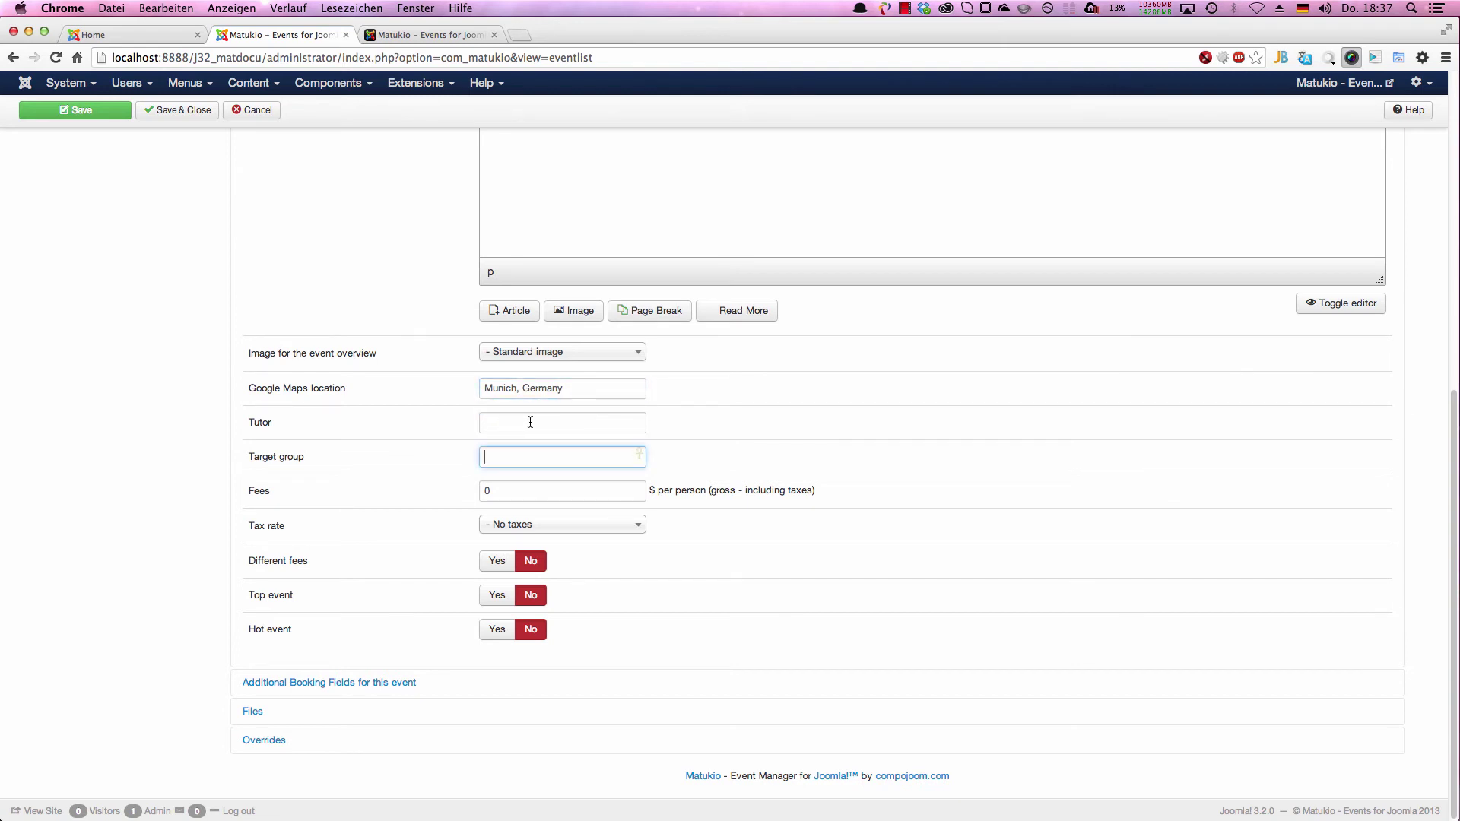
pyautogui.click(530, 426)
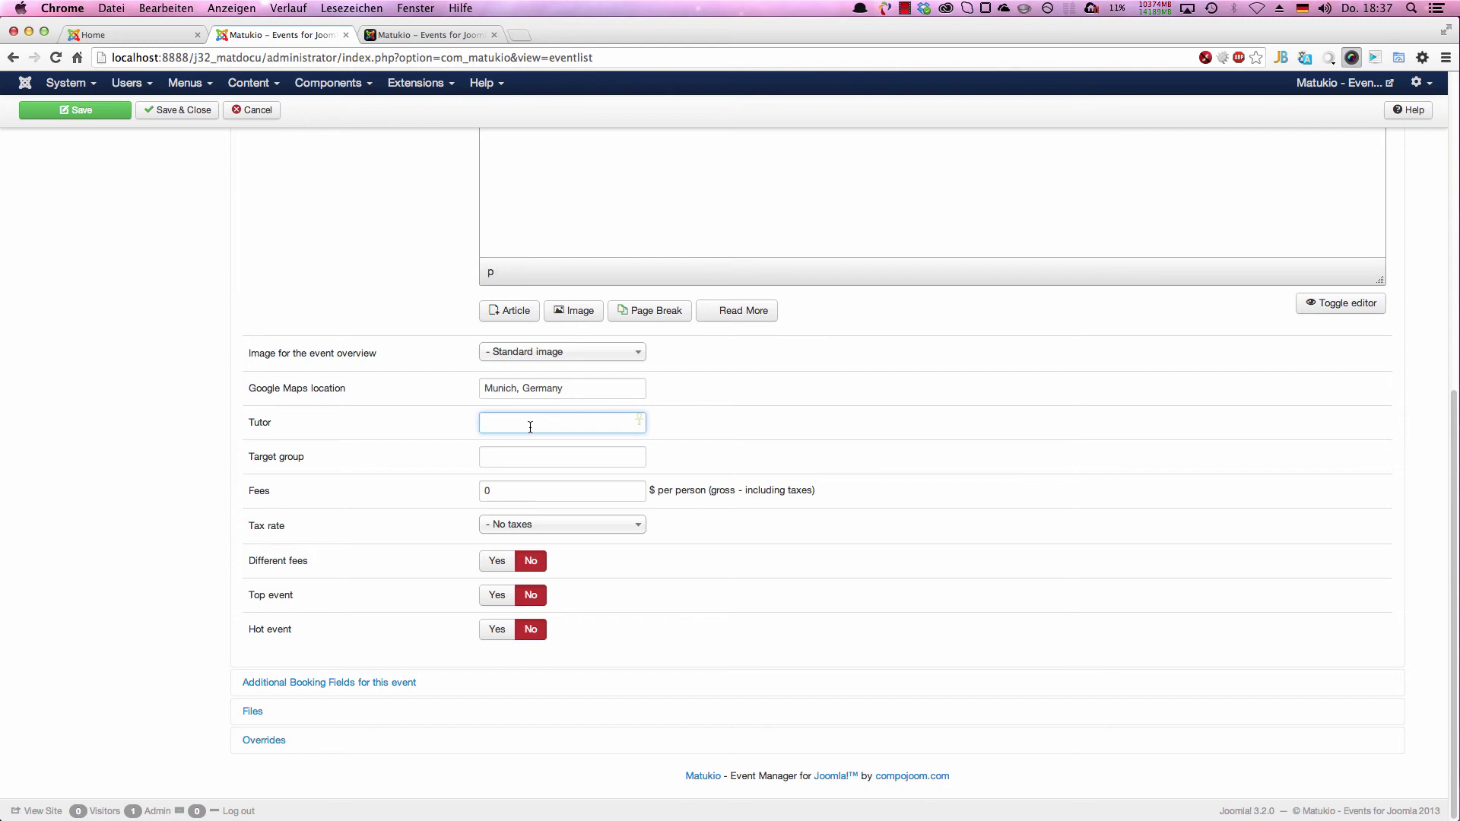
pyautogui.doubleClick(542, 493)
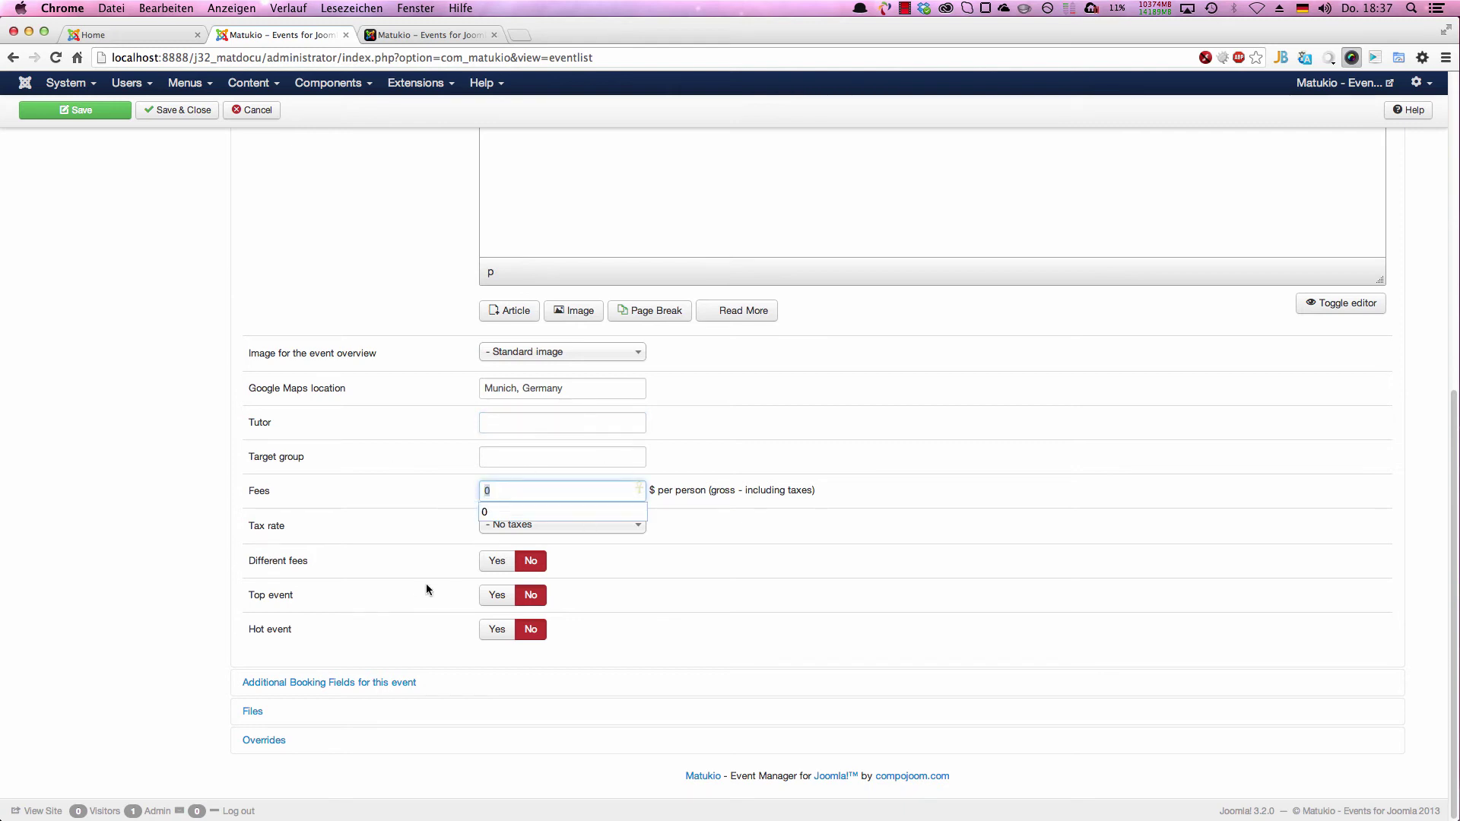
pyautogui.click(595, 594)
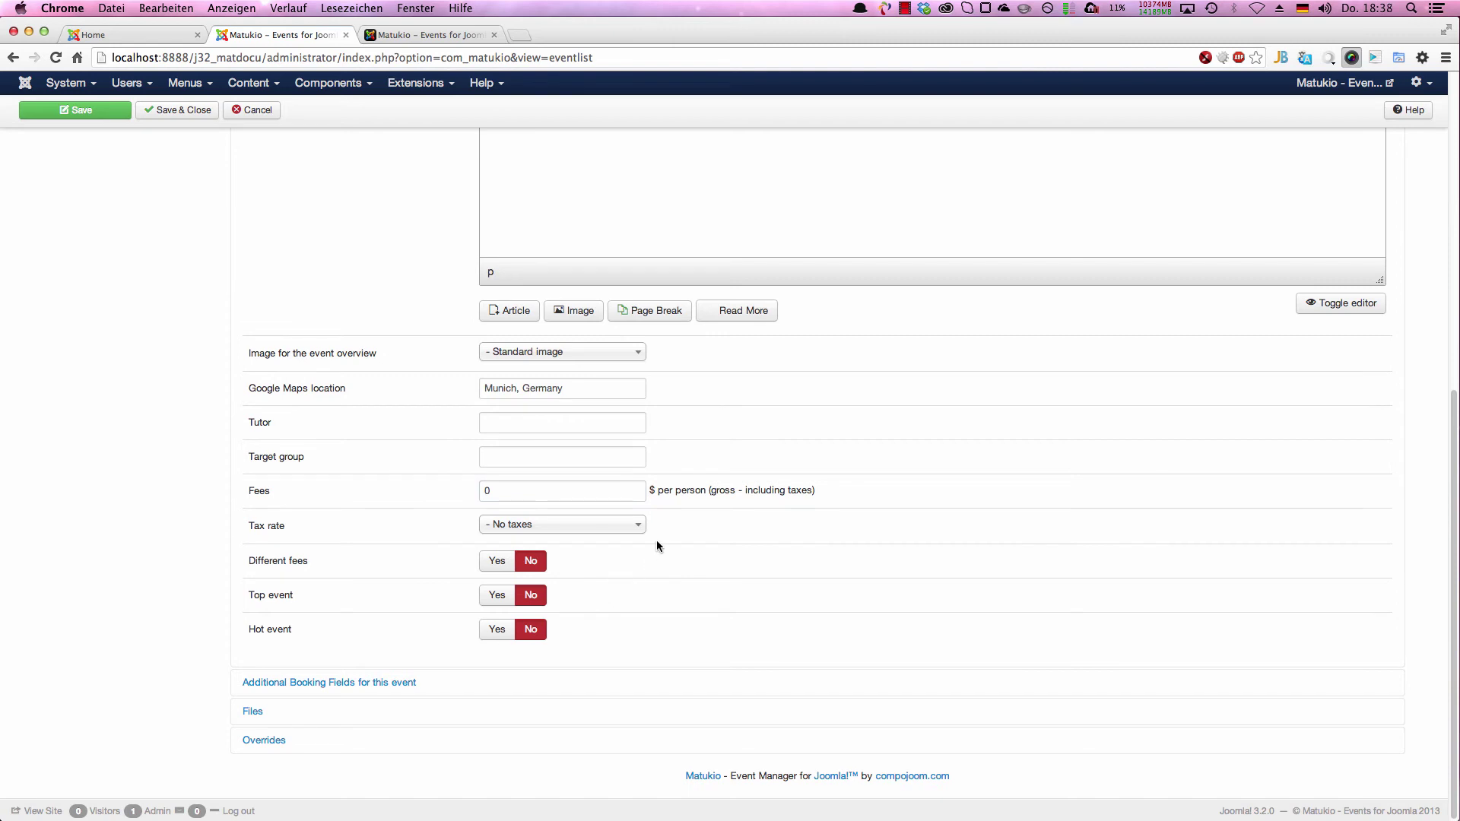
pyautogui.moveTo(654, 515); pyautogui.dragTo(658, 517)
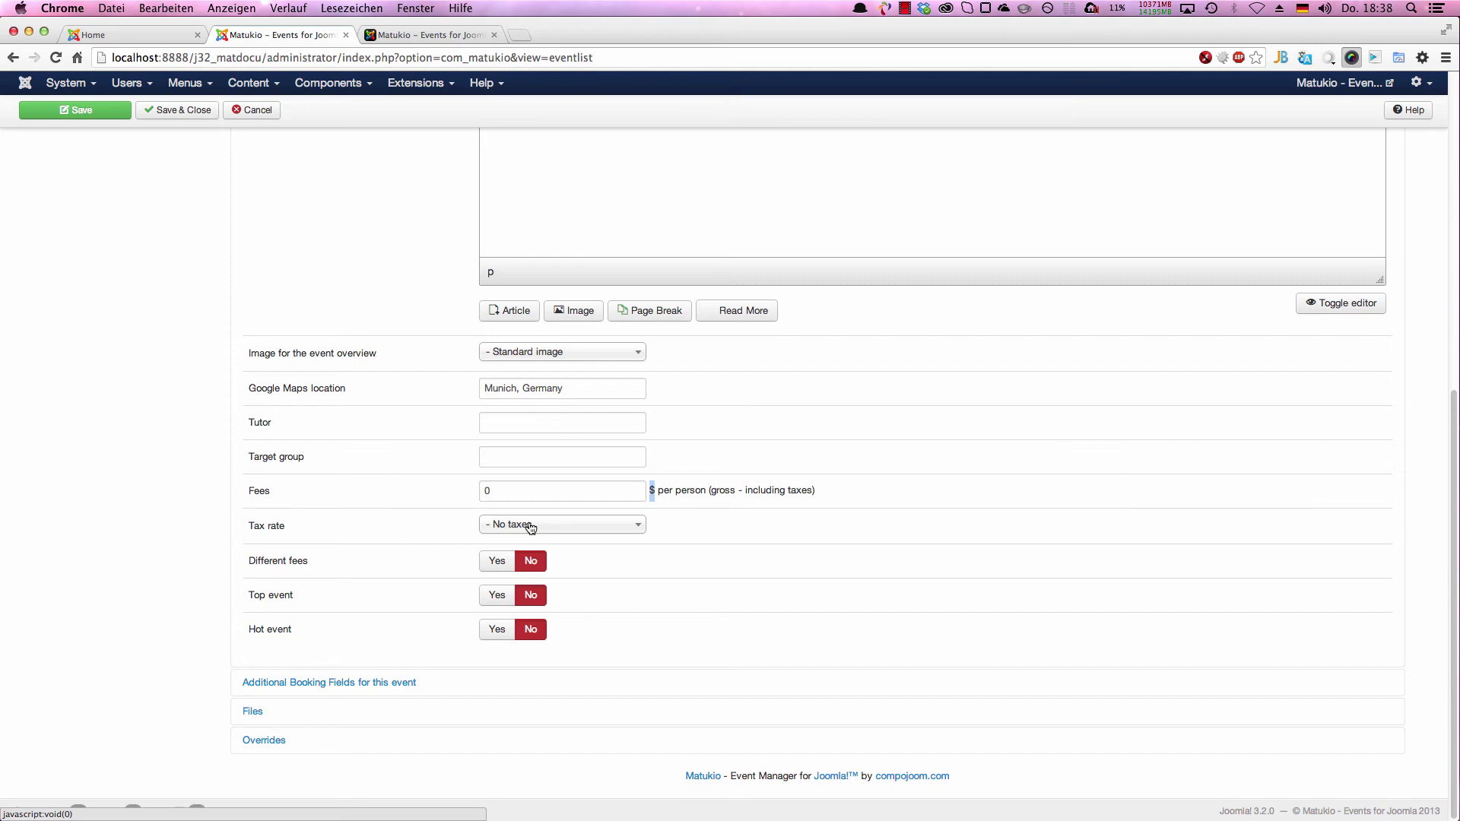
# Switch the event's Different fees option to Yes
pyautogui.scroll(10, 304, 494)
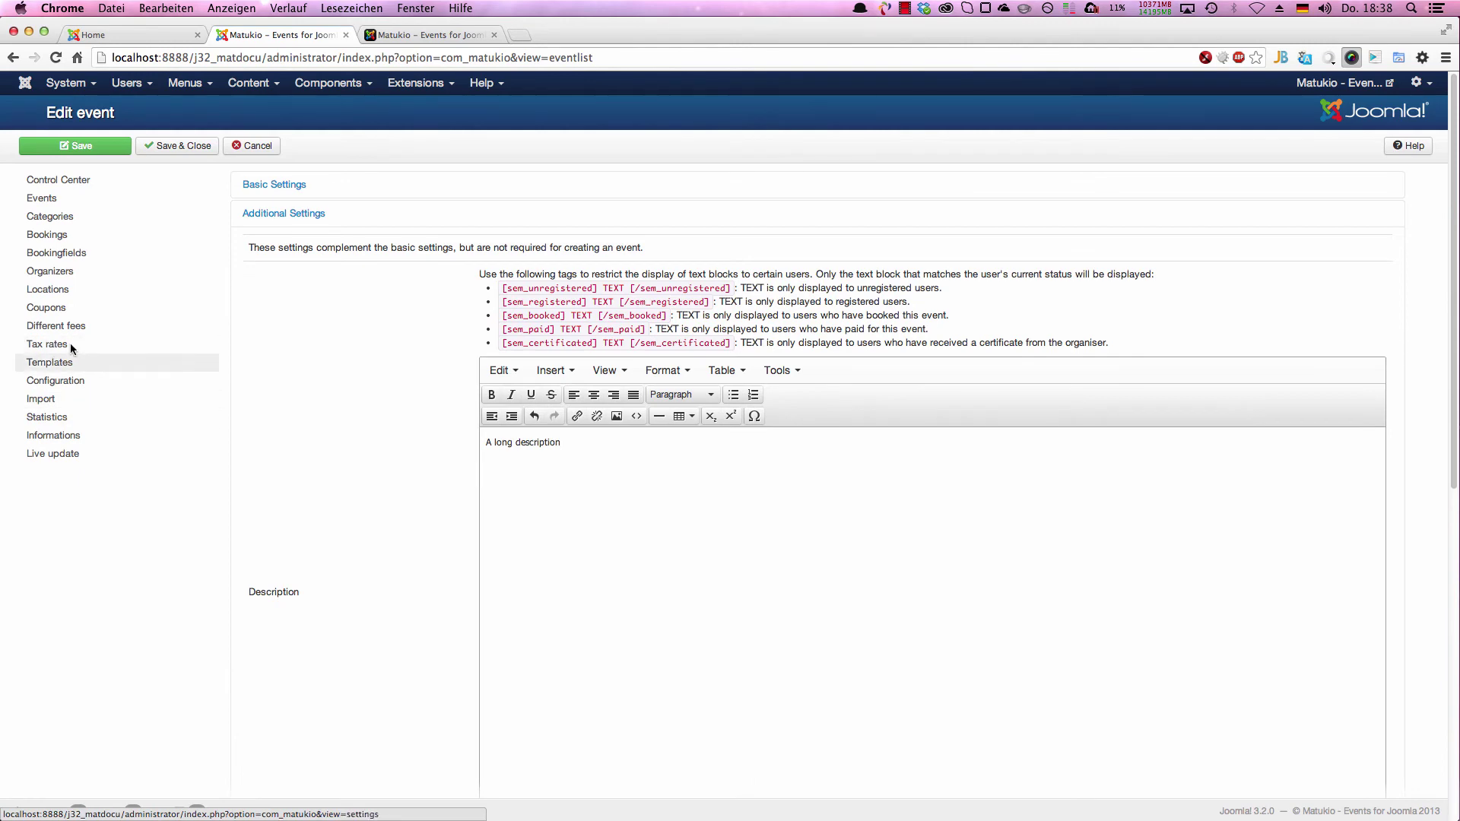
pyautogui.scroll(-10, 336, 575)
pyautogui.scroll(-3, 339, 576)
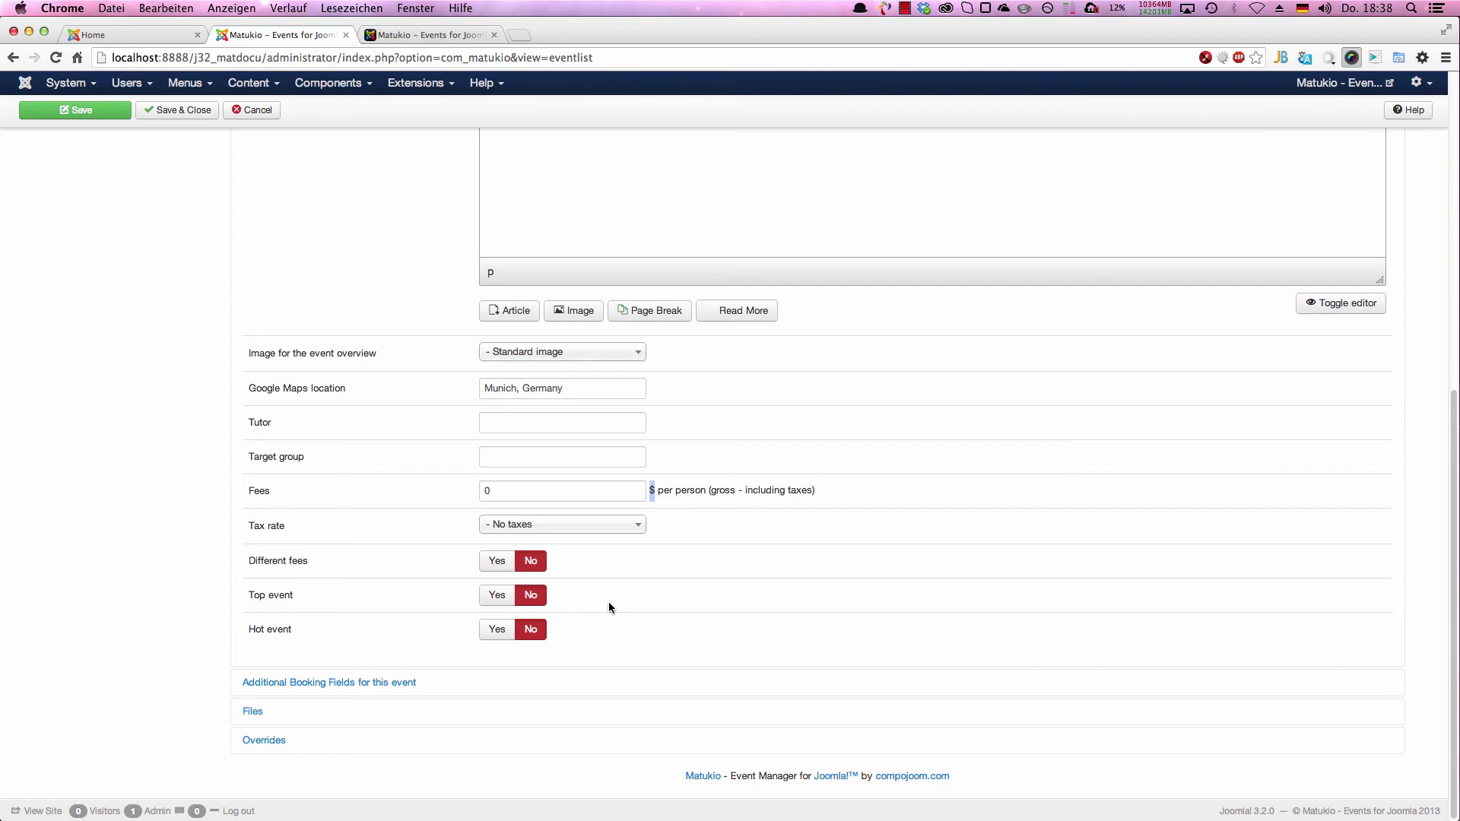
pyautogui.click(493, 561)
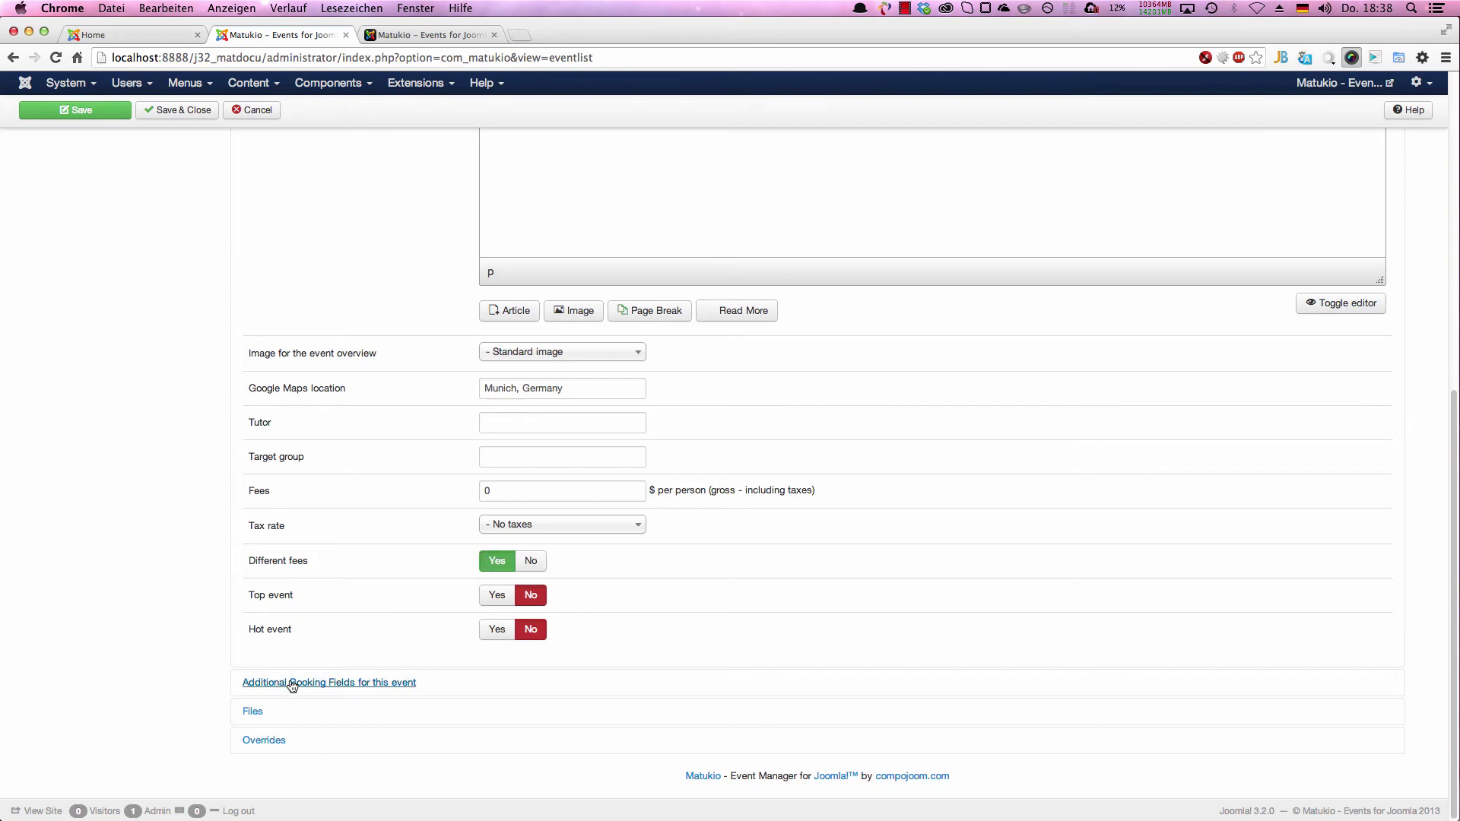
# Switch the Hot event toggle to Yes, keeping Top event at No
pyautogui.scroll(10, 263, 578)
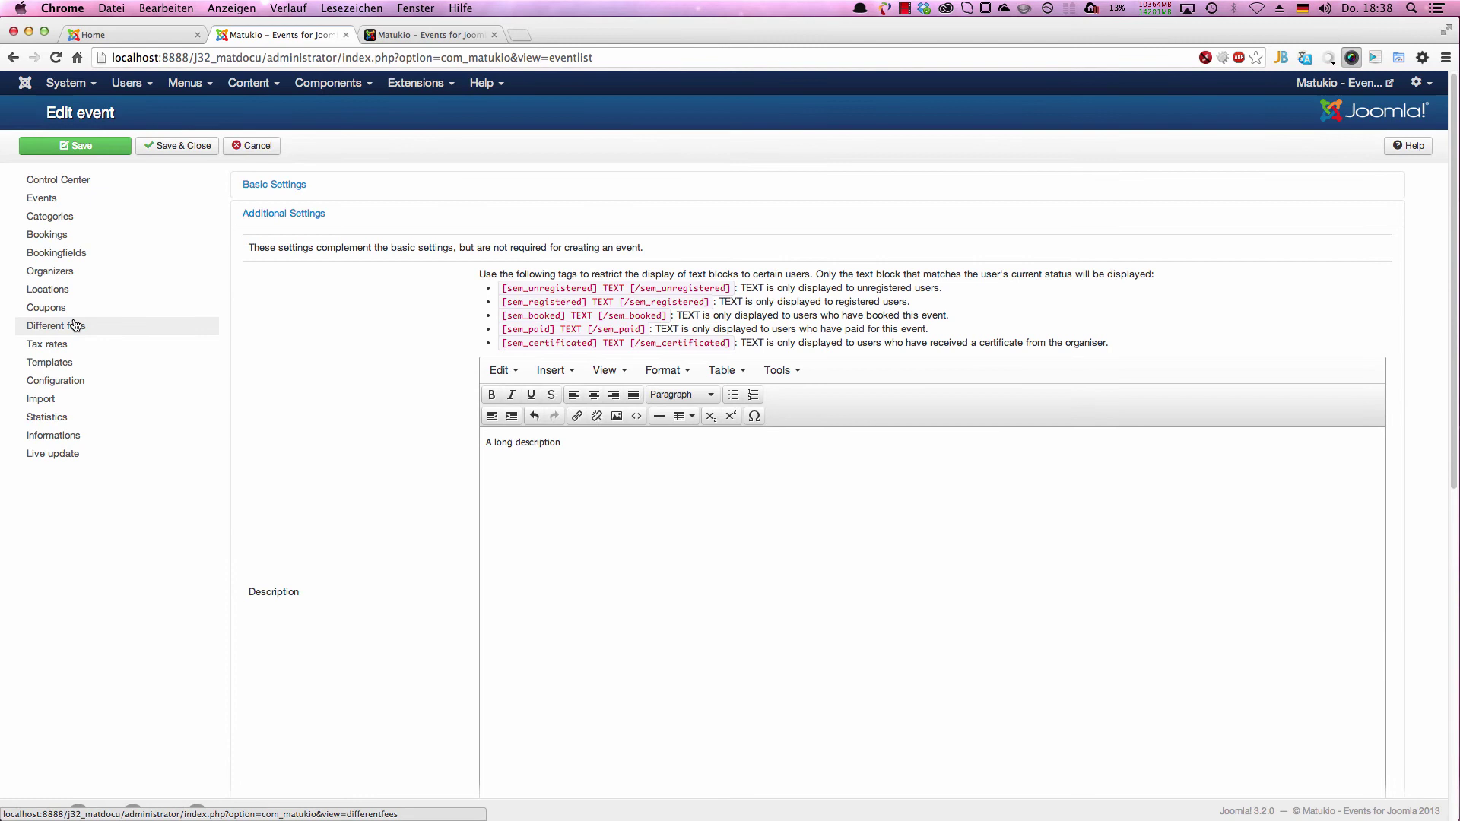
pyautogui.scroll(-10, 251, 564)
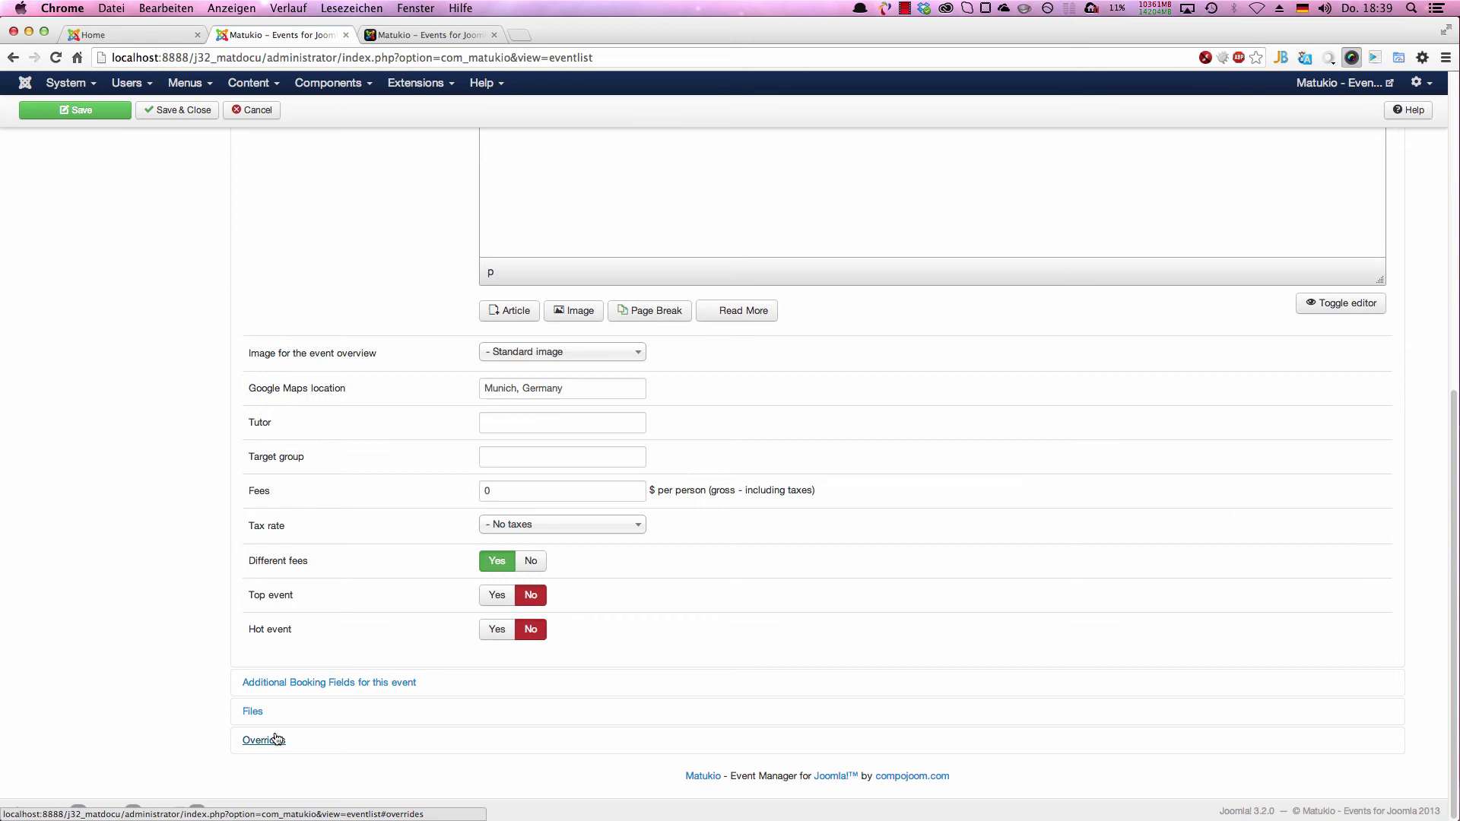
pyautogui.click(497, 629)
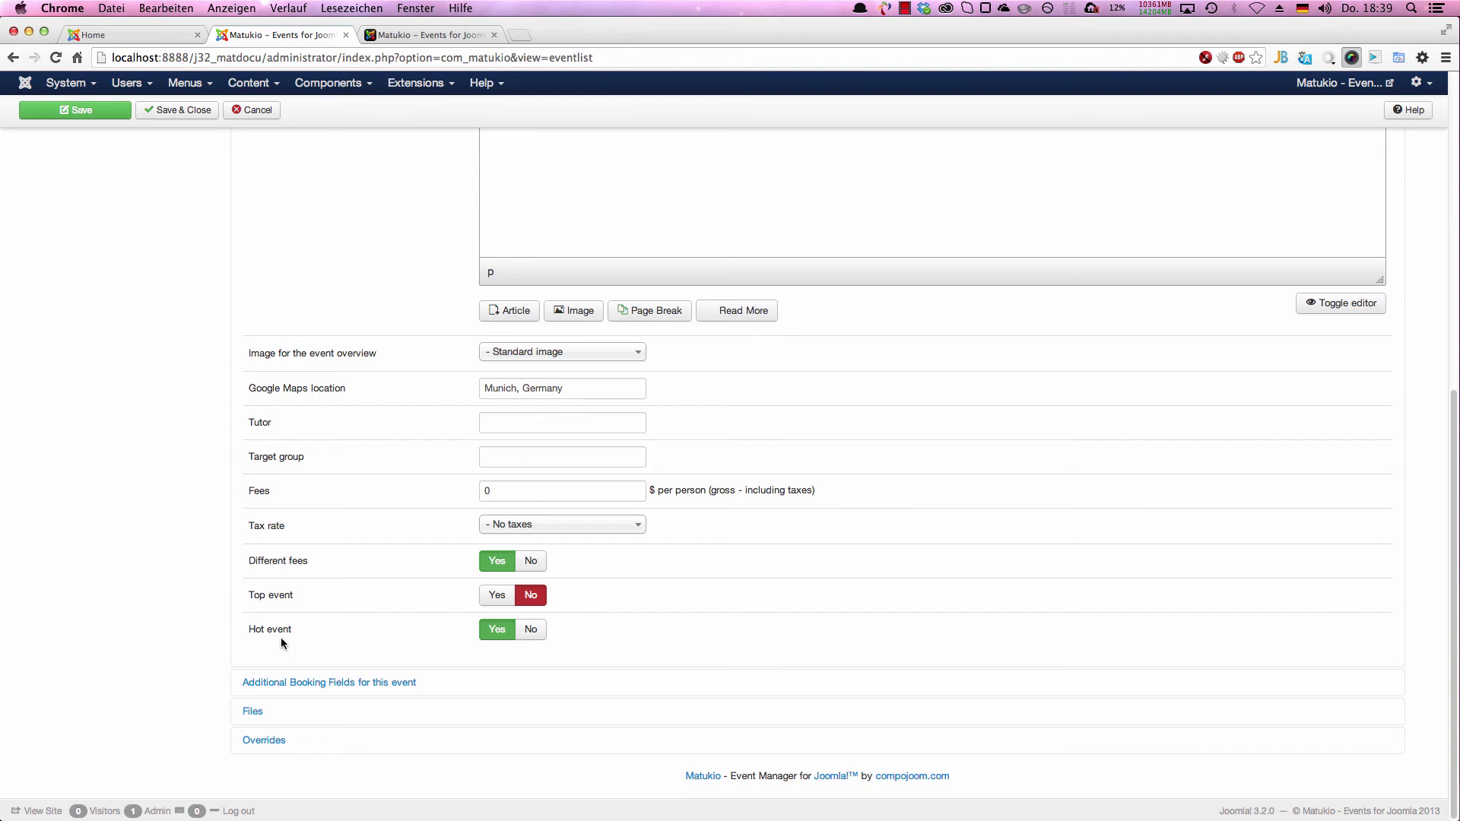
# Expand Additional Booking Fields for this event, review them, and scroll down to the Files slots
pyautogui.click(293, 683)
pyautogui.scroll(5, 293, 682)
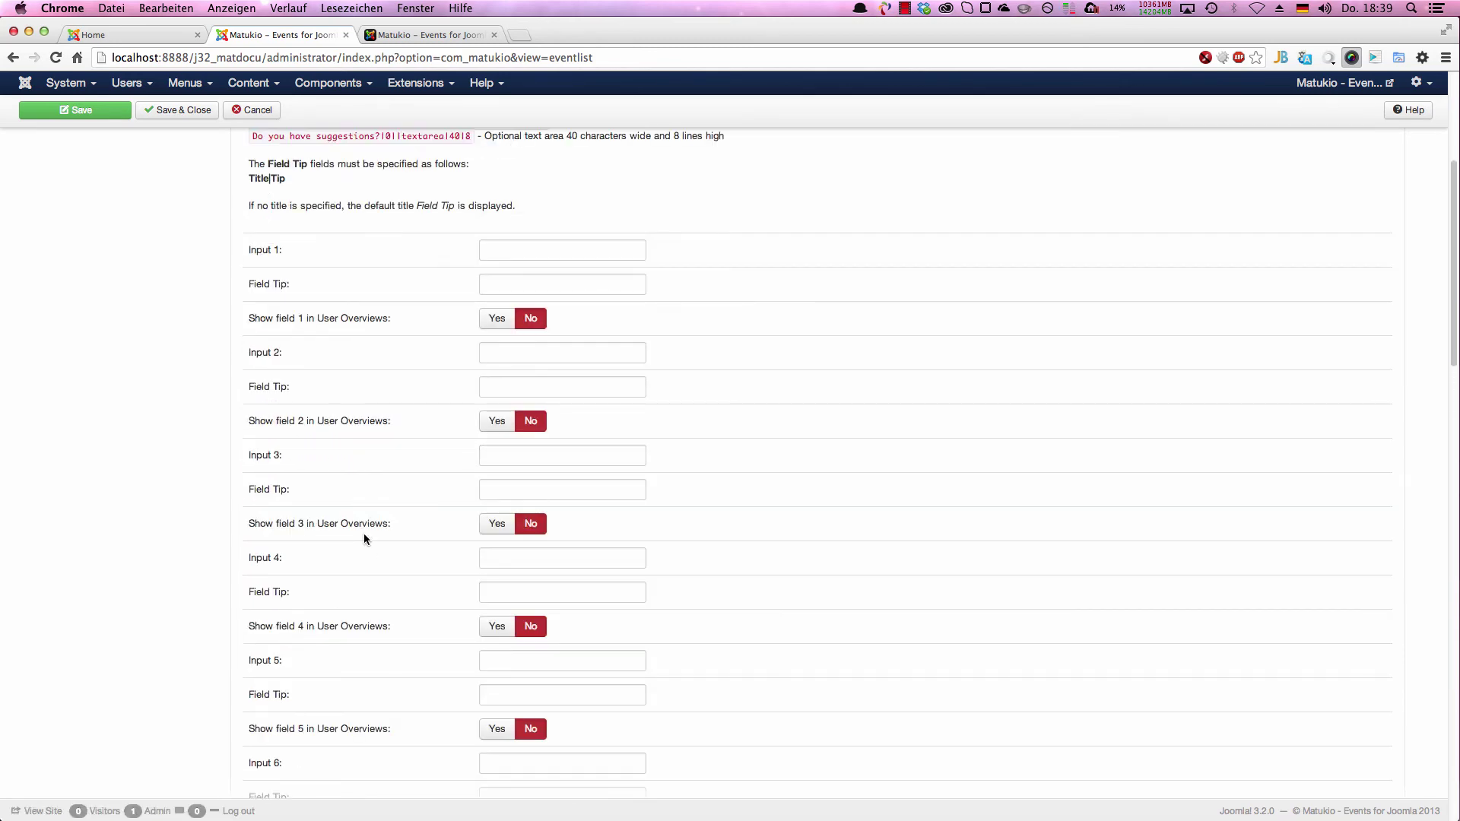
pyautogui.scroll(2, 340, 434)
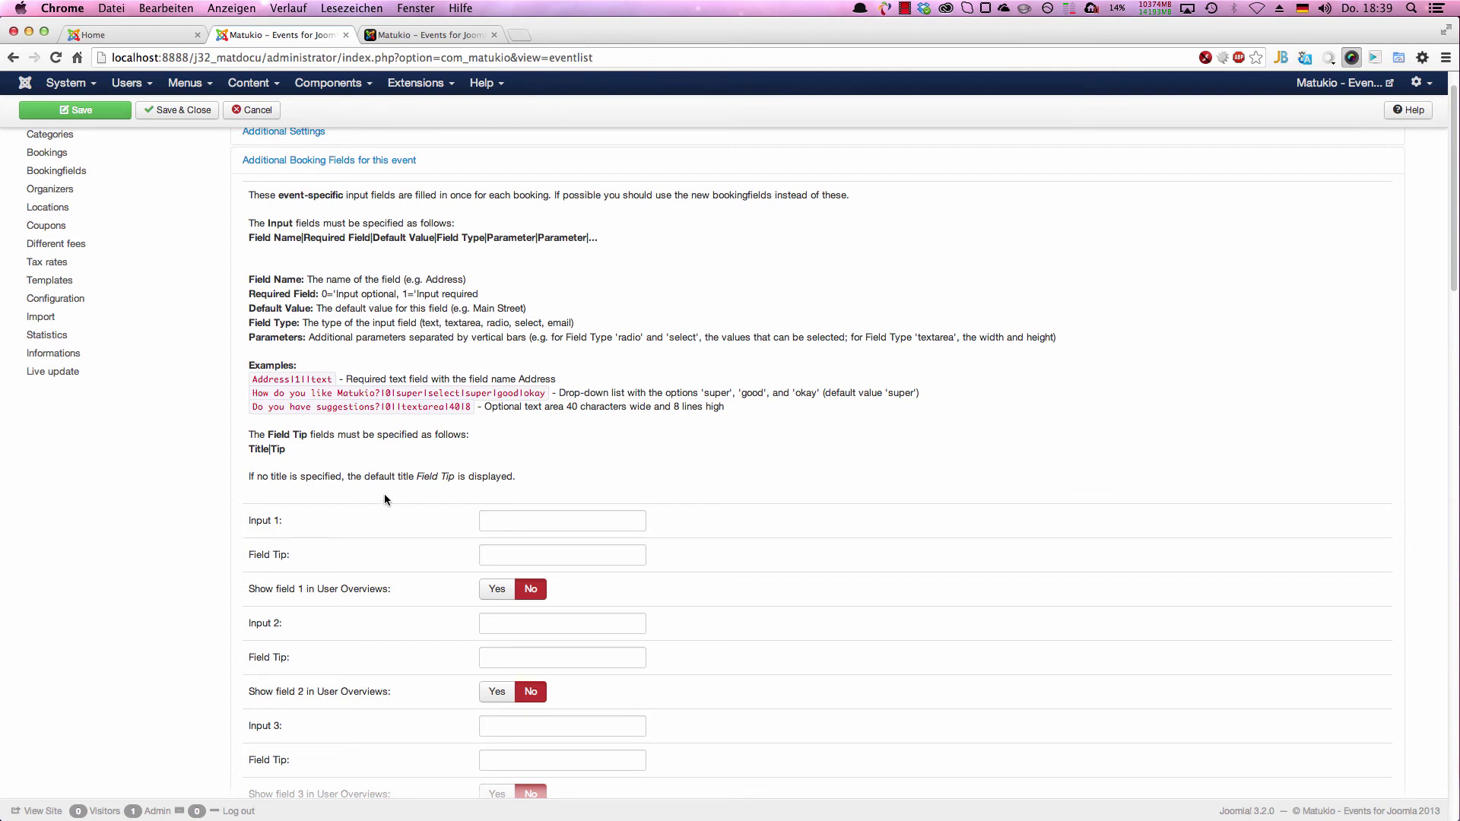
pyautogui.scroll(-3, 385, 500)
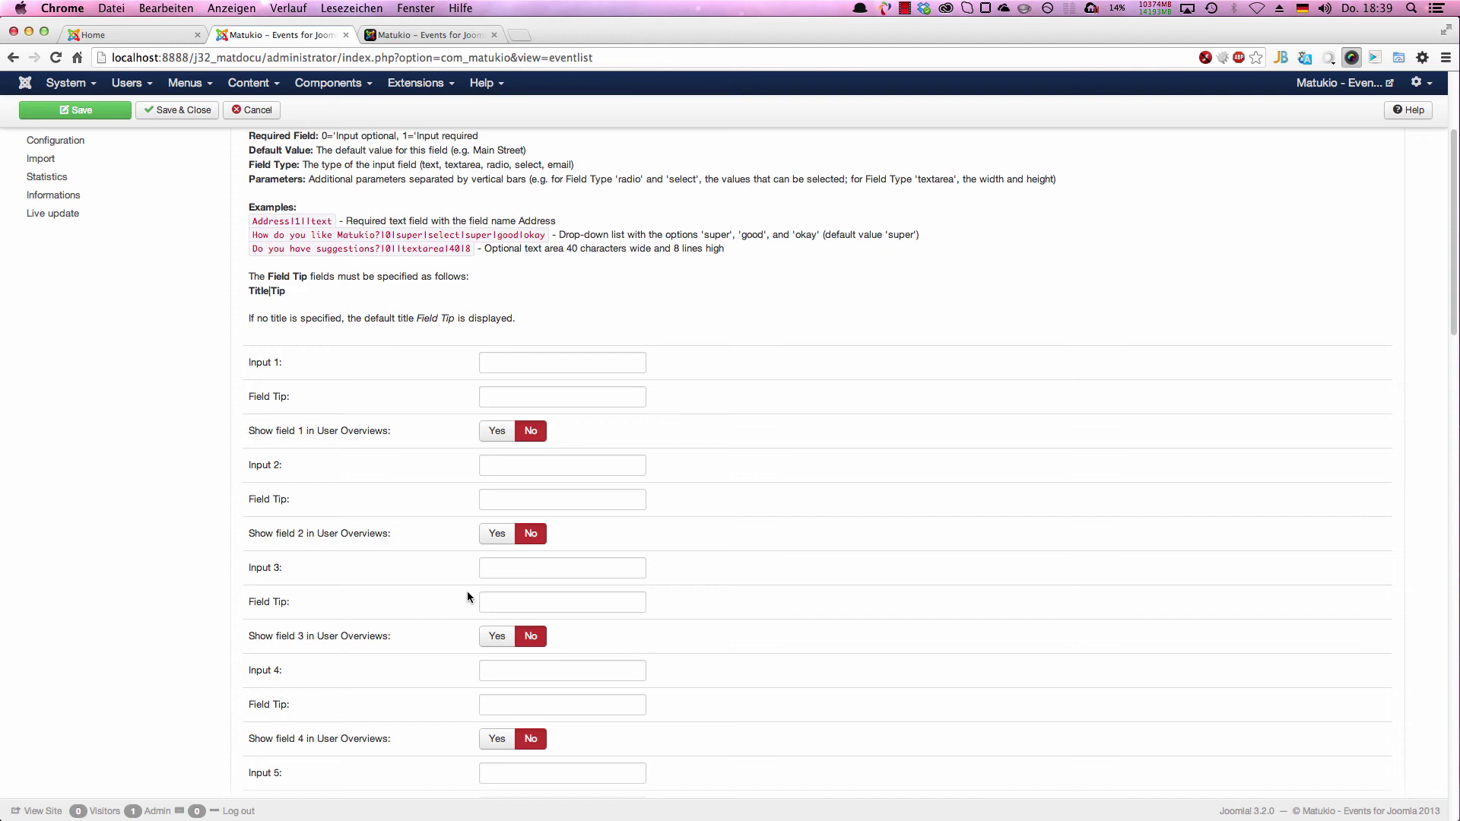
pyautogui.scroll(-15, 467, 593)
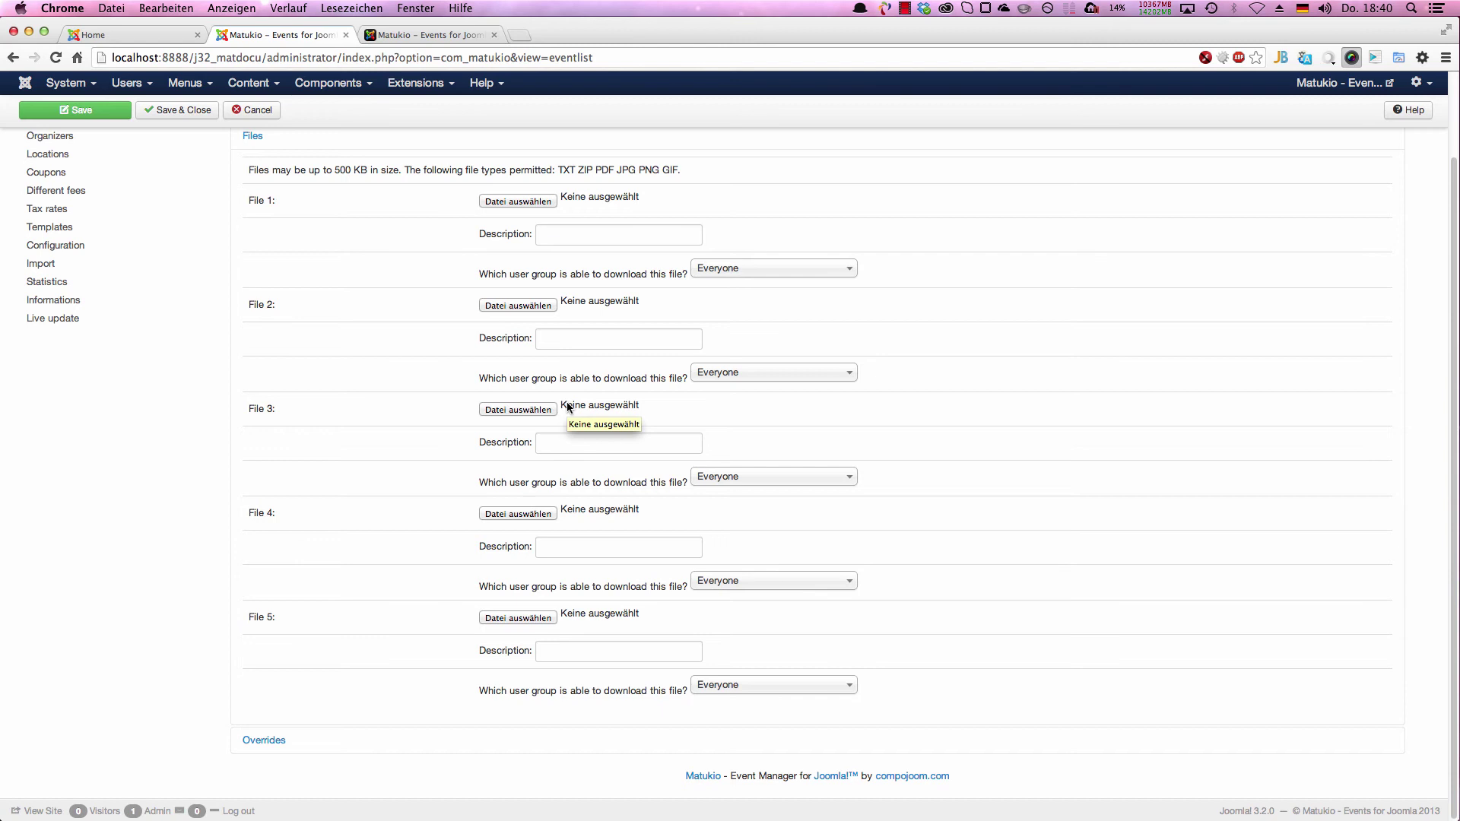
# Keep File 1's download group as Everyone and expand the Overrides section
pyautogui.click(778, 269)
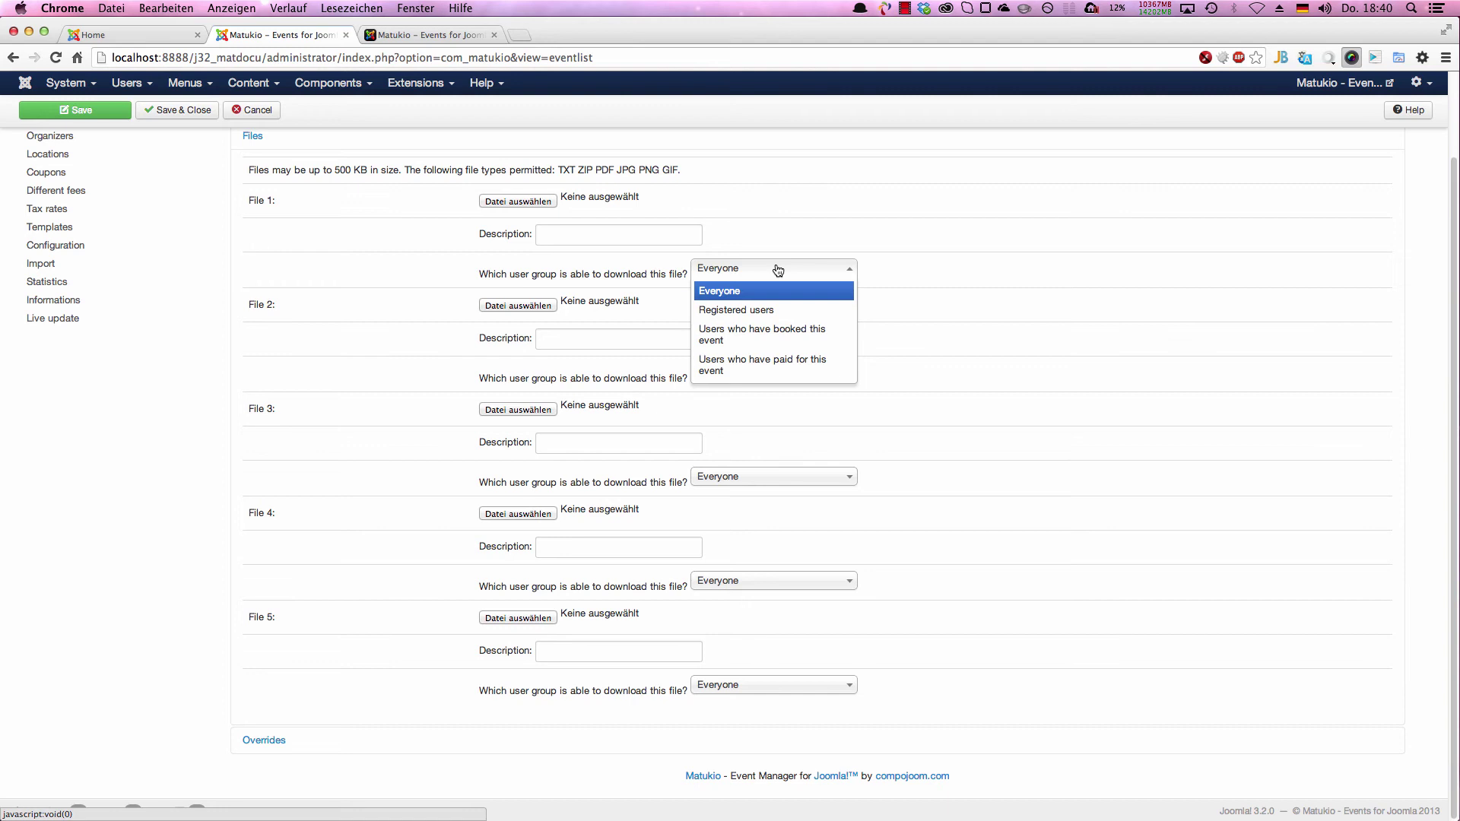
pyautogui.click(892, 272)
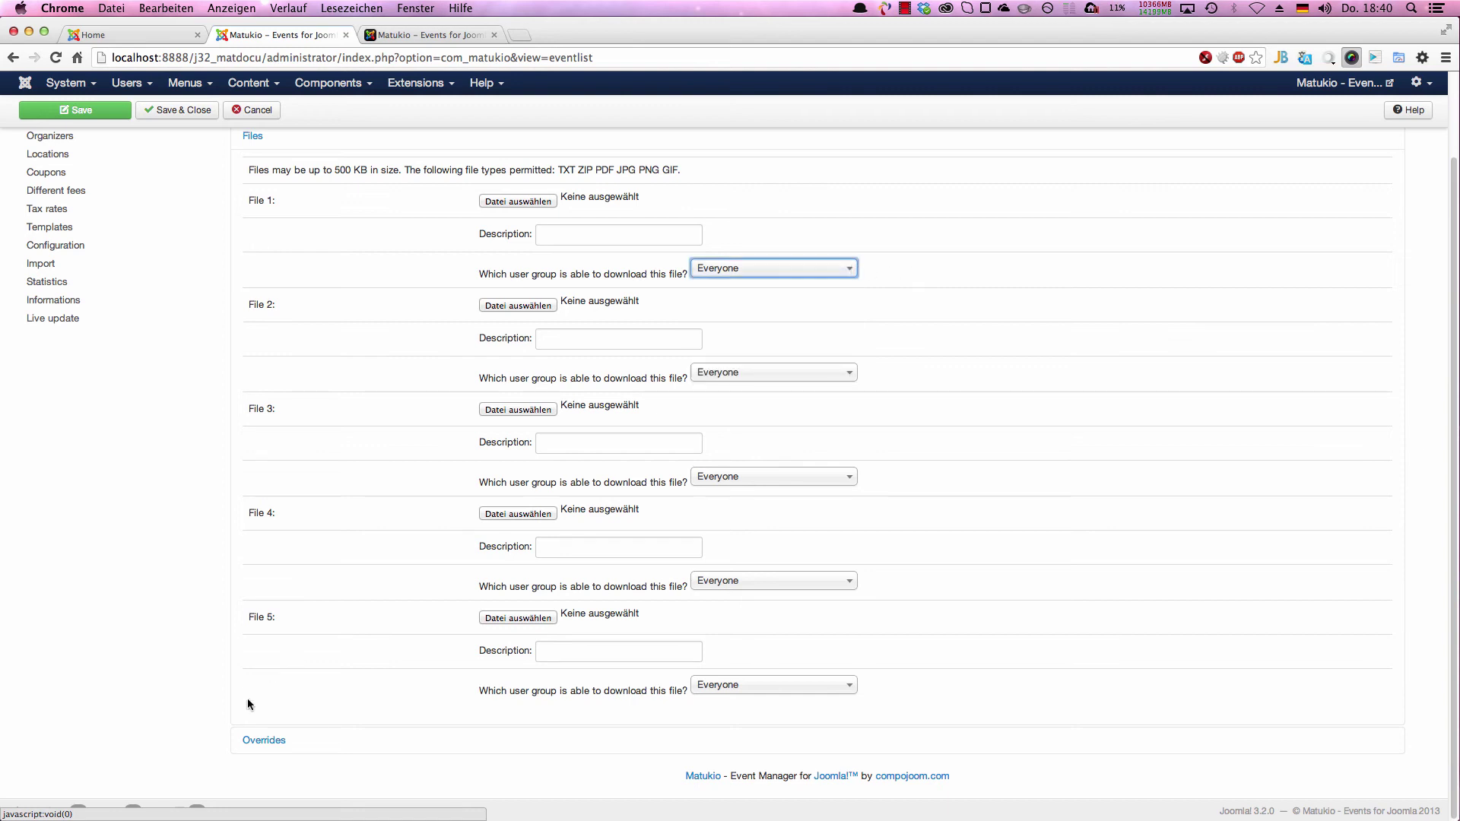
pyautogui.click(286, 744)
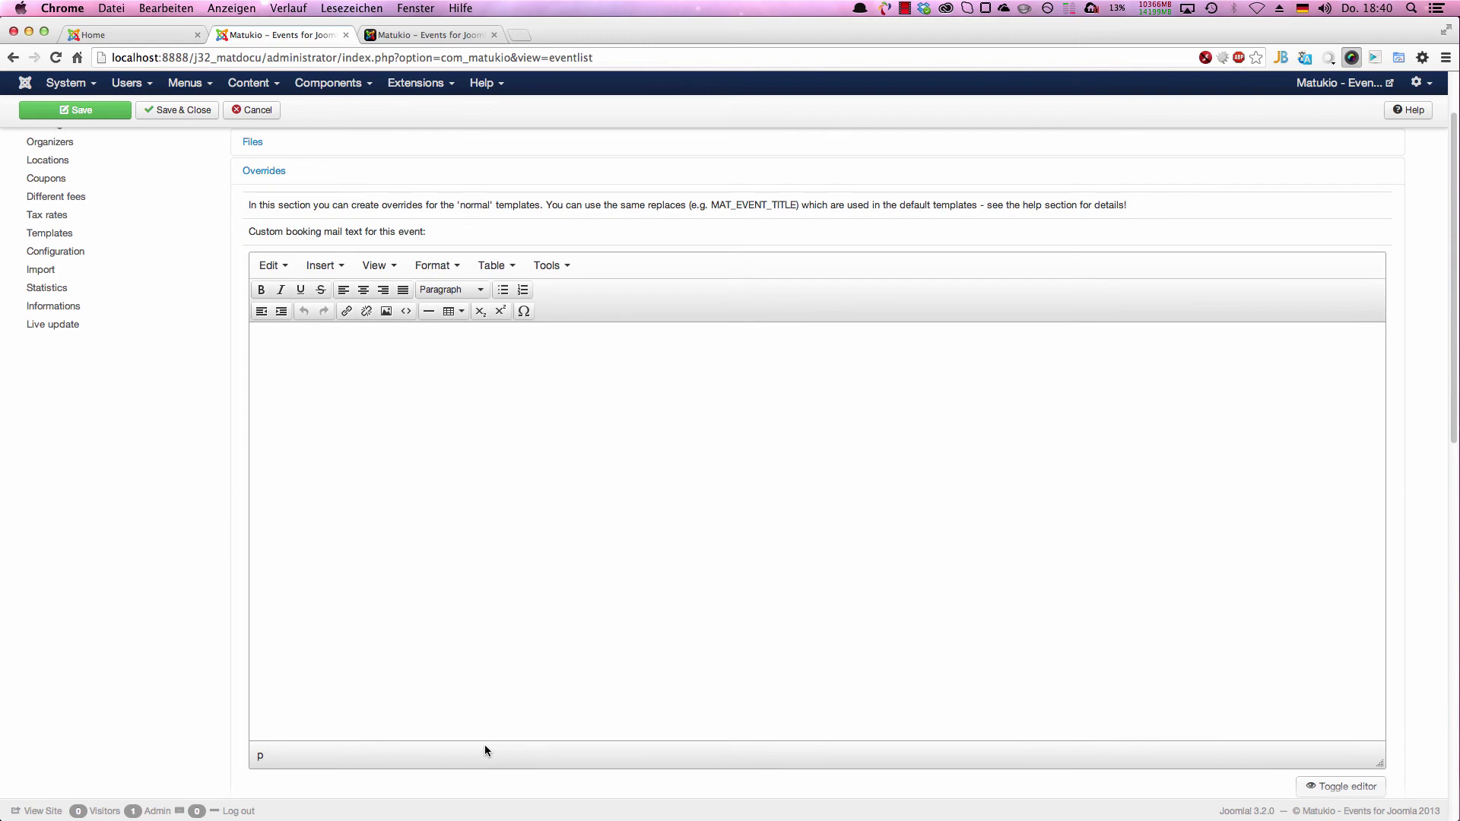
pyautogui.scroll(-7, 485, 750)
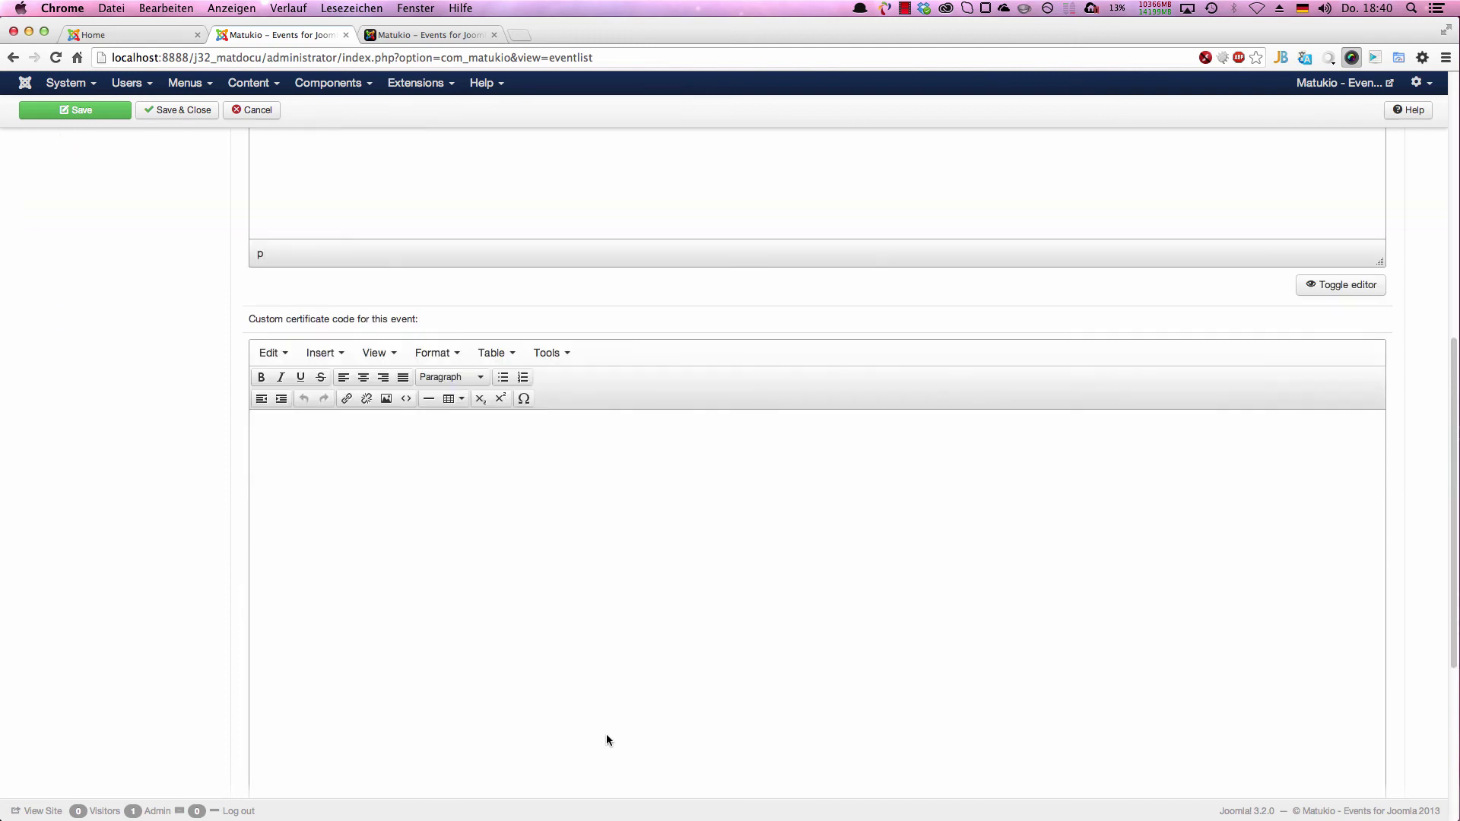
pyautogui.scroll(-5, 397, 737)
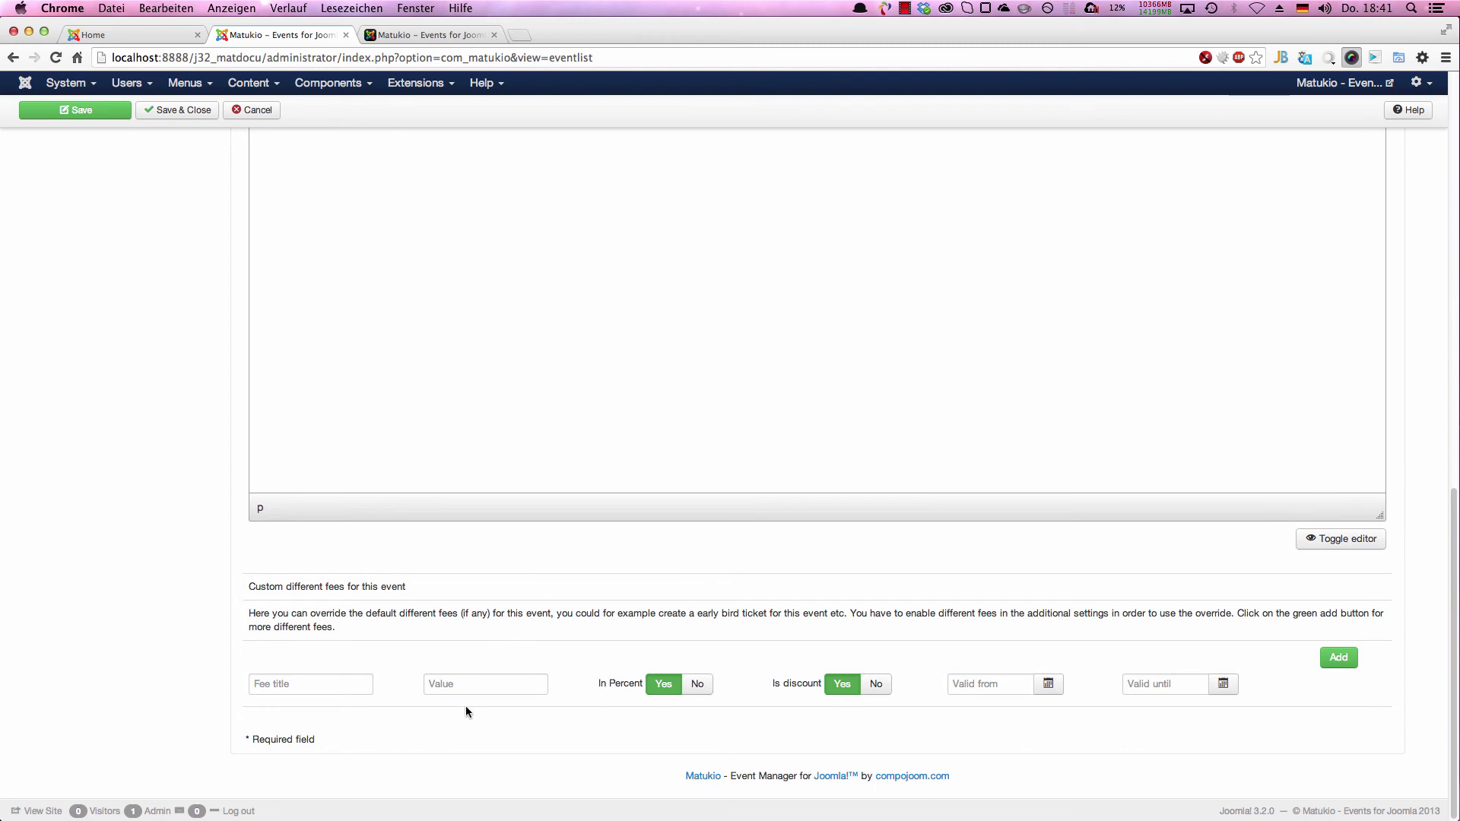
pyautogui.scroll(10, 465, 707)
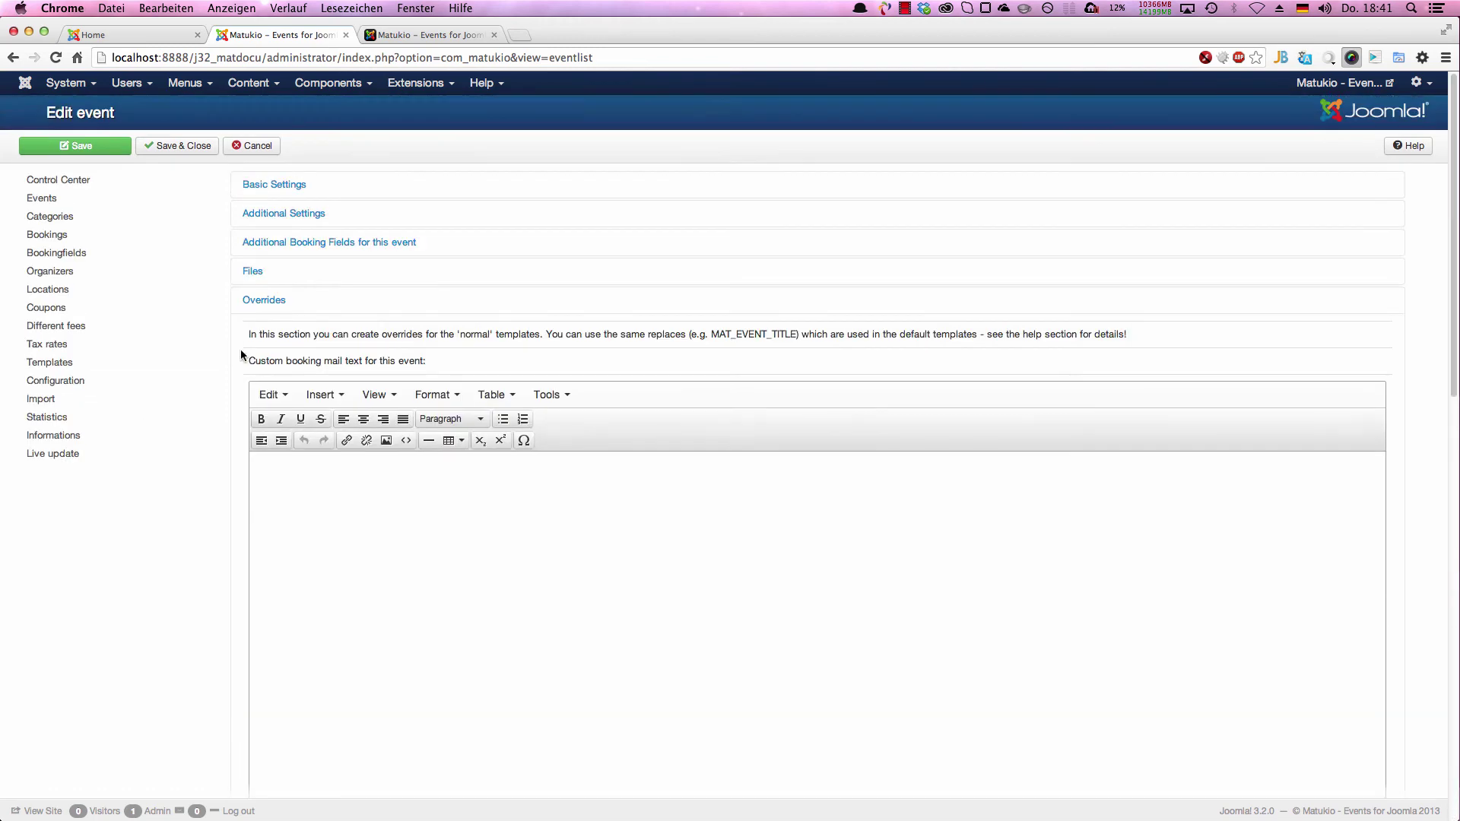
# Expand Basic Settings and review the Matukio presentation event's fields
pyautogui.click(341, 197)
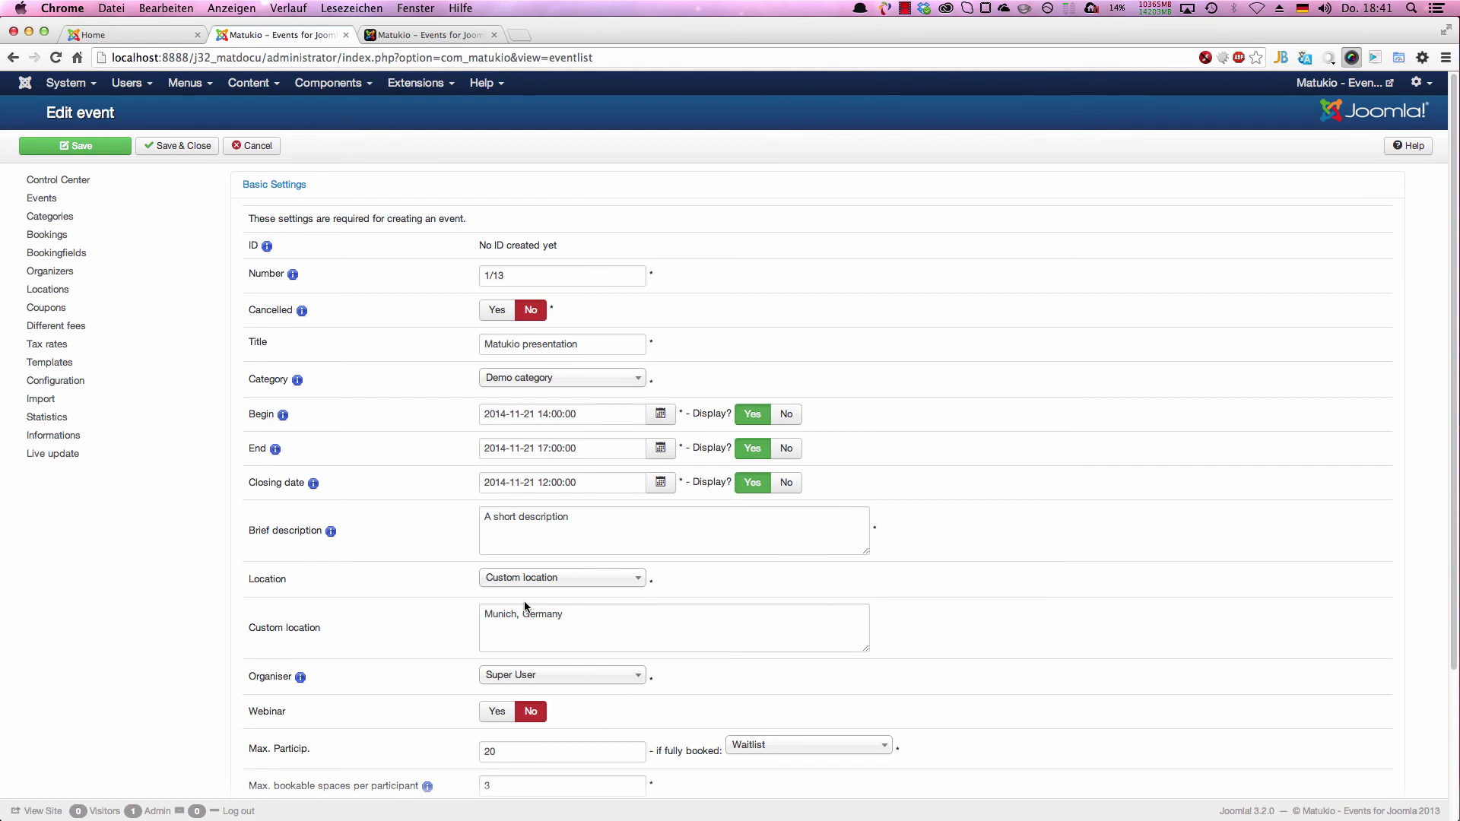
pyautogui.scroll(-3, 517, 669)
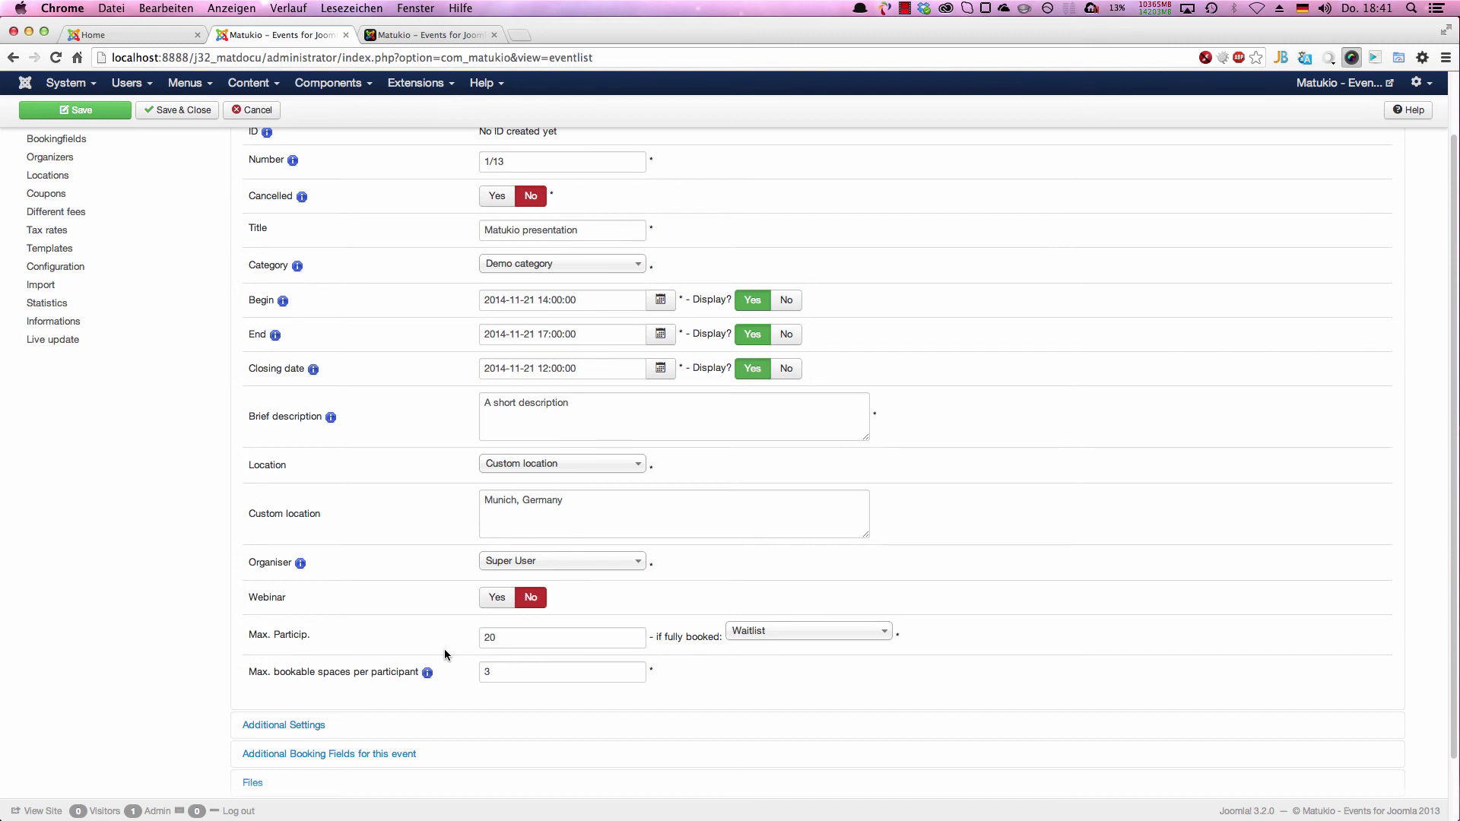
pyautogui.scroll(3, 444, 649)
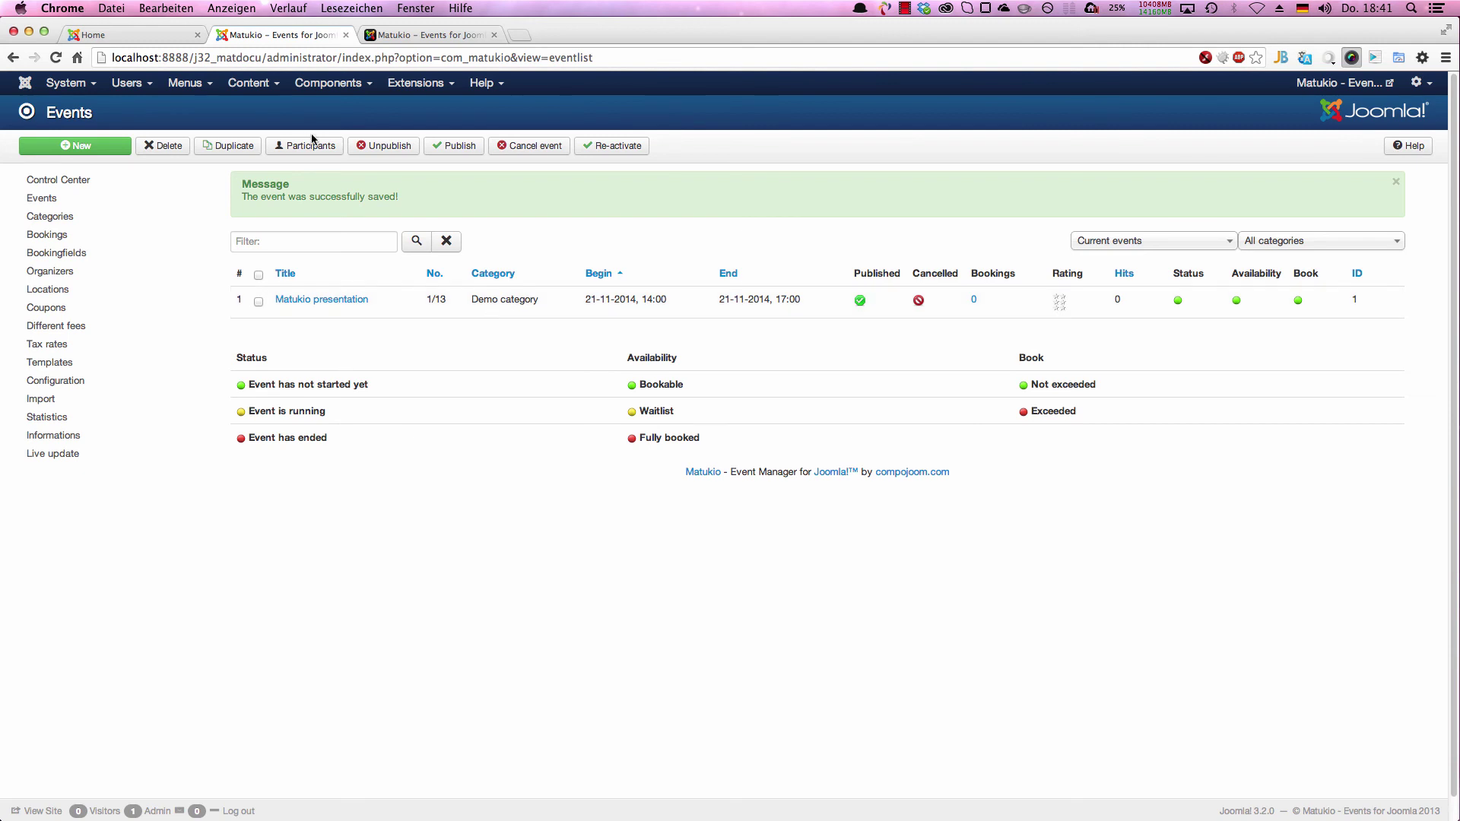
# Create a new Main Menu item of type Matukio > Eventlist
pyautogui.click(184, 83)
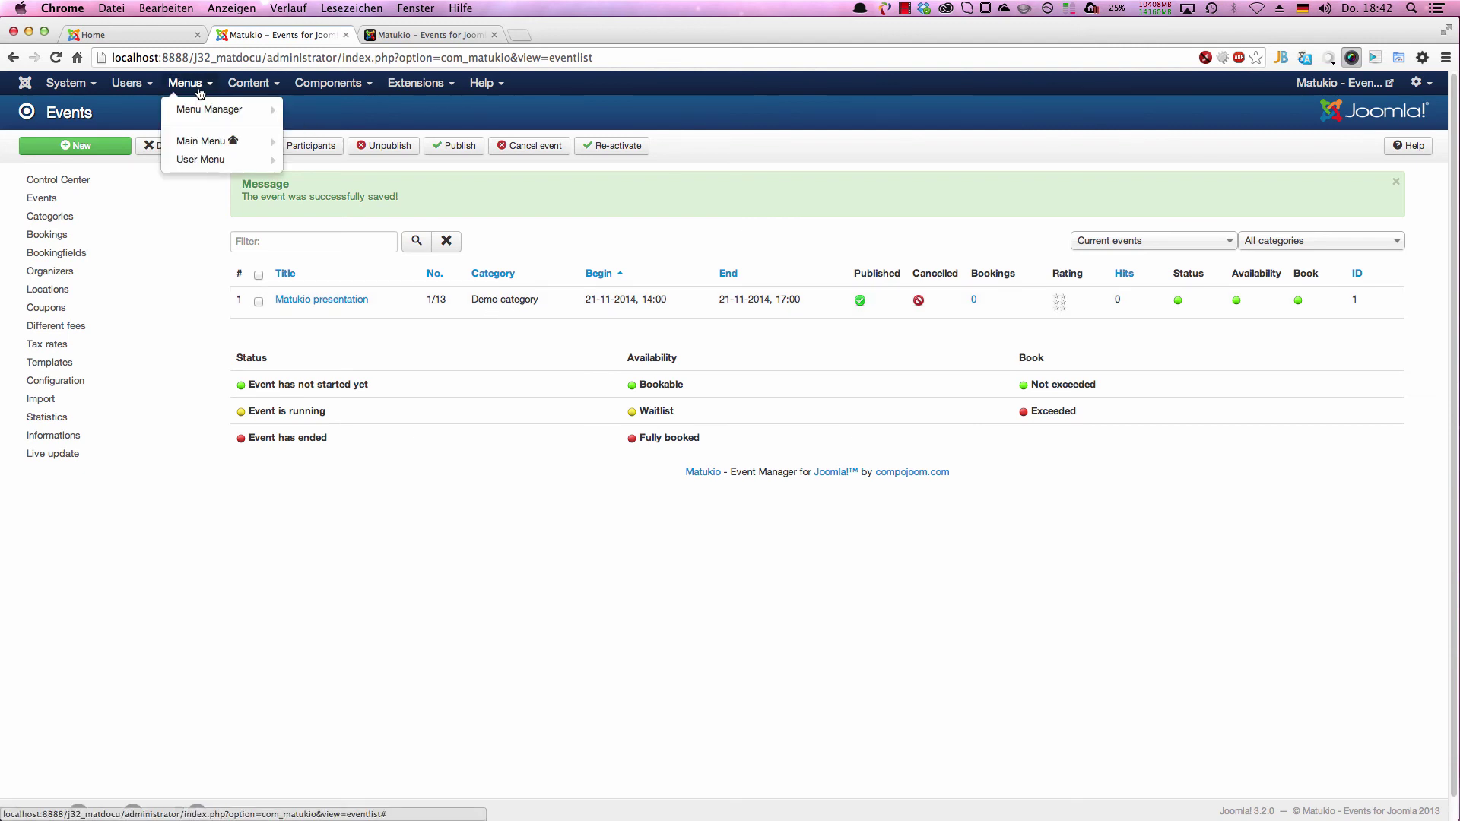
pyautogui.click(203, 108)
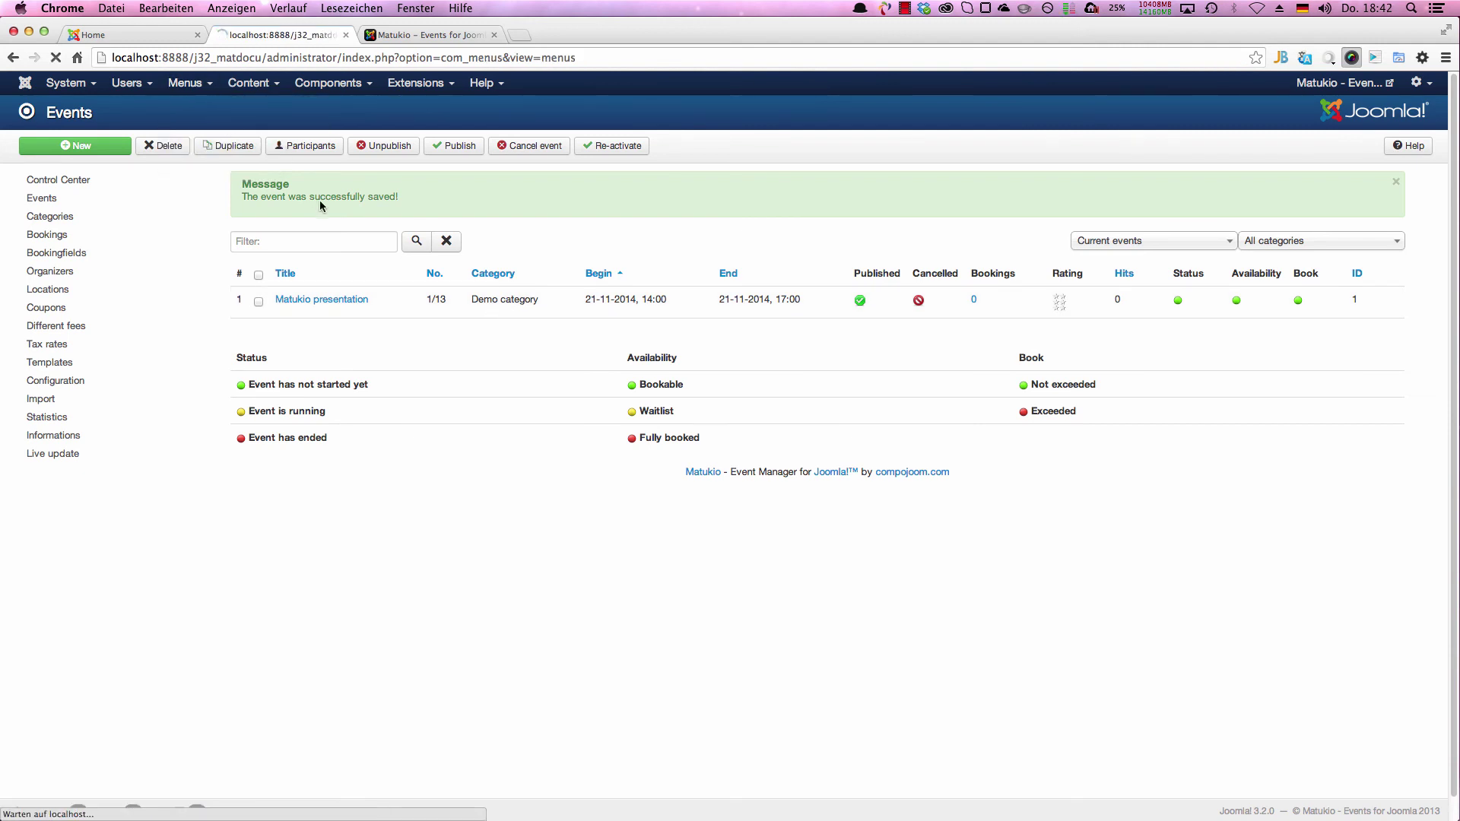
pyautogui.click(266, 247)
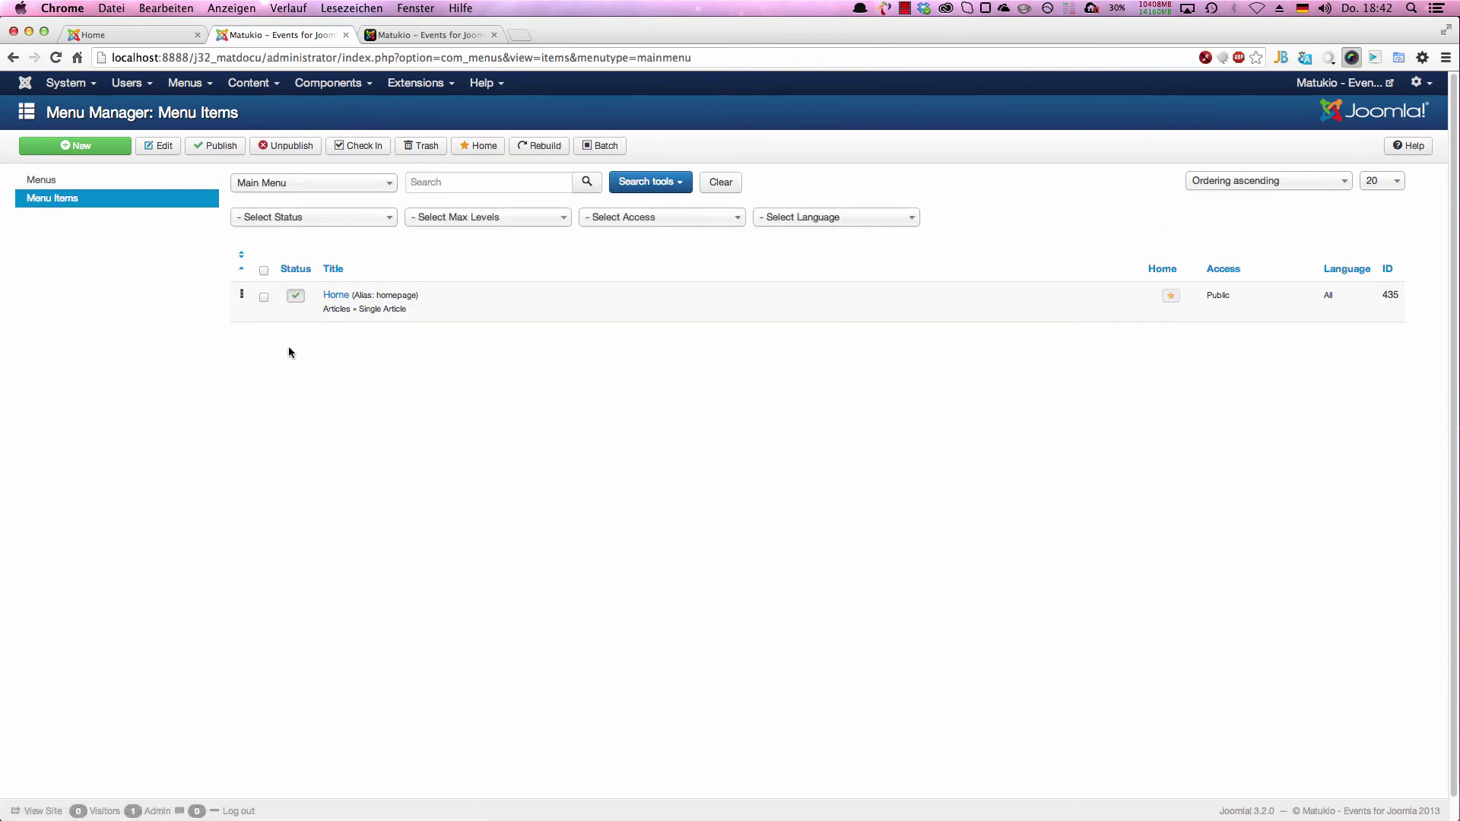
pyautogui.click(93, 146)
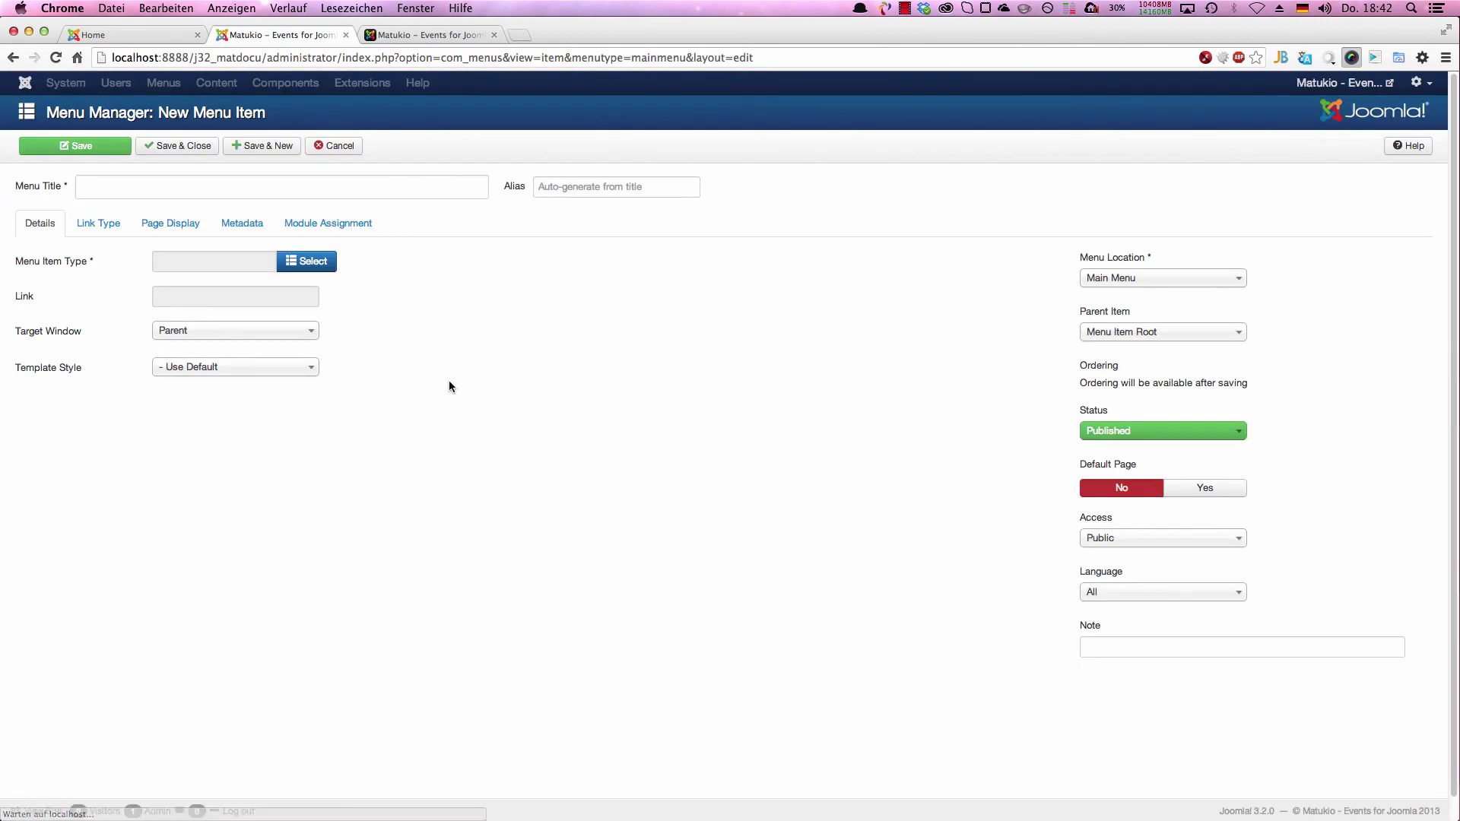
pyautogui.click(304, 261)
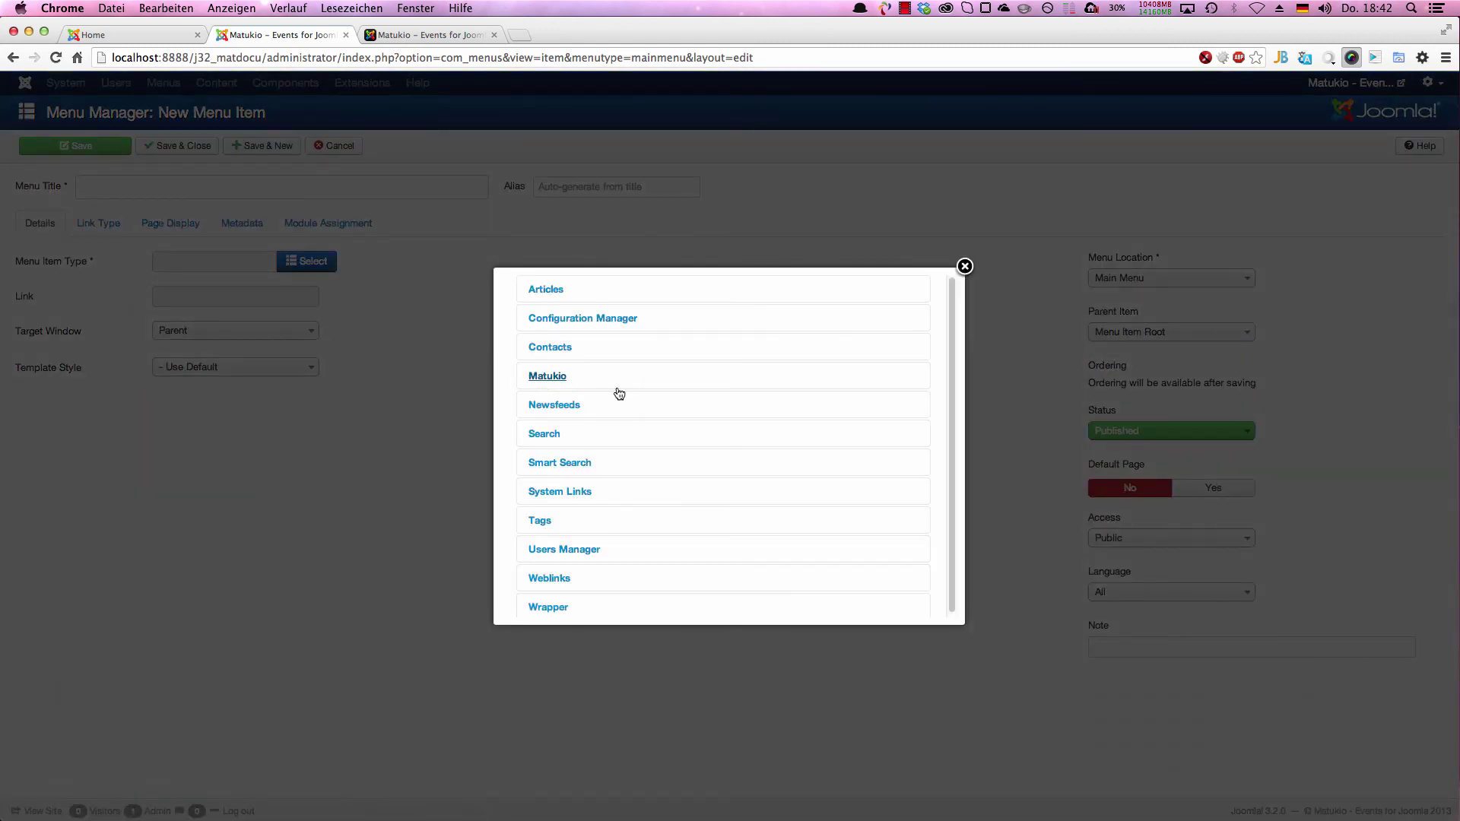
pyautogui.click(590, 378)
pyautogui.scroll(-2, 594, 396)
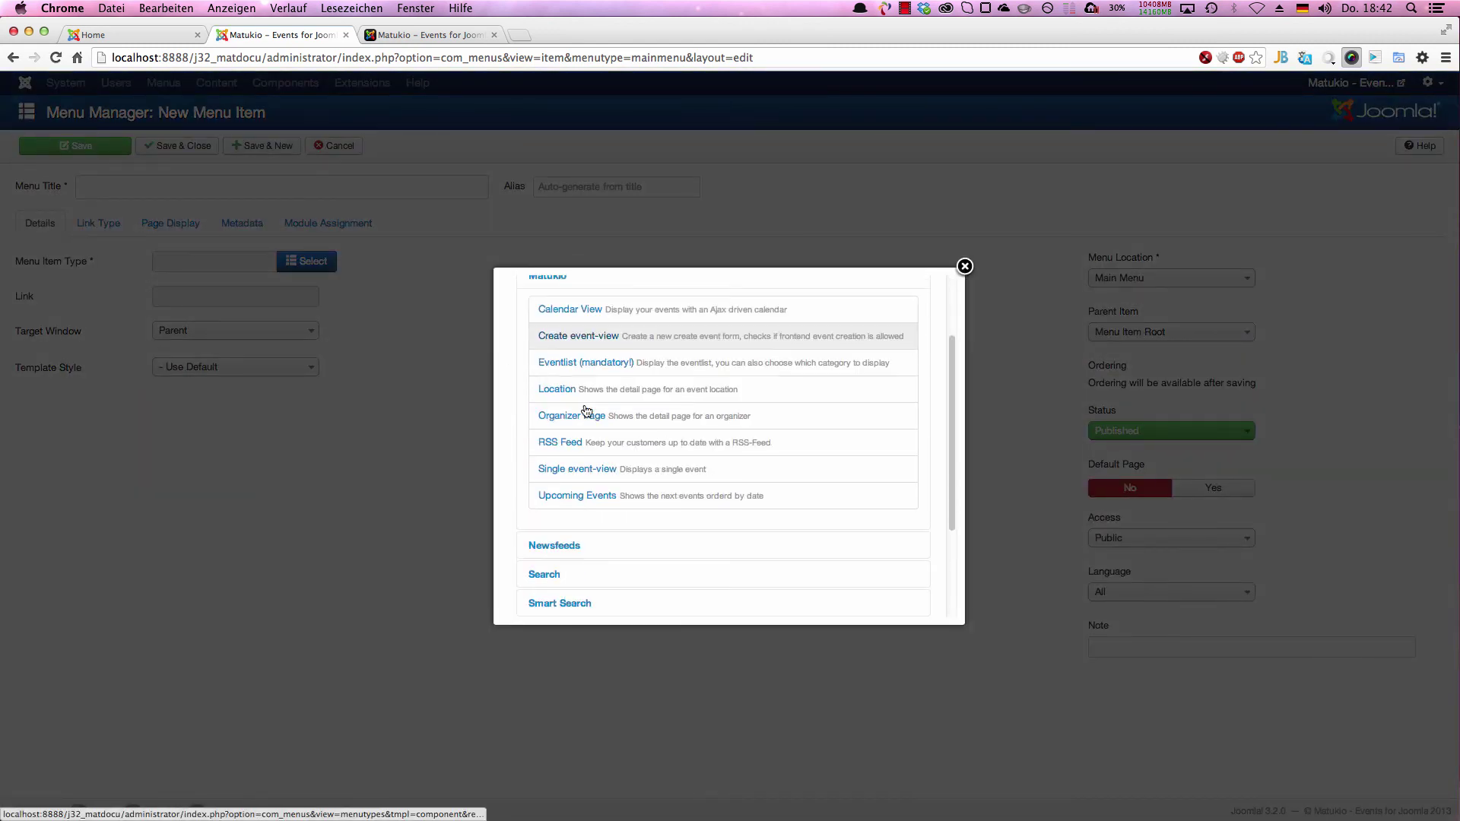
pyautogui.click(591, 368)
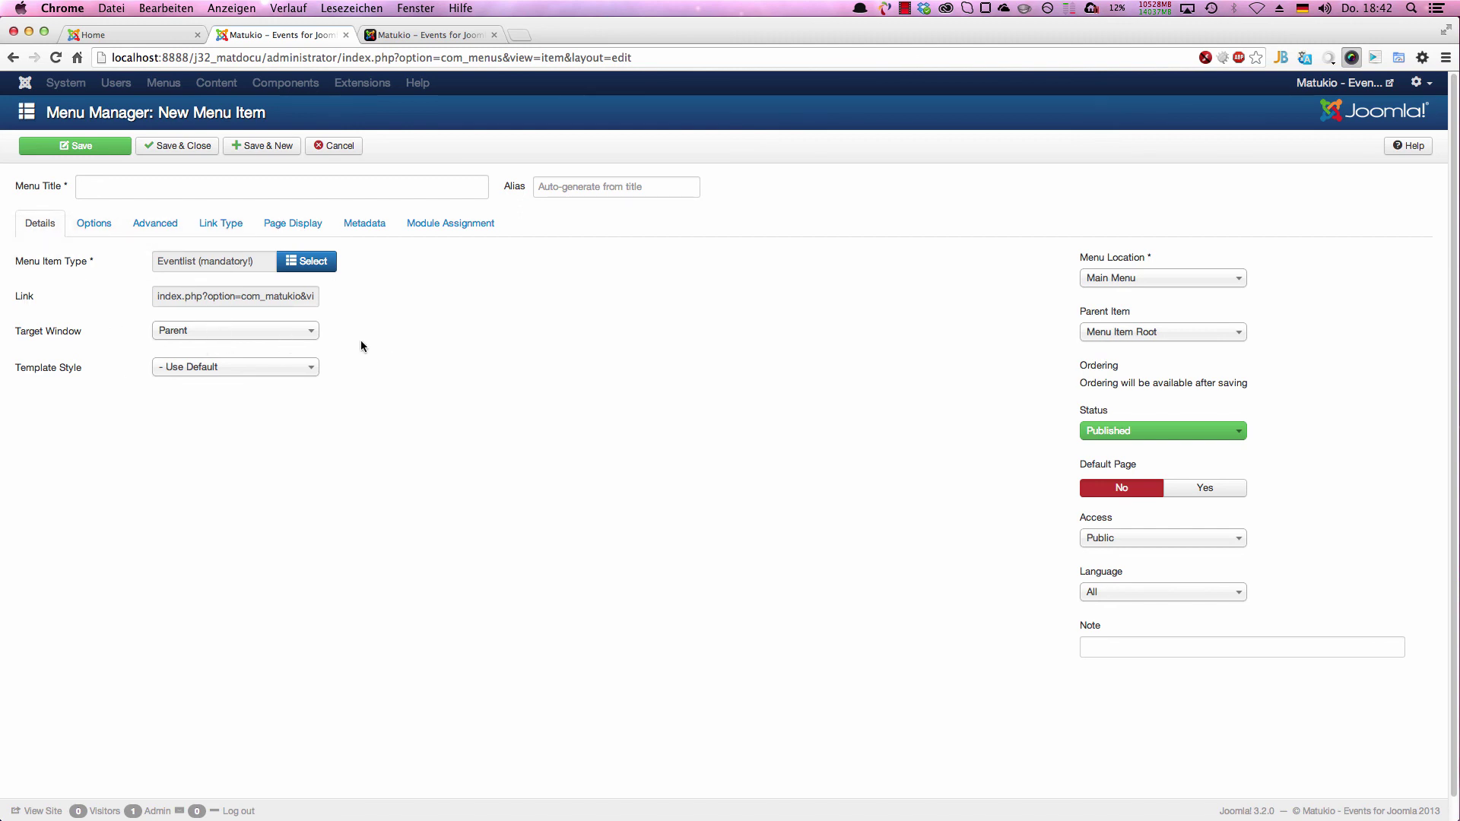
# Title the menu item 'Eventlist' and save it
pyautogui.click(185, 185)
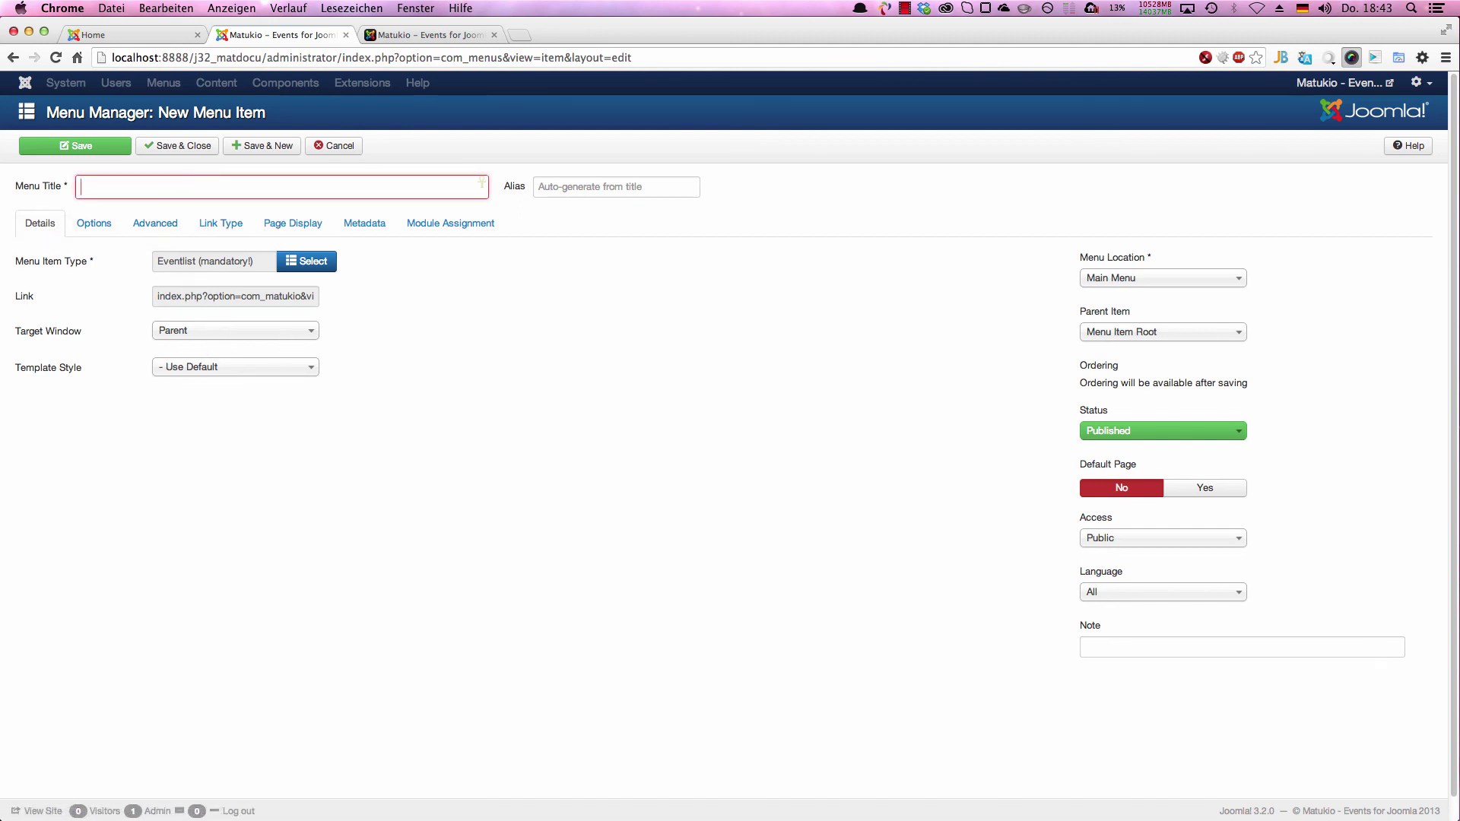
pyautogui.write('Eventlist')
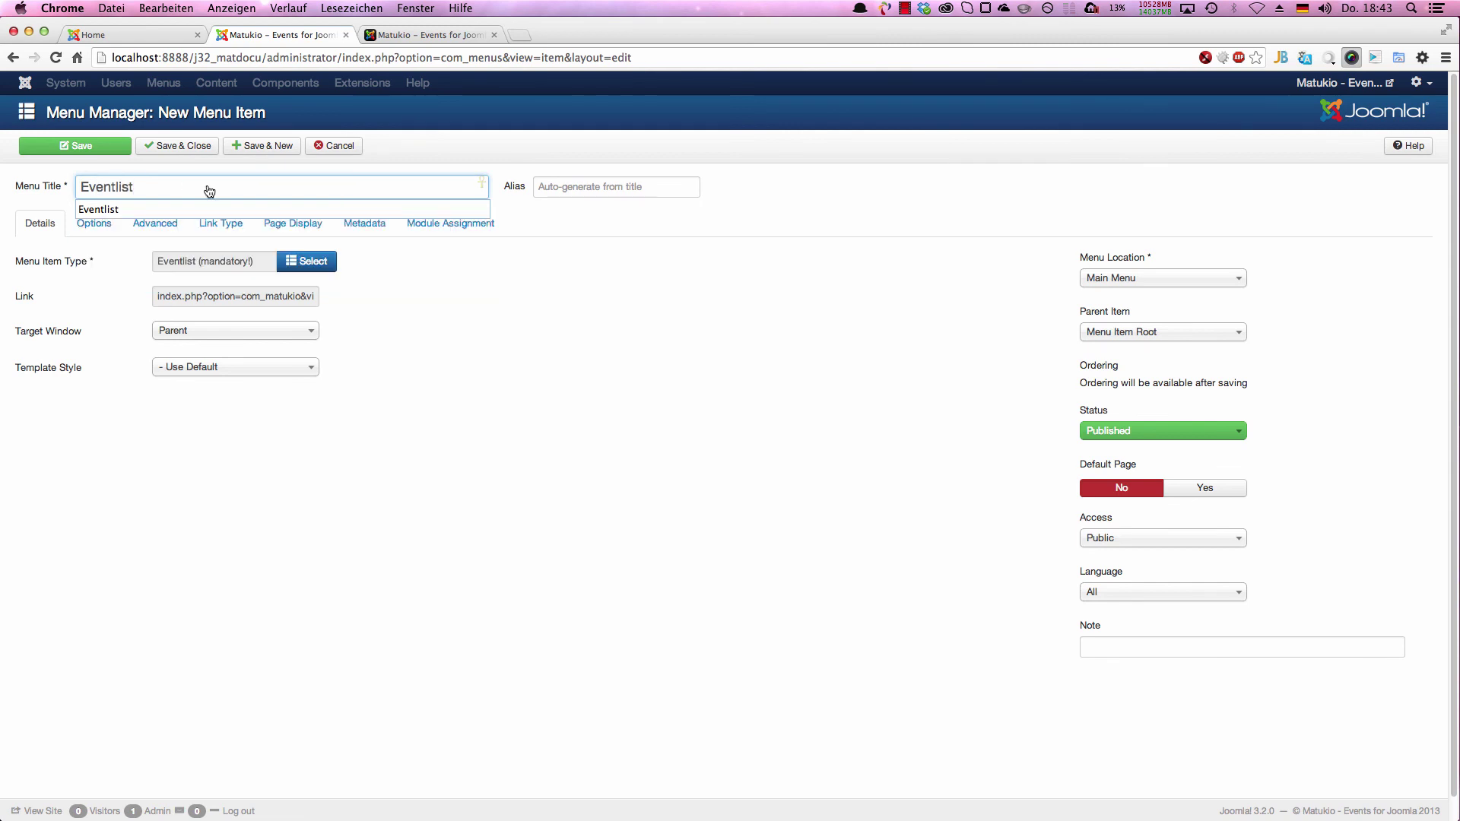
pyautogui.click(408, 343)
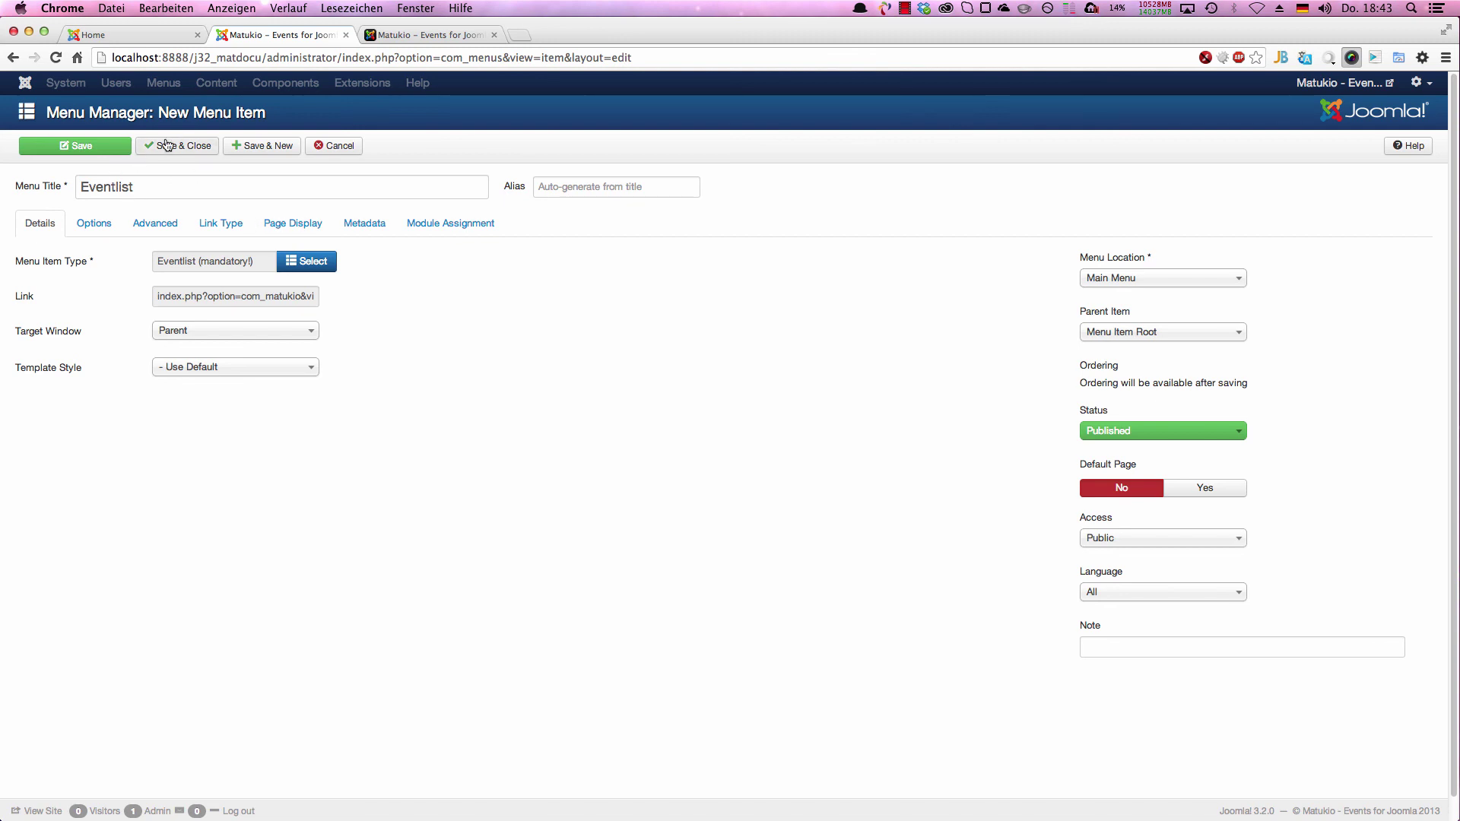
pyautogui.click(116, 145)
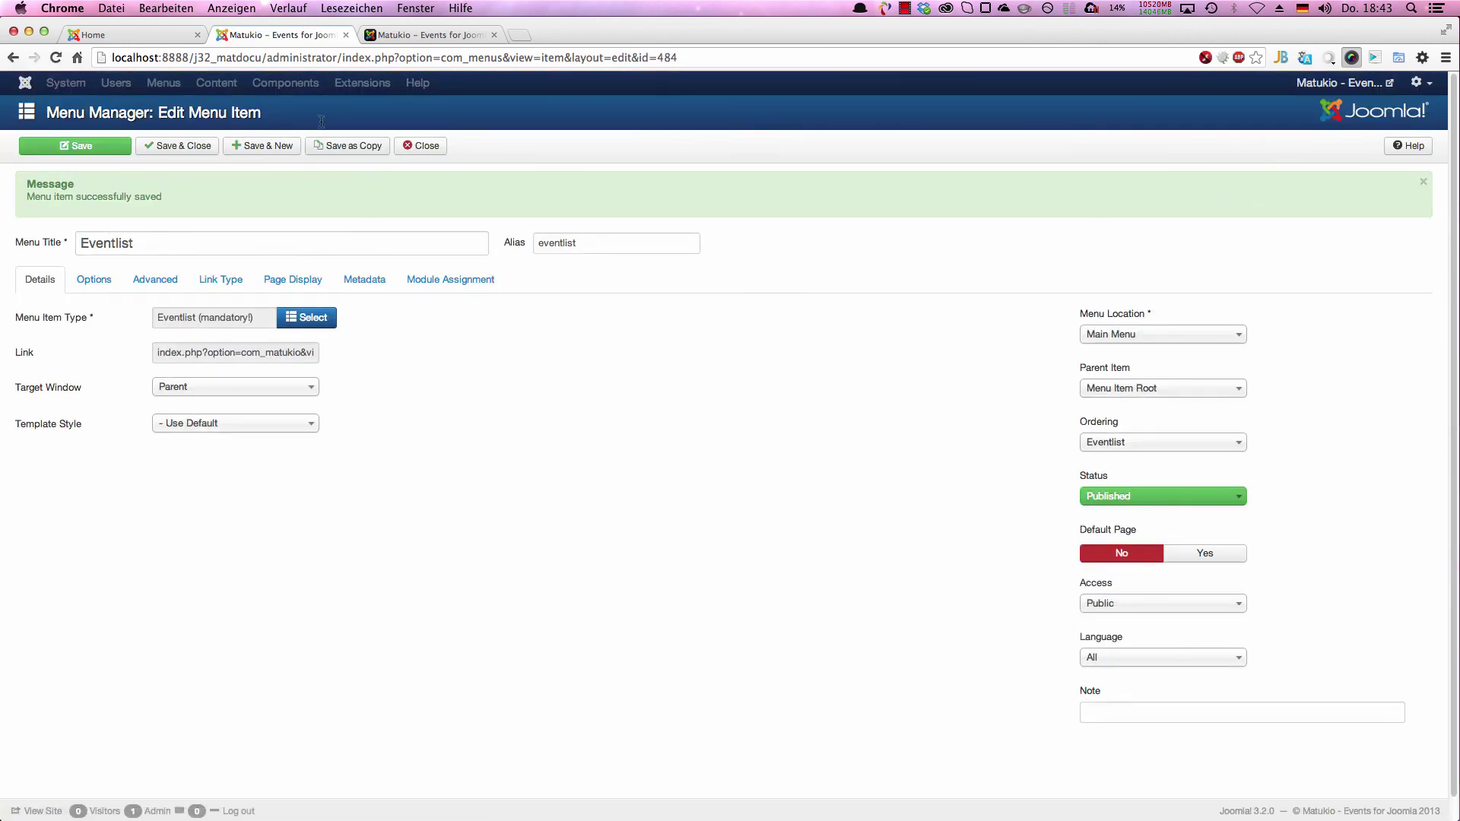
pyautogui.click(152, 35)
# Reload the site frontend and open the new Eventlist page
pyautogui.rightClick(148, 195)
pyautogui.click(204, 238)
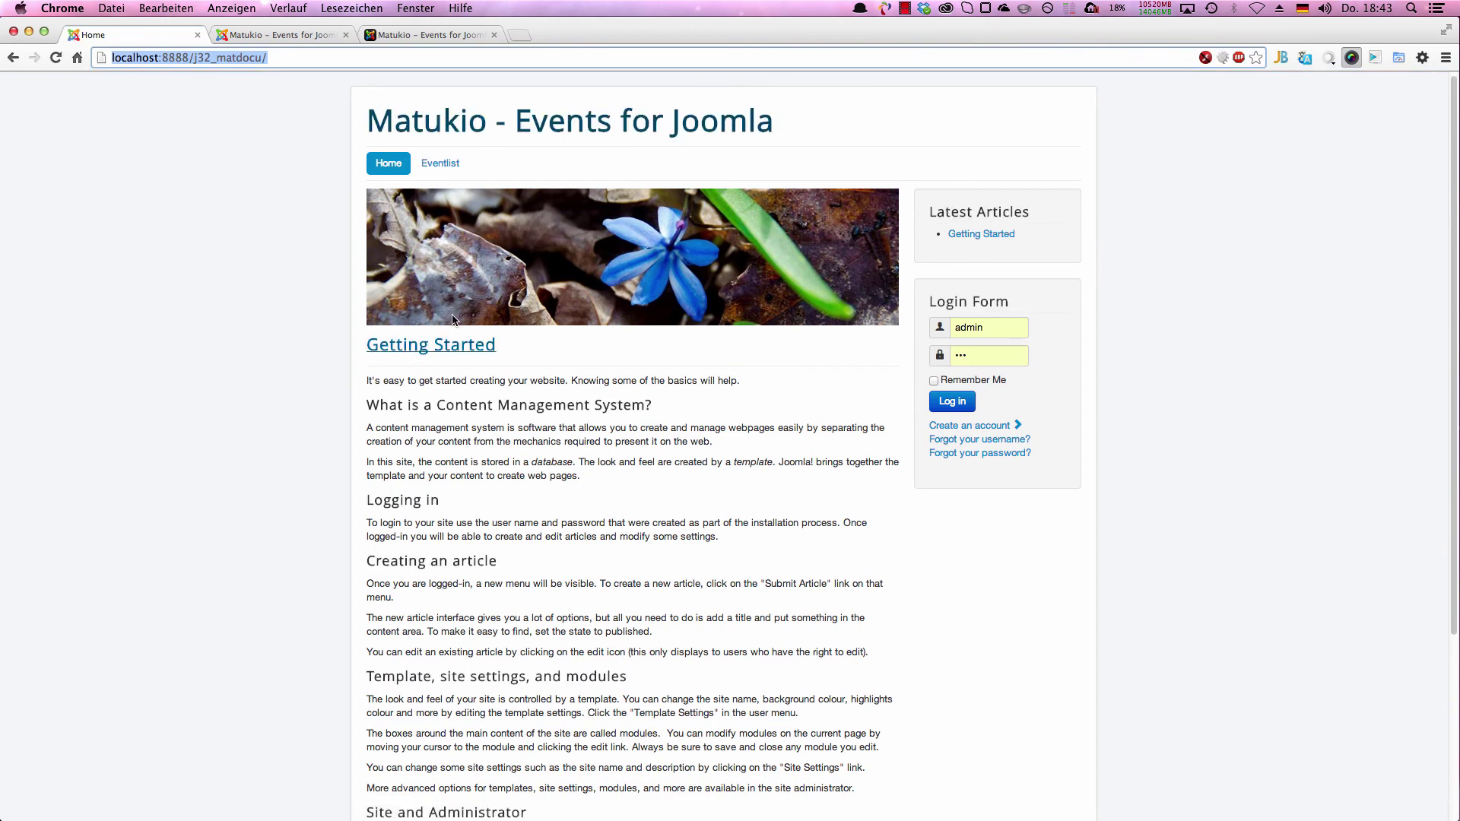
pyautogui.click(440, 163)
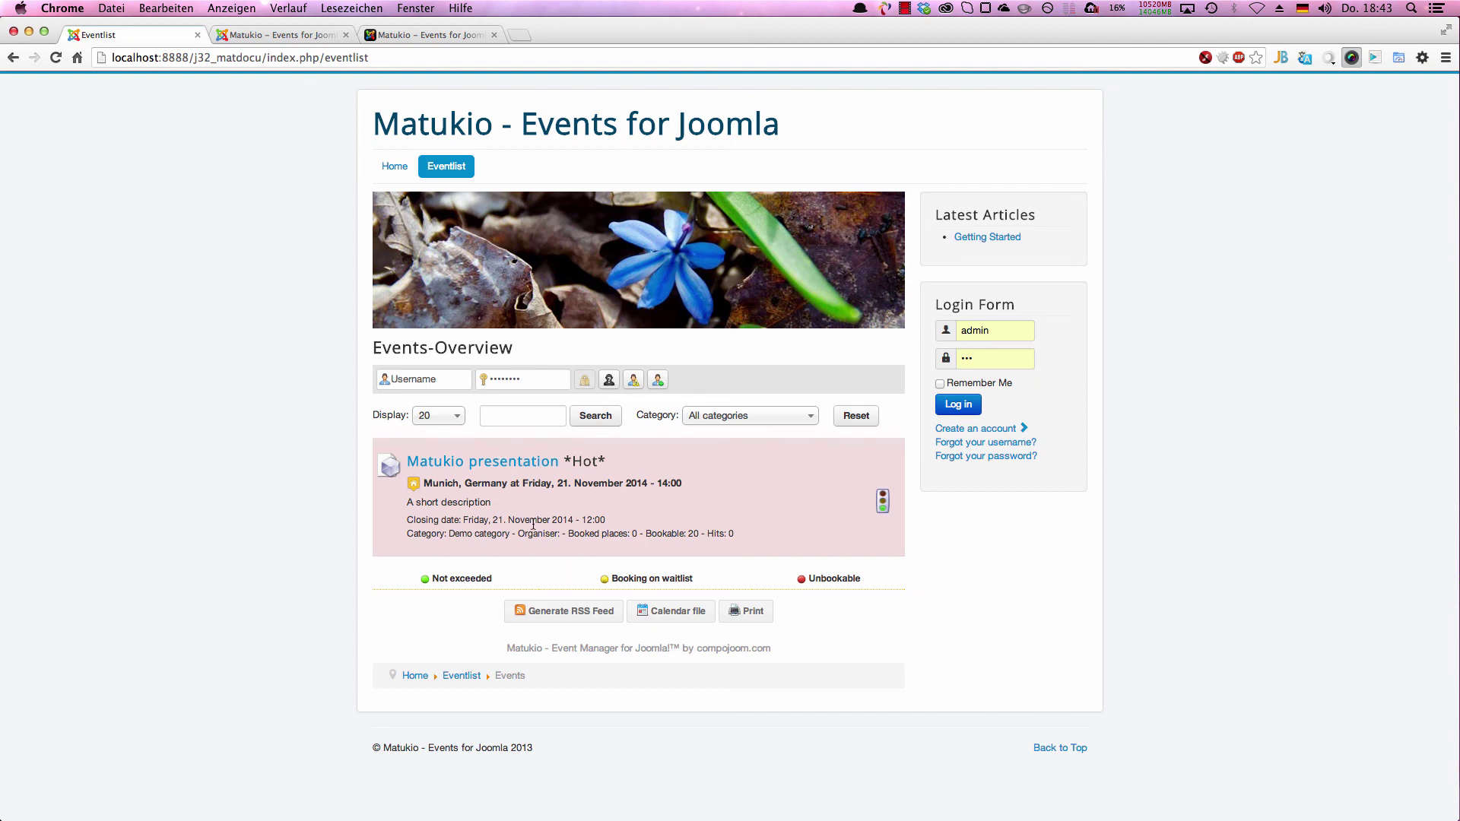
# Highlight the event's Hot label, then view and close its location map
pyautogui.moveTo(564, 460); pyautogui.dragTo(600, 469)
pyautogui.moveTo(573, 463)
pyautogui.mouseDown()
pyautogui.moveTo(610, 462)
pyautogui.moveTo(561, 461)
pyautogui.mouseUp()
pyautogui.click(547, 518)
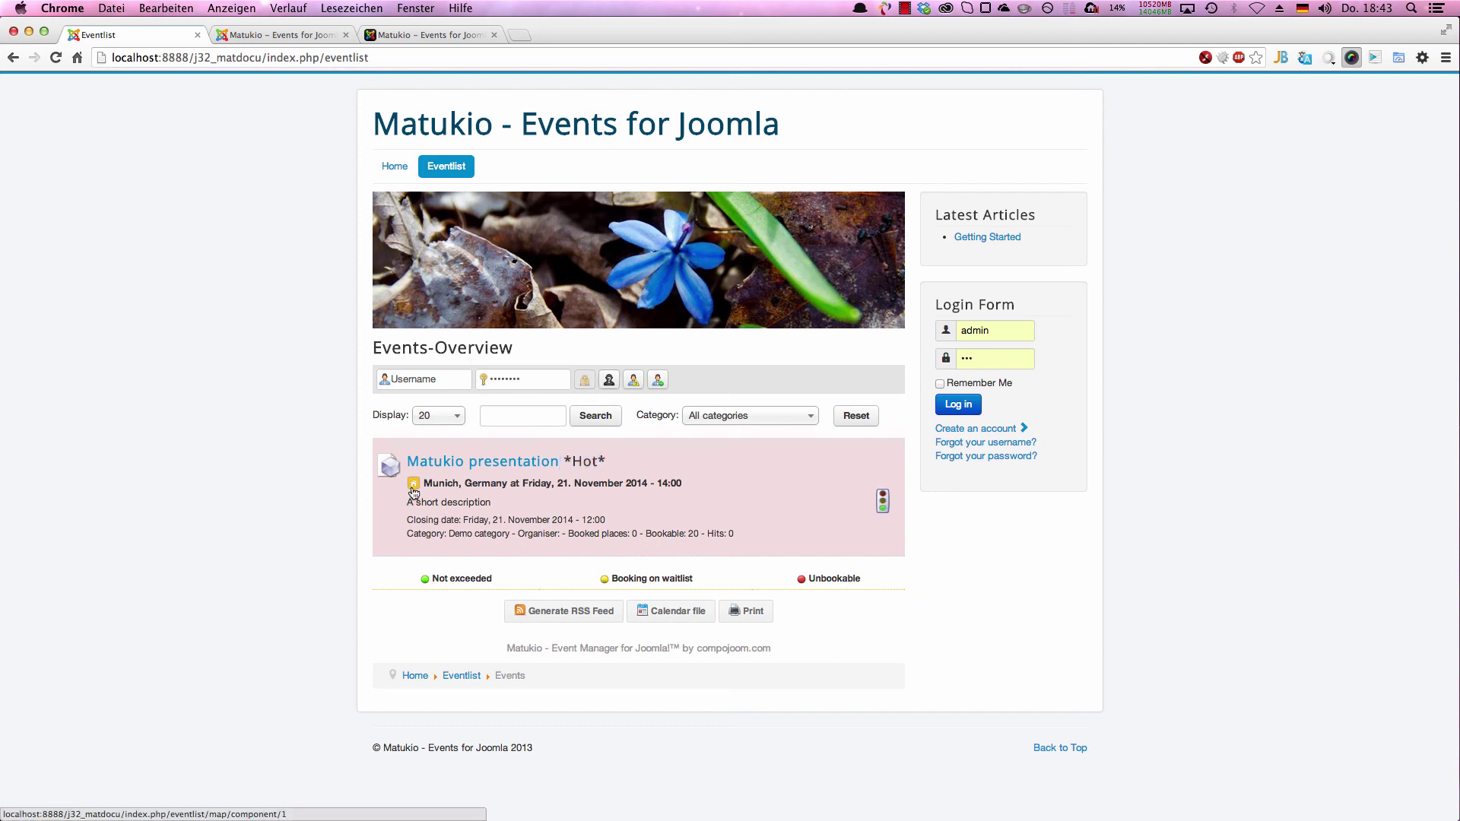
pyautogui.click(414, 491)
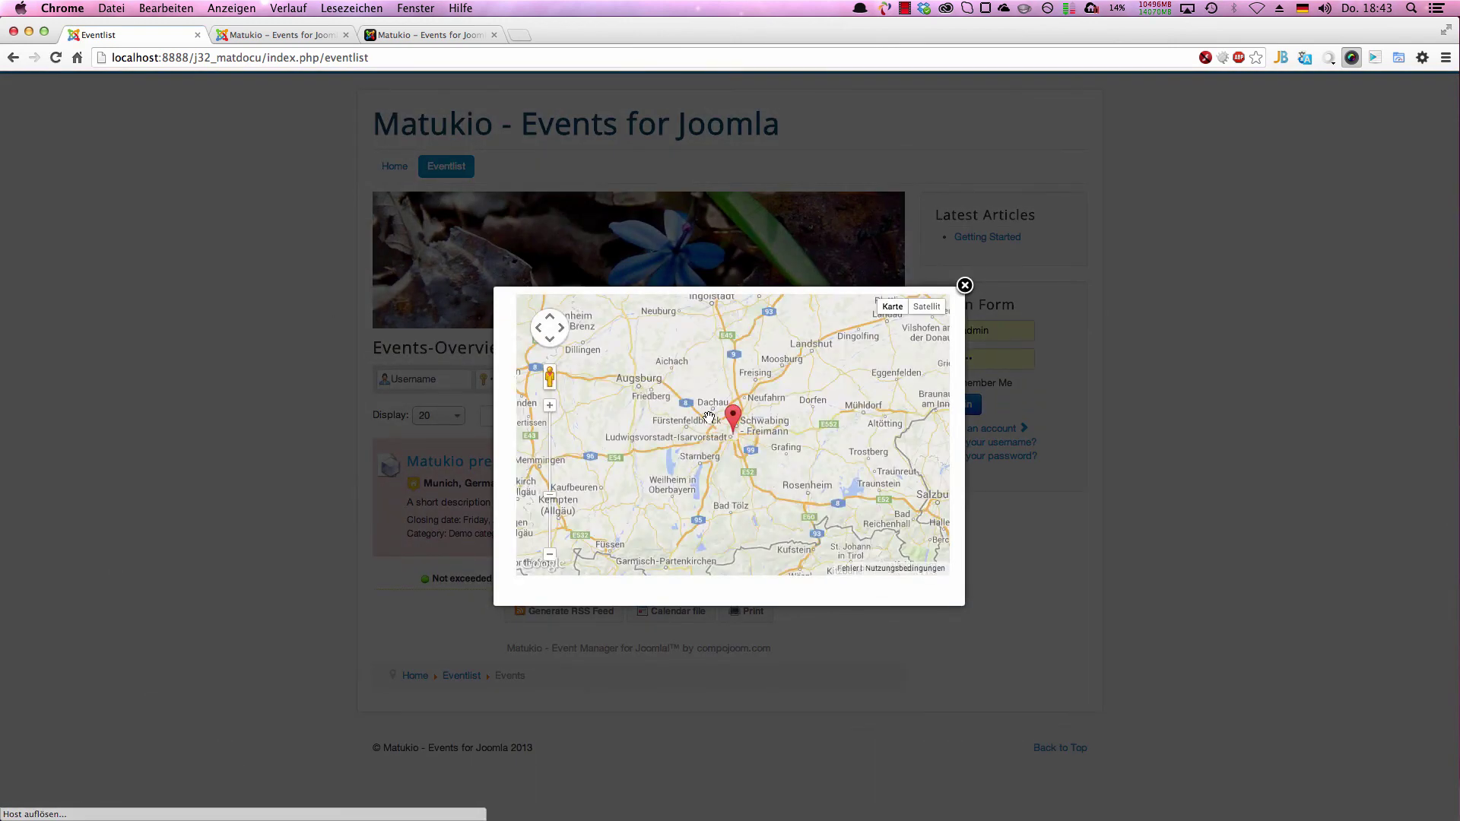
pyautogui.click(965, 285)
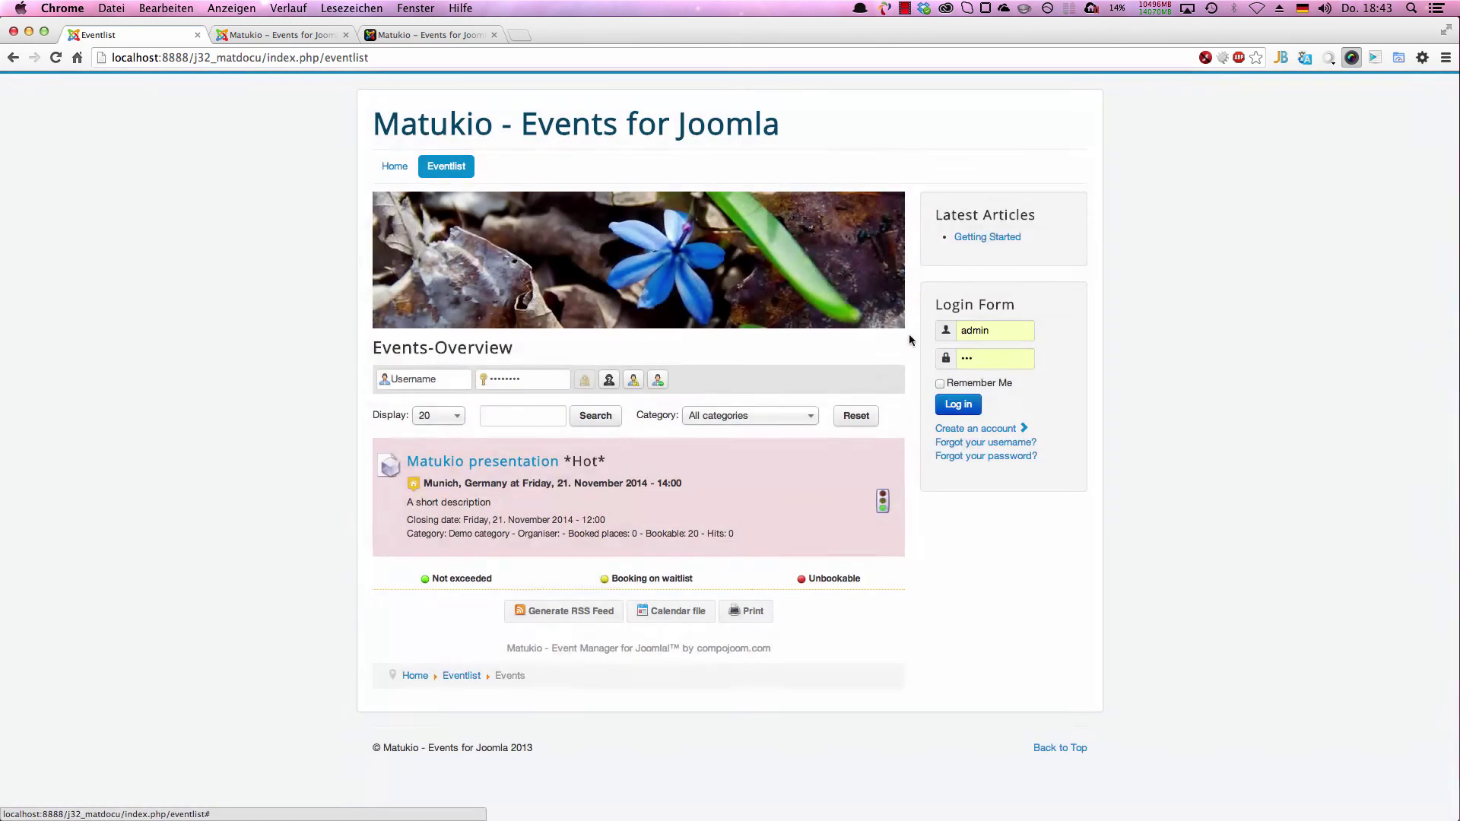
# Open the Matukio presentation detail page from the Events-Overview list
pyautogui.click(507, 463)
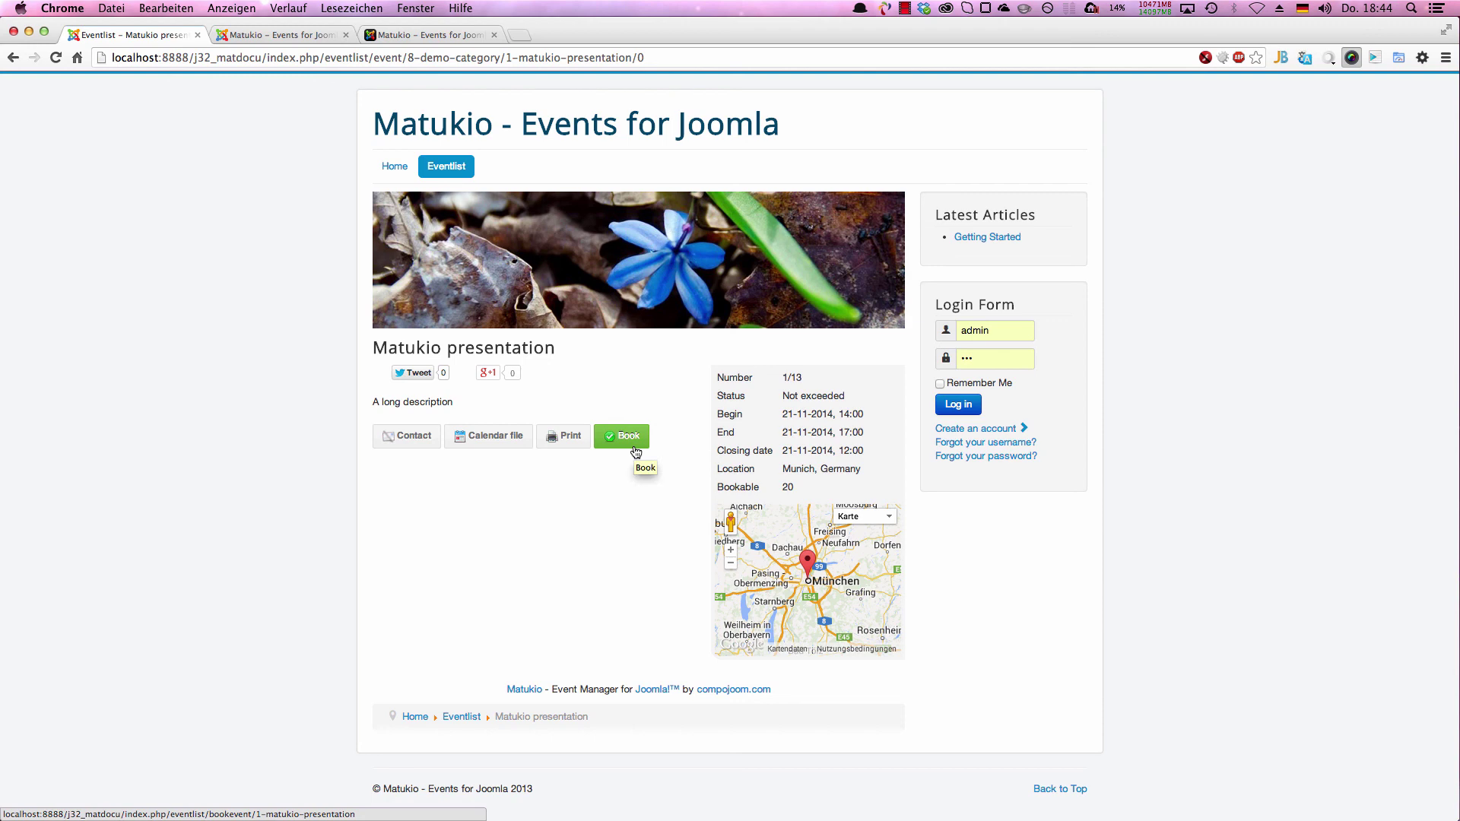
# Open the Matukio presentation booking form, look through it, and return to the Eventlist overview
pyautogui.click(635, 448)
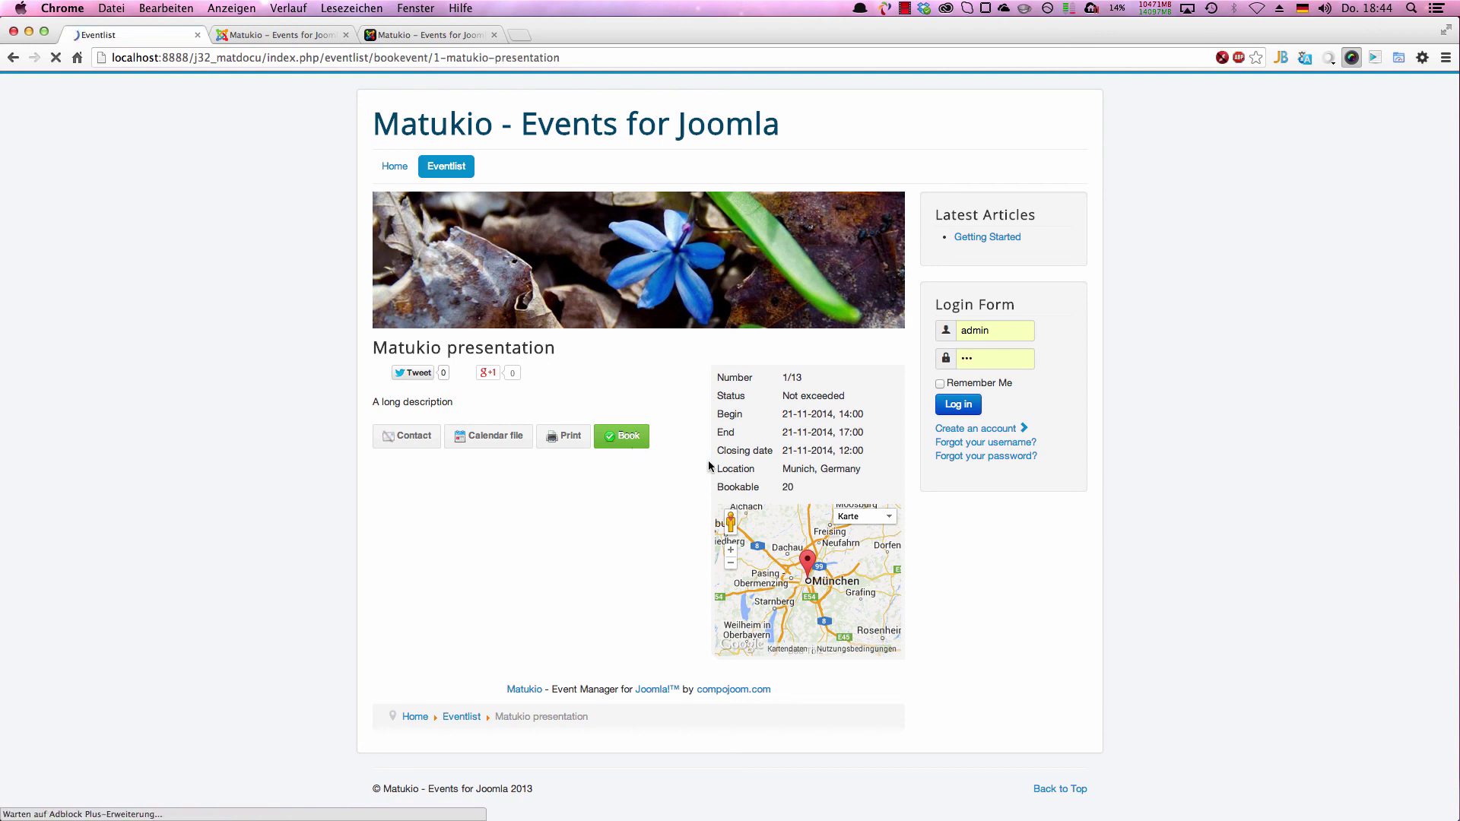
pyautogui.scroll(-5, 817, 562)
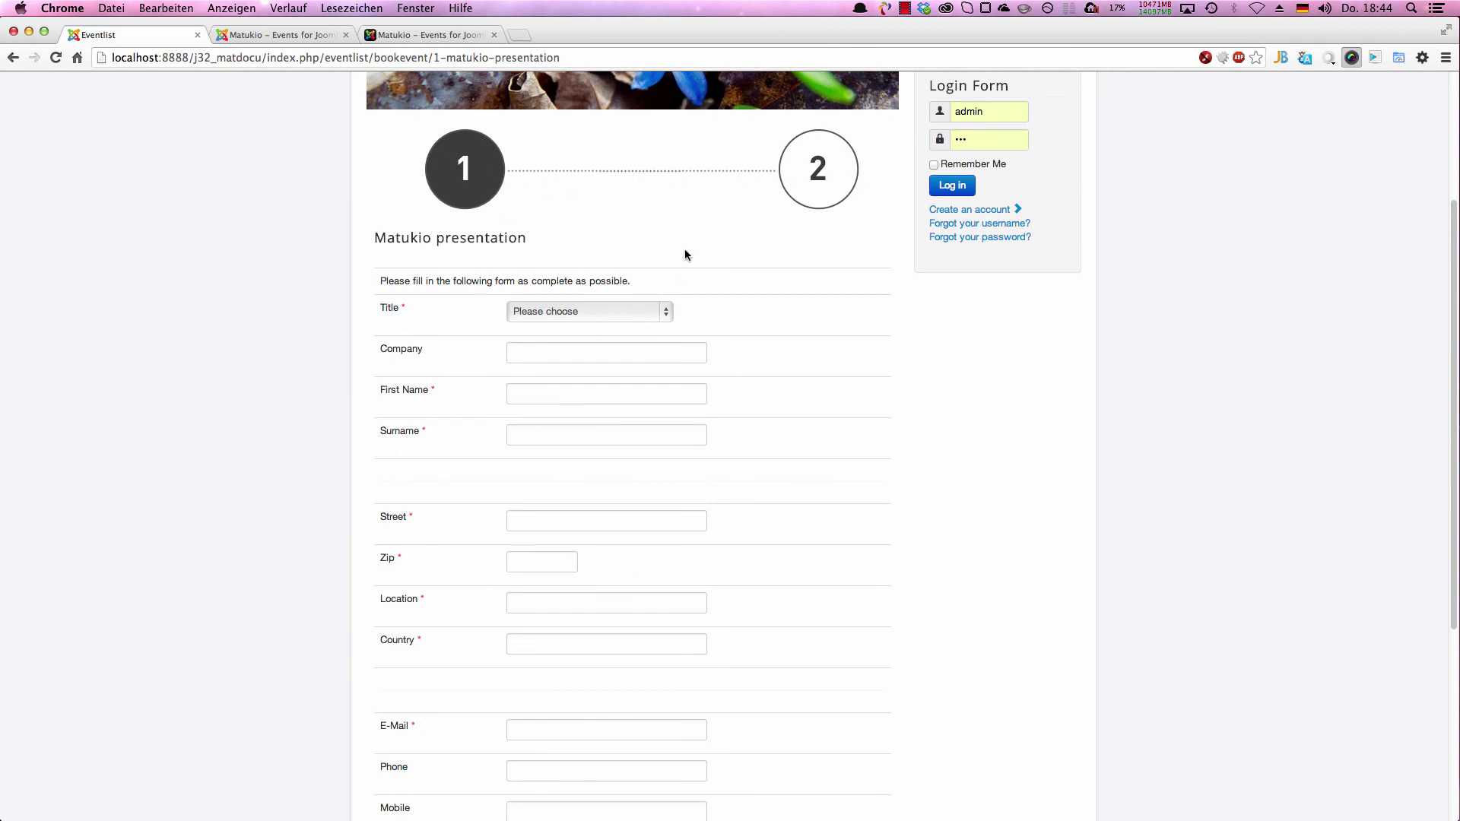
pyautogui.scroll(1, 685, 255)
pyautogui.scroll(5, 737, 524)
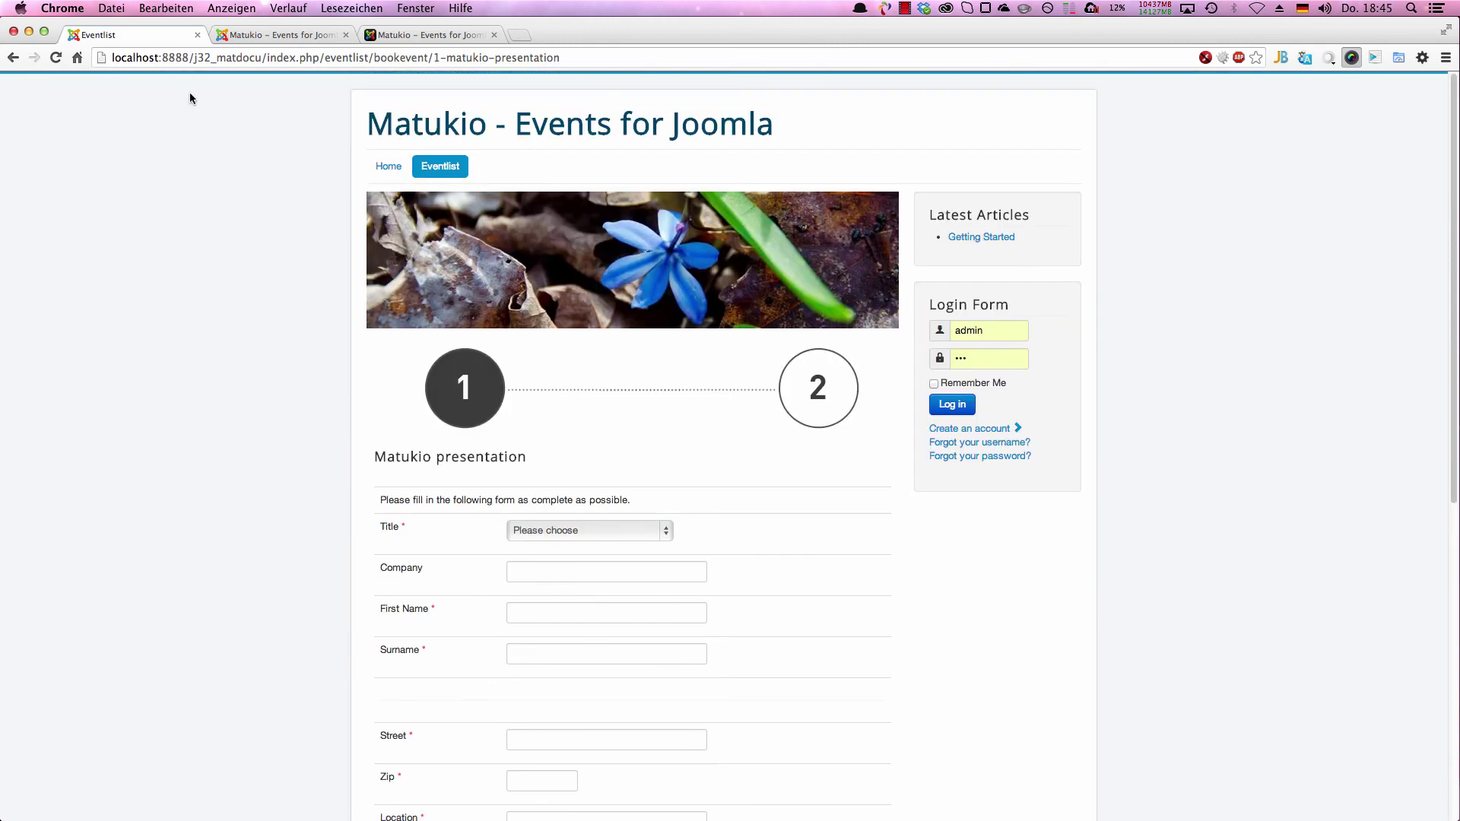
pyautogui.click(454, 163)
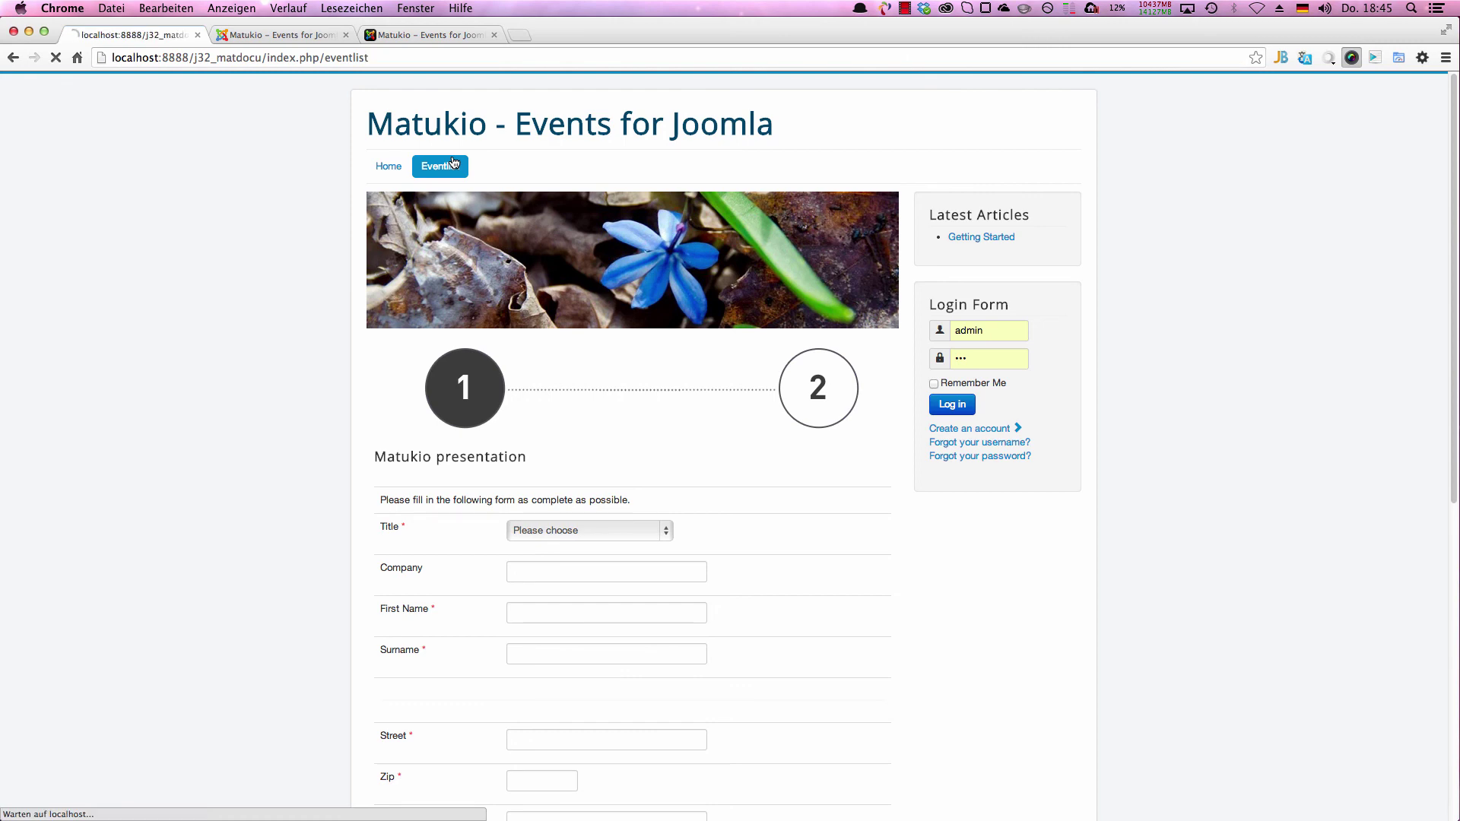